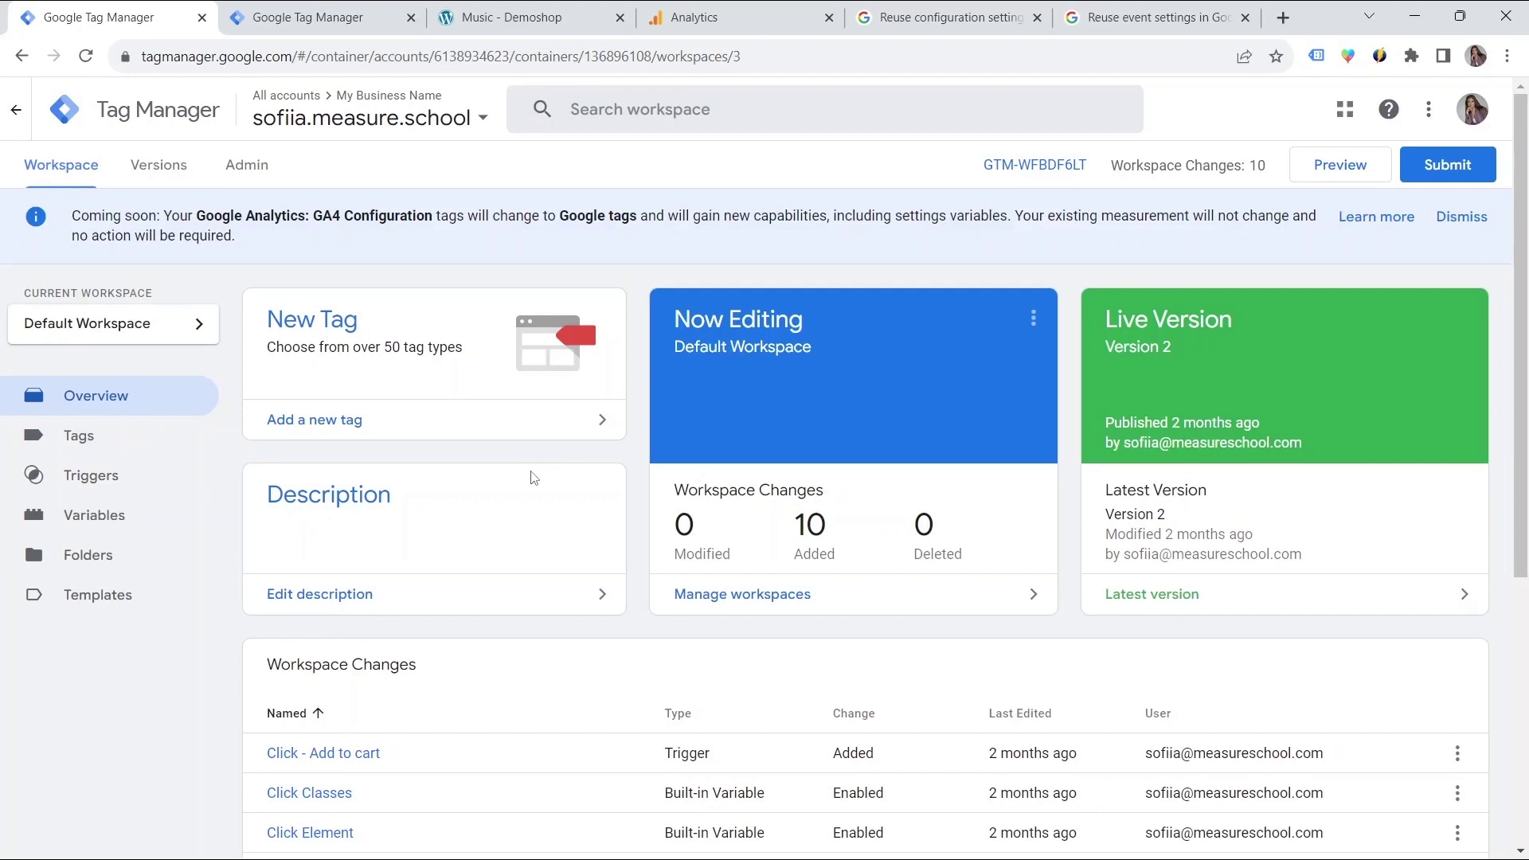
# Close the extra Tag Manager tab so the template testing container's Tags list shows
pyautogui.click(204, 17)
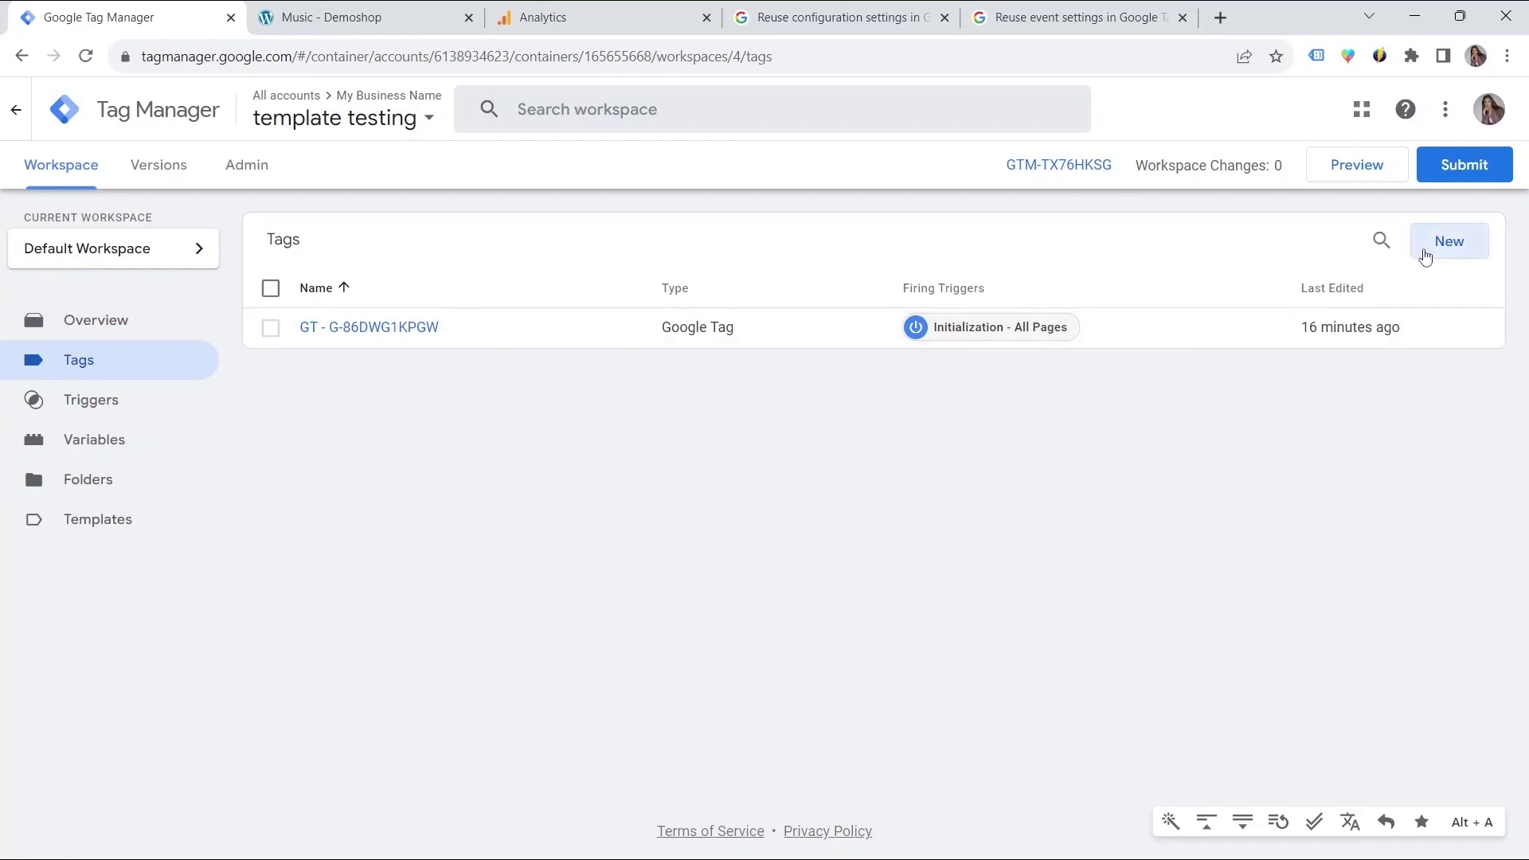
# Start a new untitled tag and browse the tag types, including Google Analytics
pyautogui.click(1444, 241)
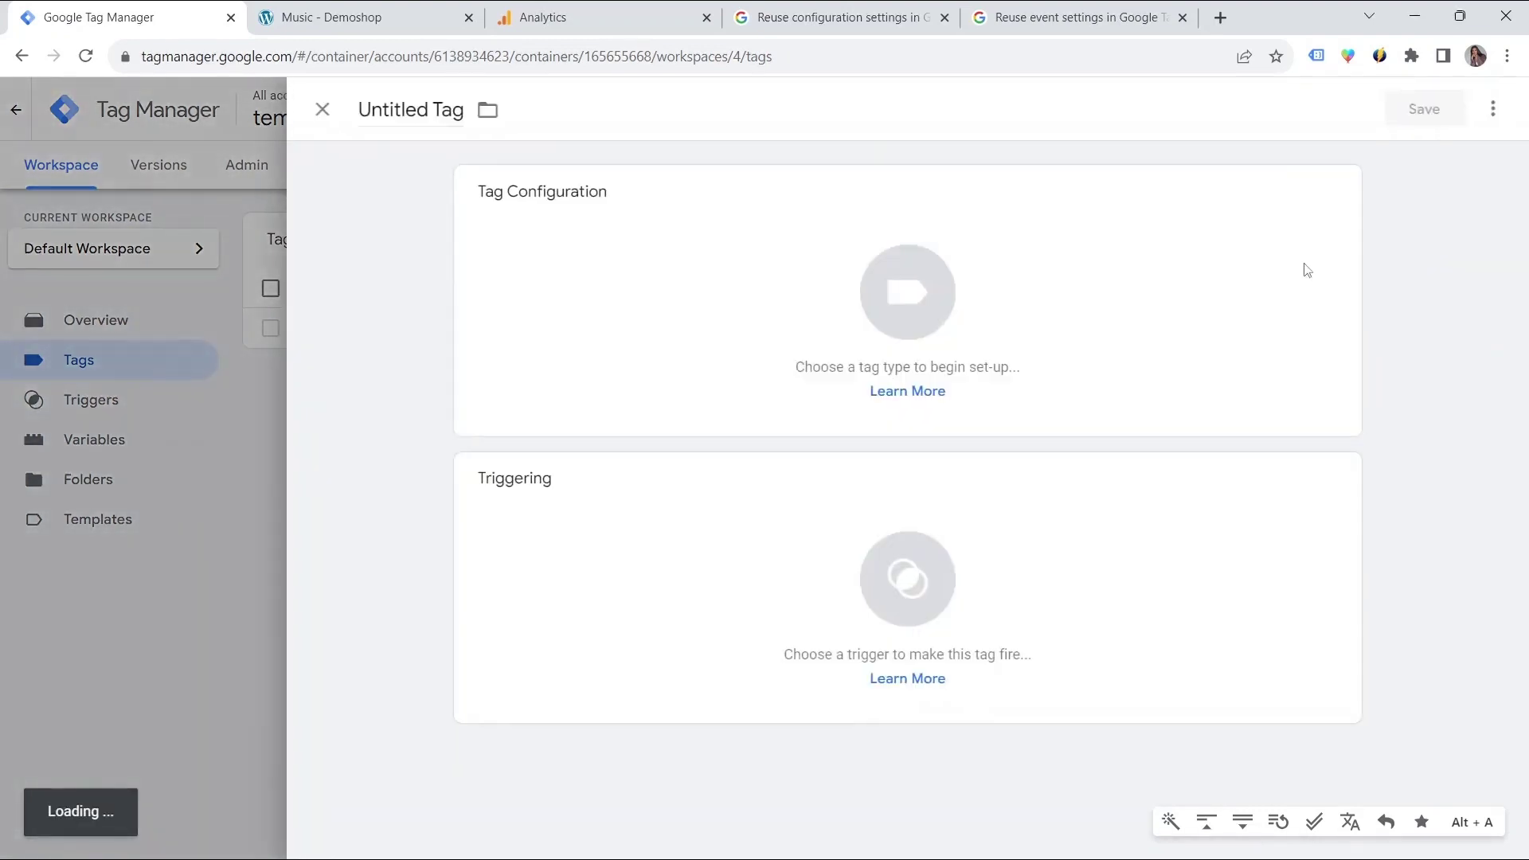
pyautogui.click(918, 313)
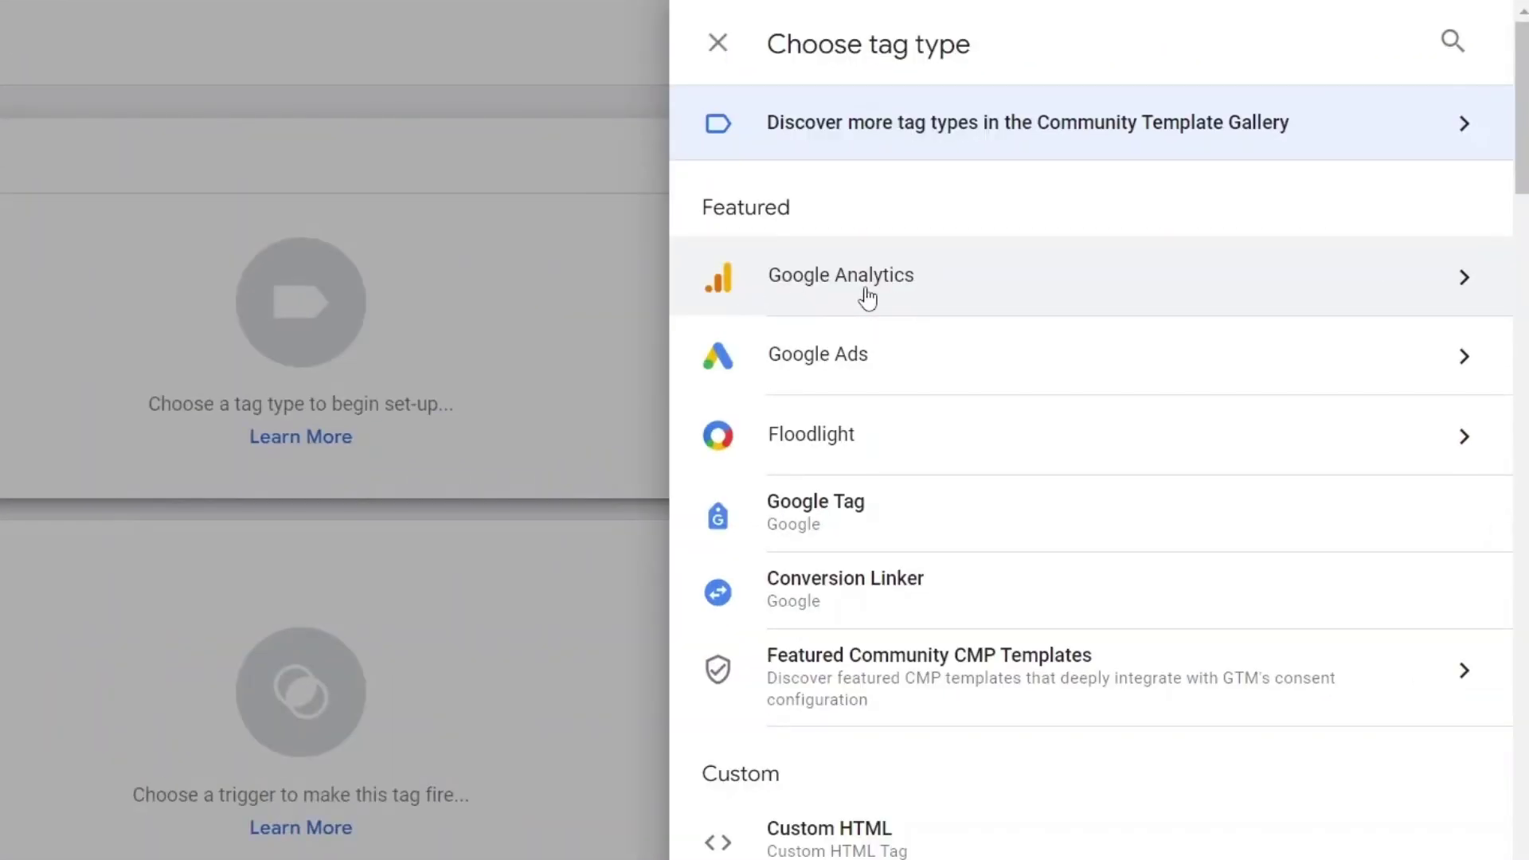
pyautogui.click(868, 295)
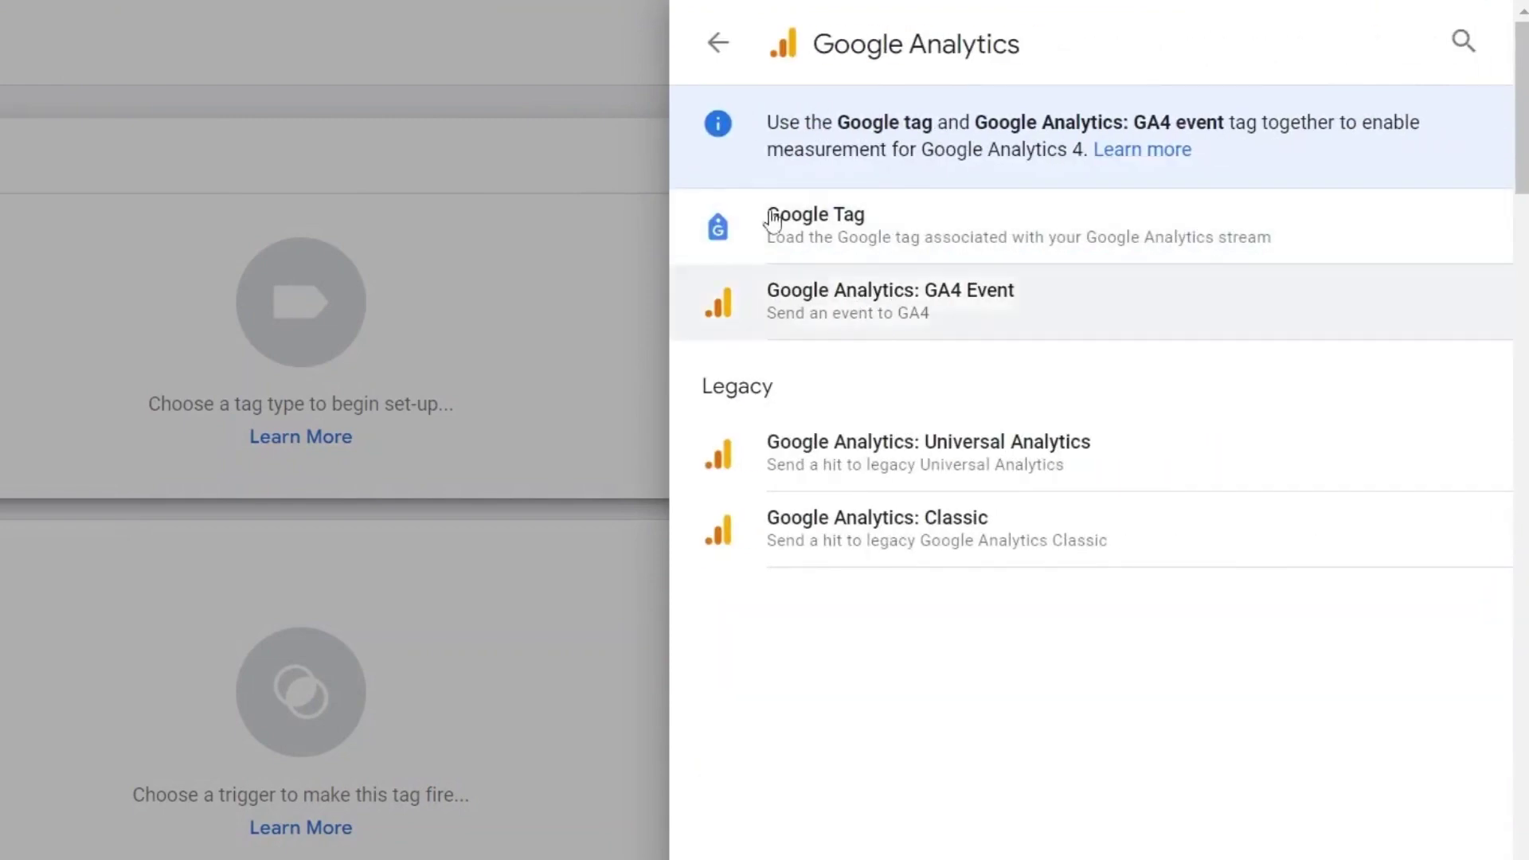
pyautogui.click(718, 43)
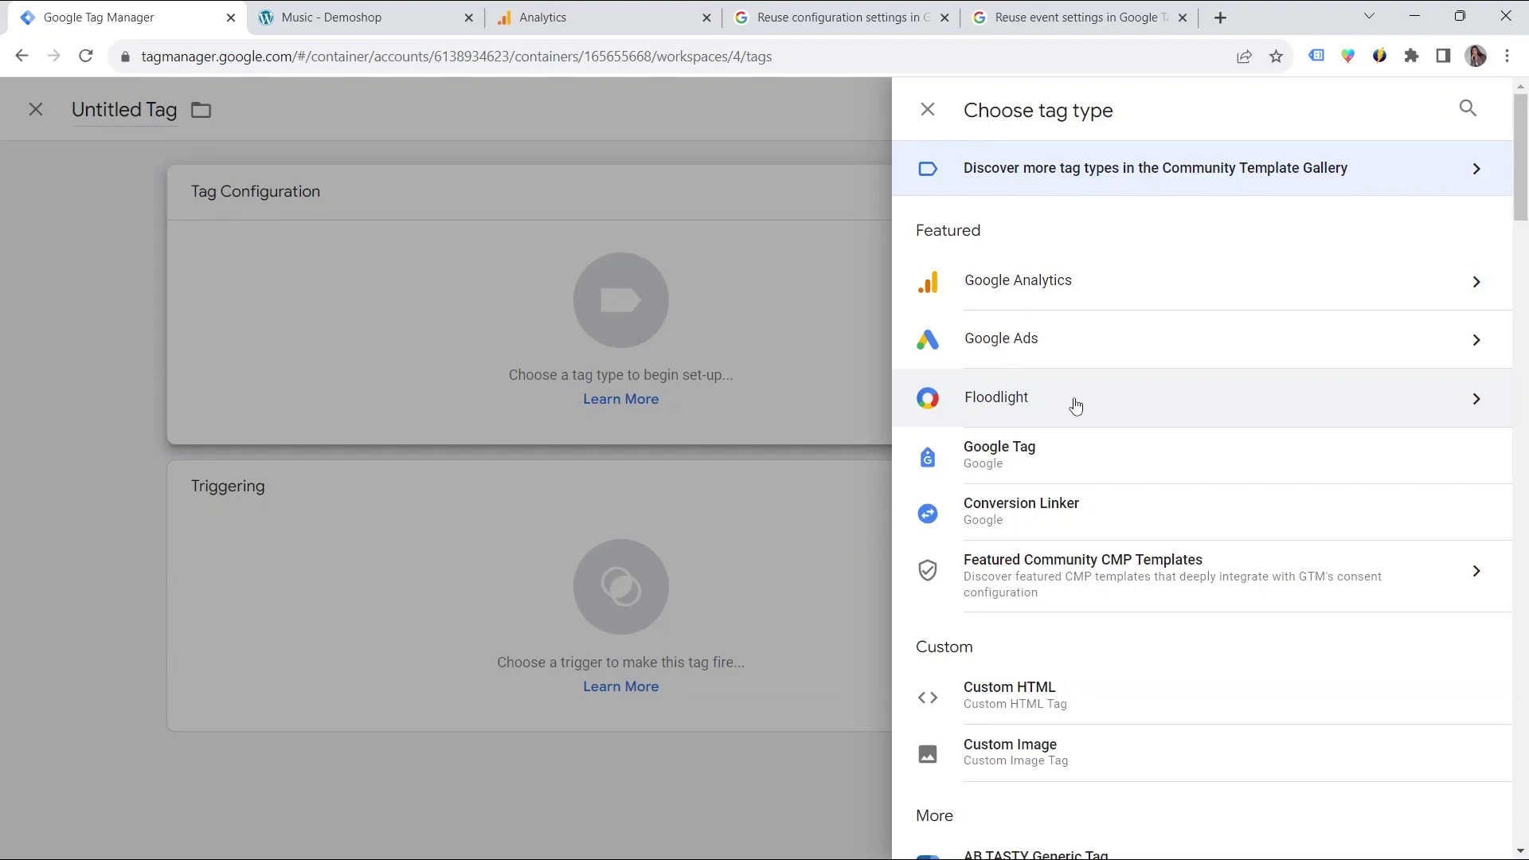
# Make the new tag a Google Tag, then switch to Google Analytics for its Tag ID
pyautogui.click(1075, 283)
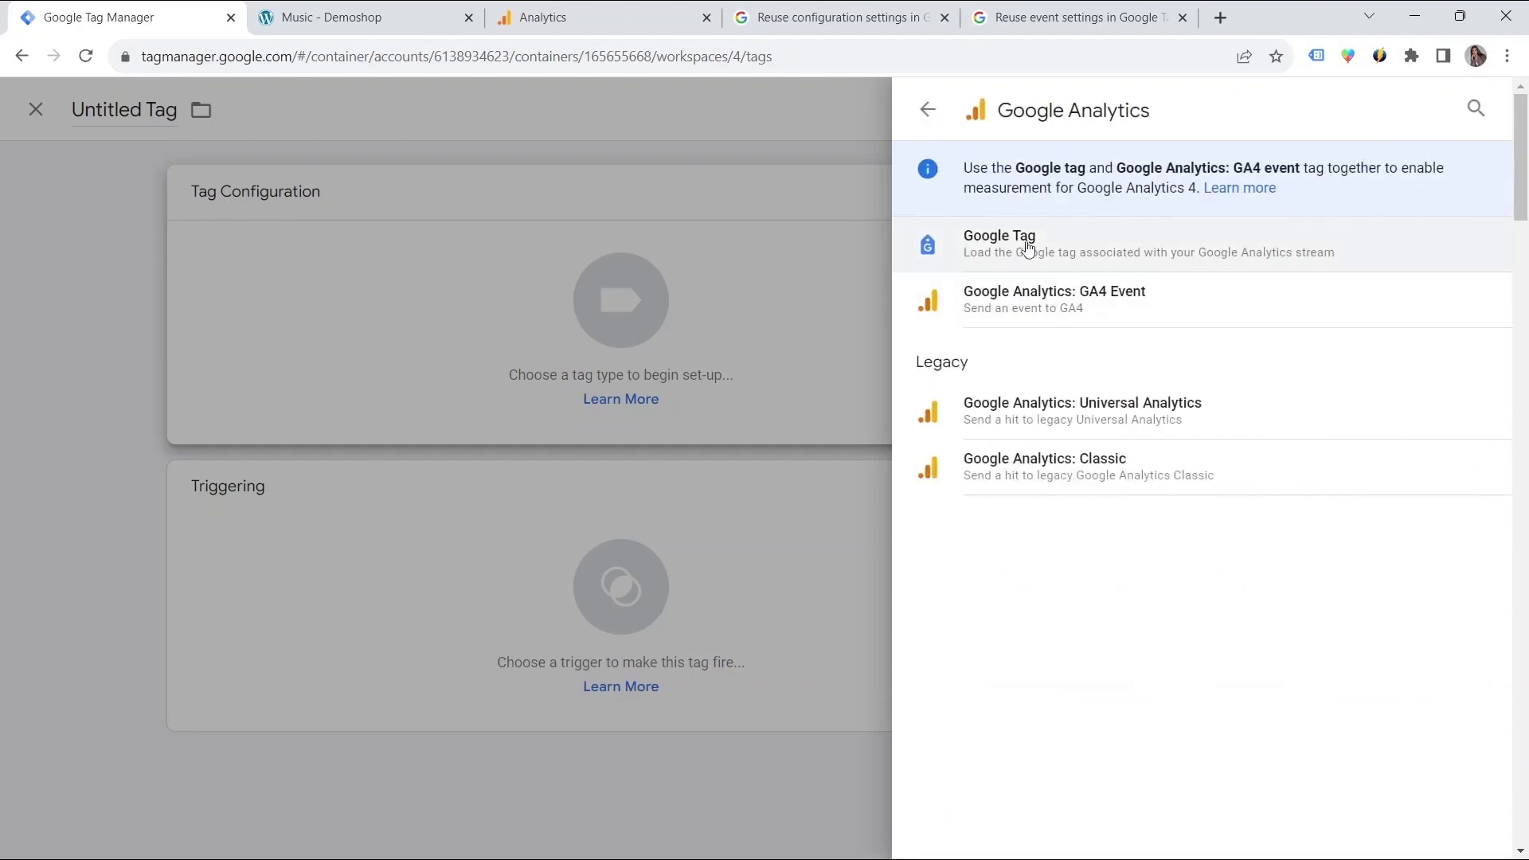
pyautogui.click(1033, 246)
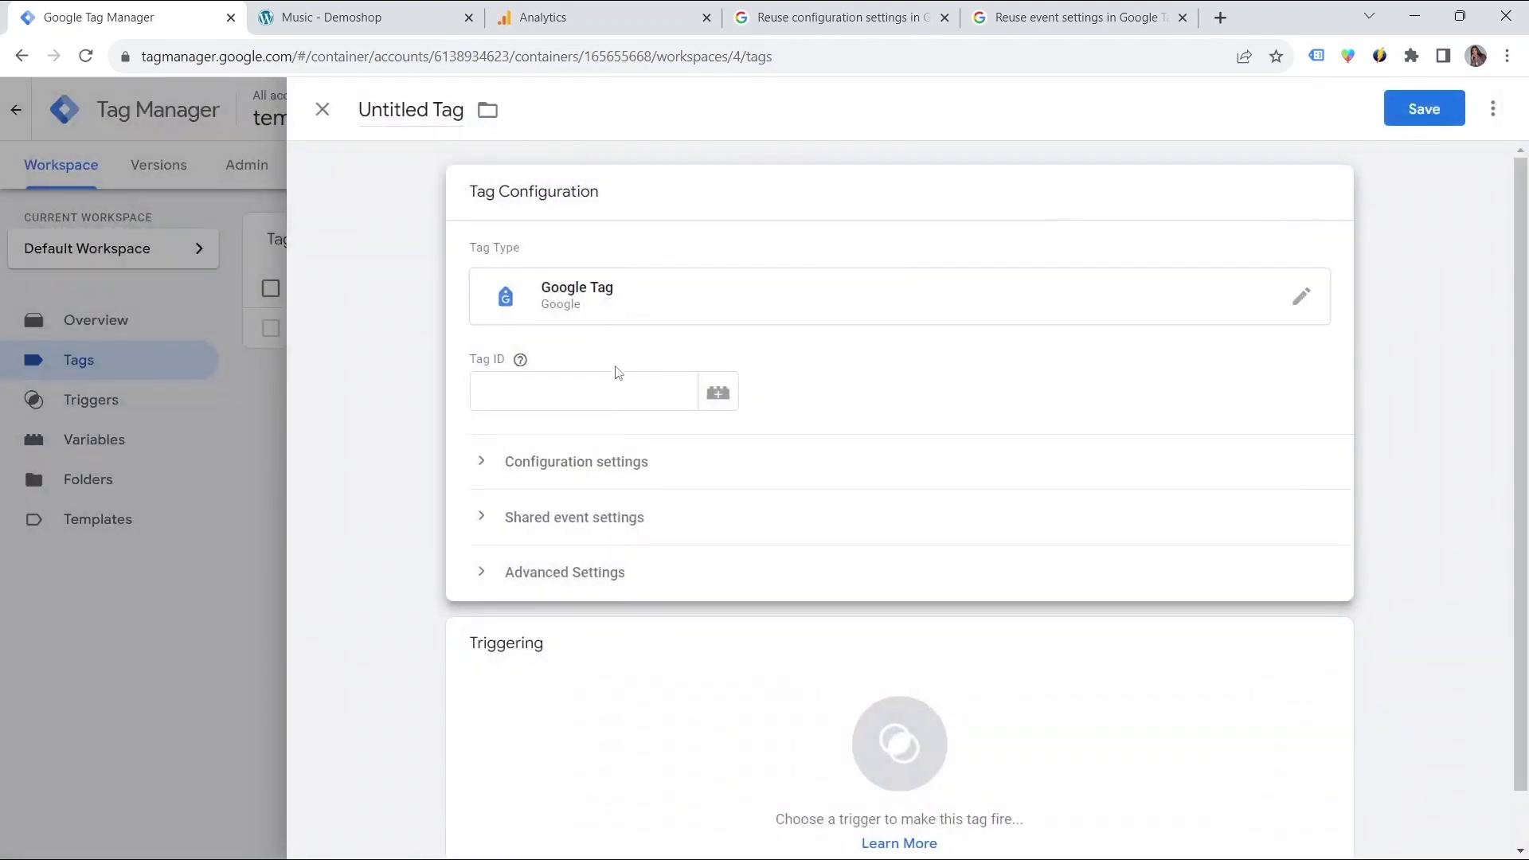
pyautogui.click(549, 390)
pyautogui.click(546, 17)
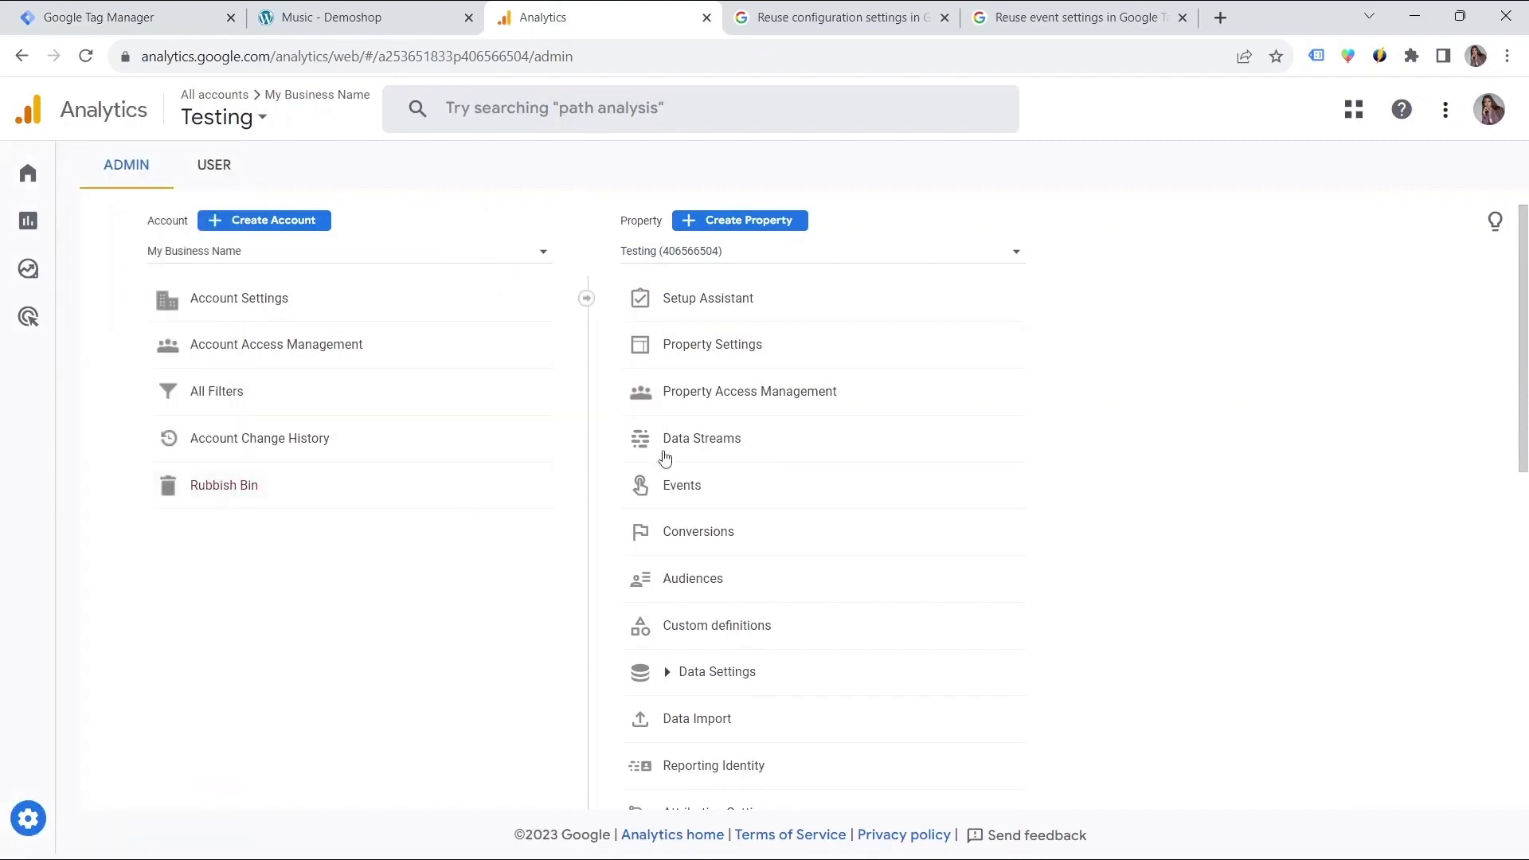
# Copy measurement ID G-SPPBV7L438 from the sofiia.measure.school web stream, then return to Tag Manager
pyautogui.click(705, 452)
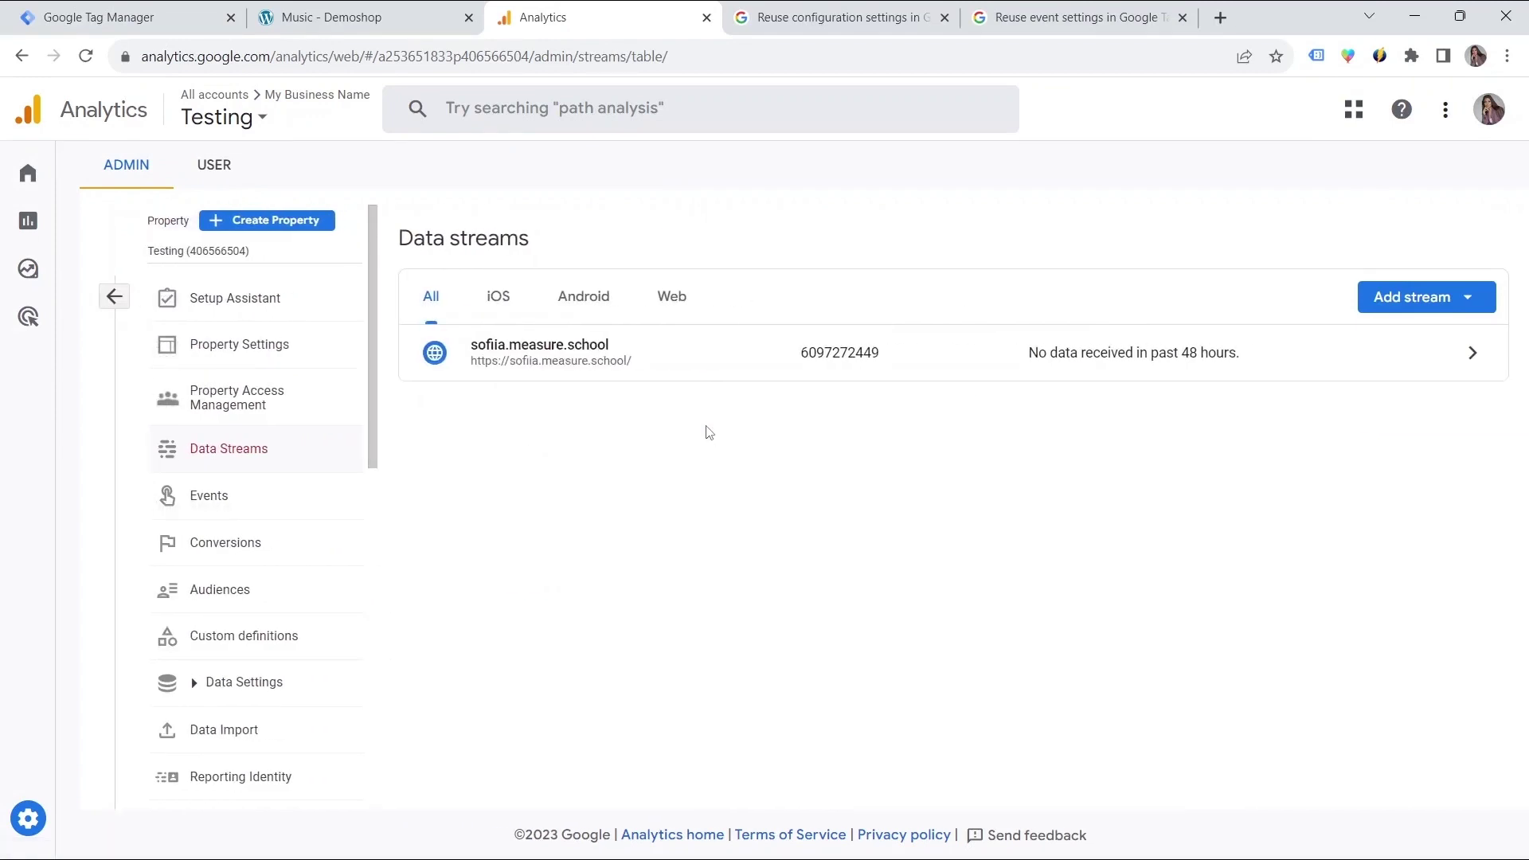
pyautogui.click(794, 353)
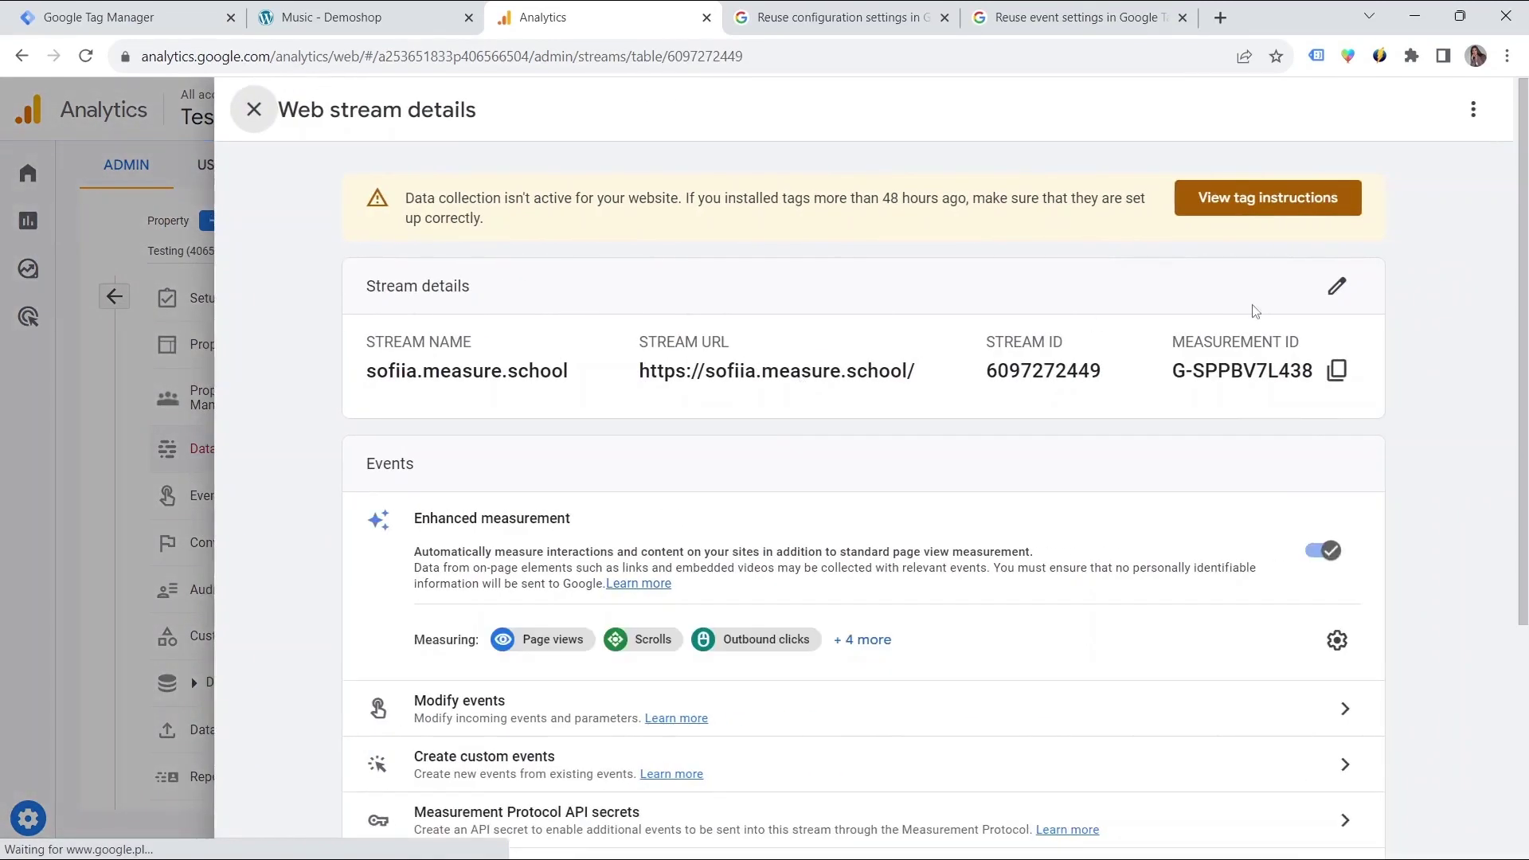
pyautogui.click(1336, 370)
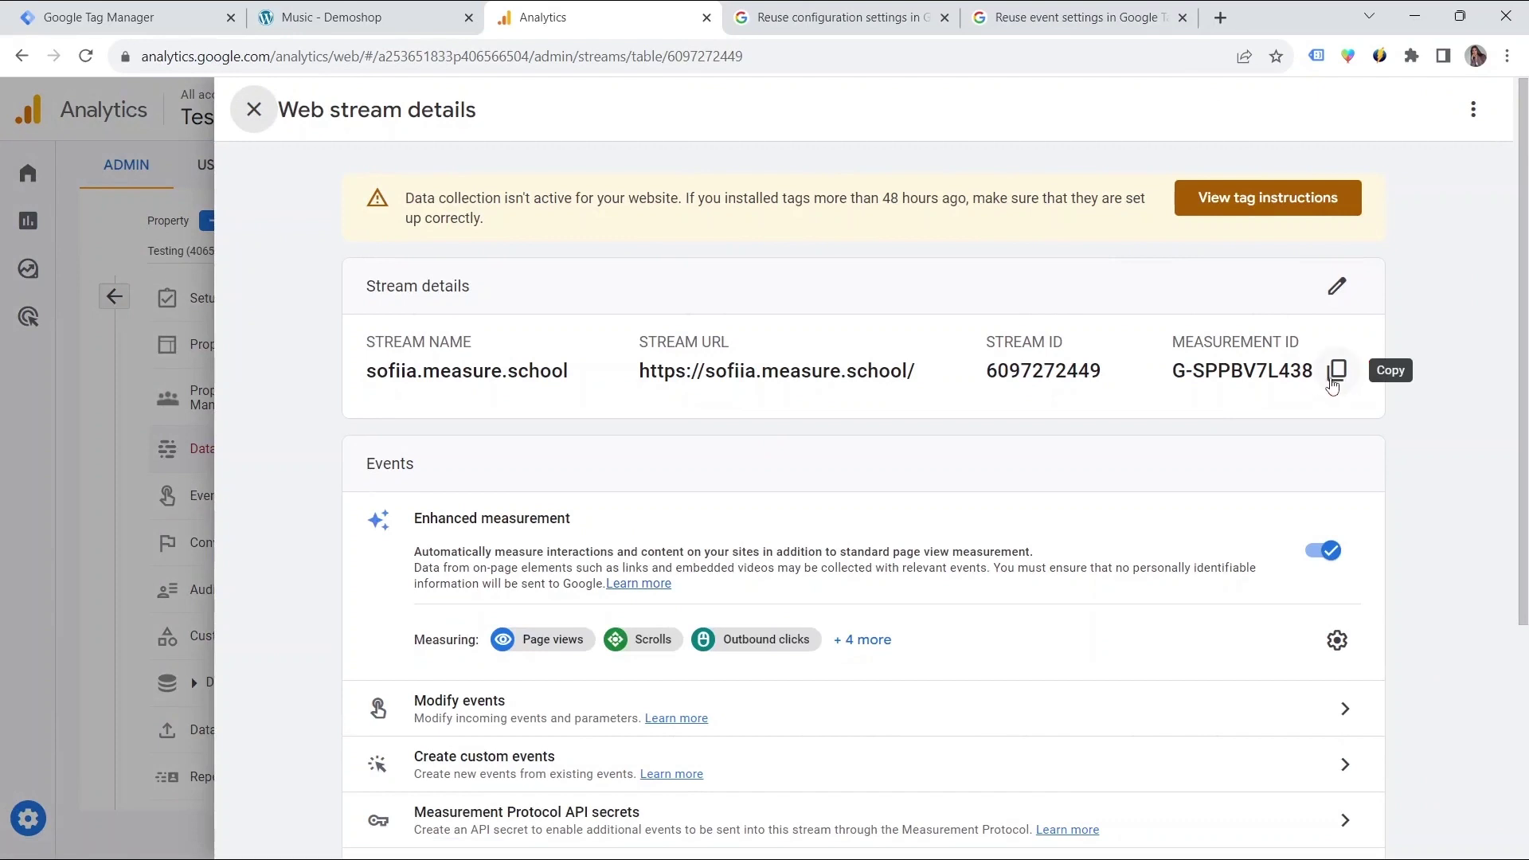
pyautogui.click(1336, 371)
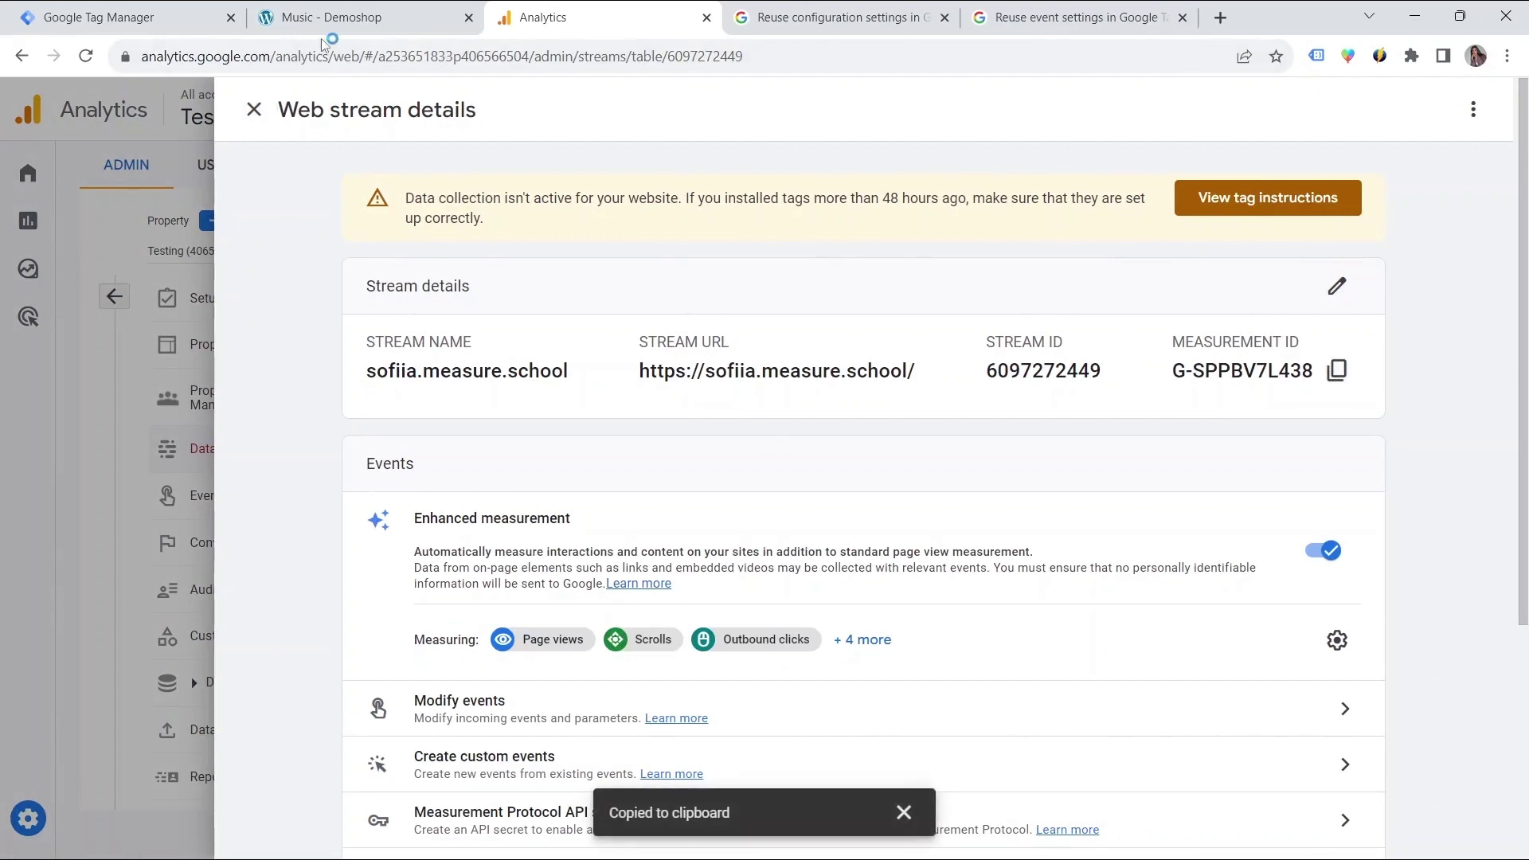
pyautogui.click(99, 17)
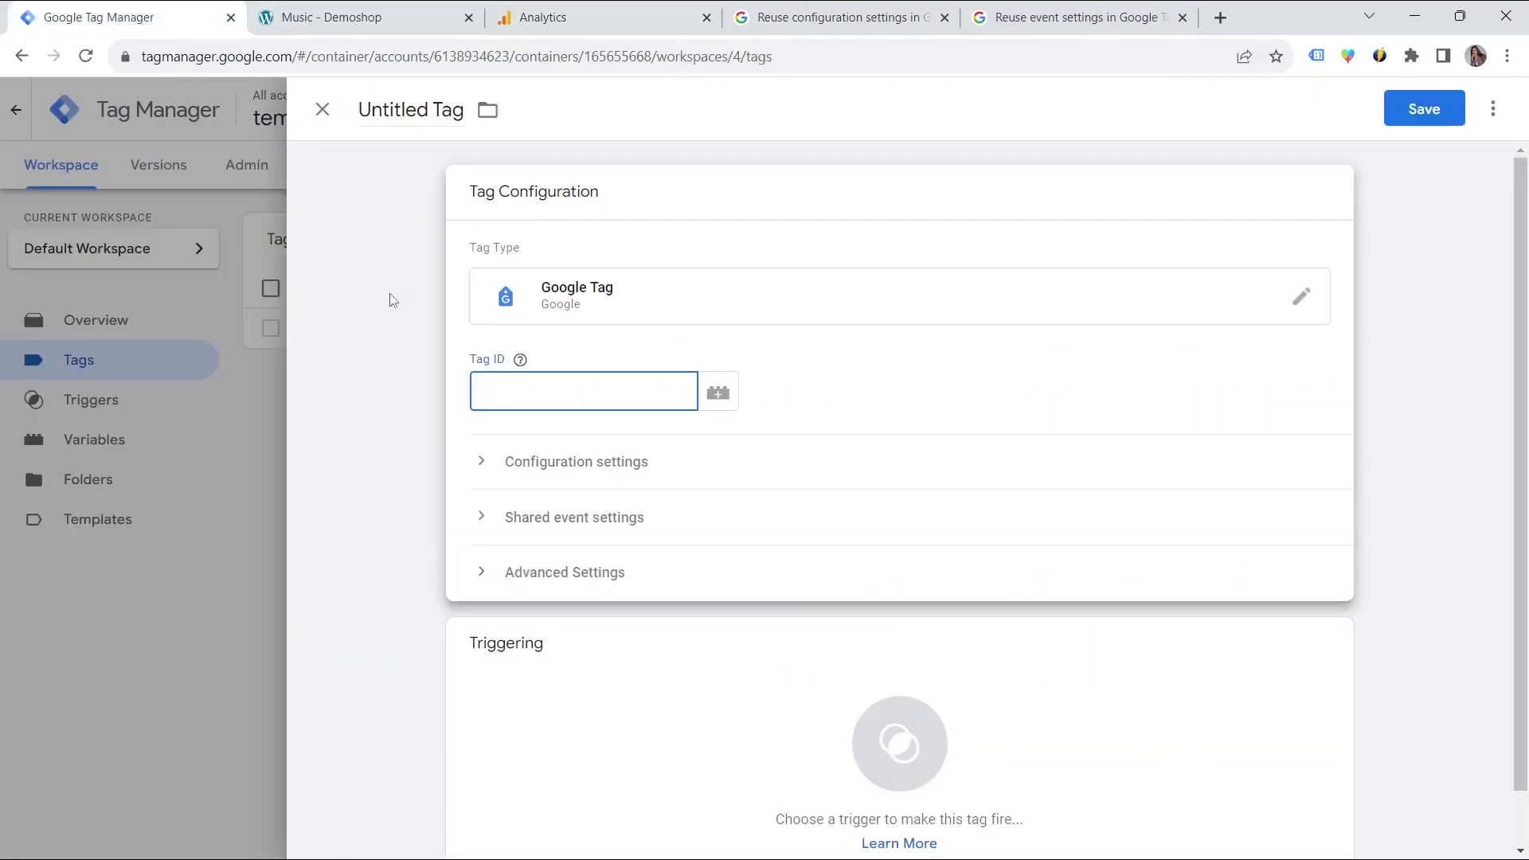
pyautogui.hotkey('ctrl', 'v')
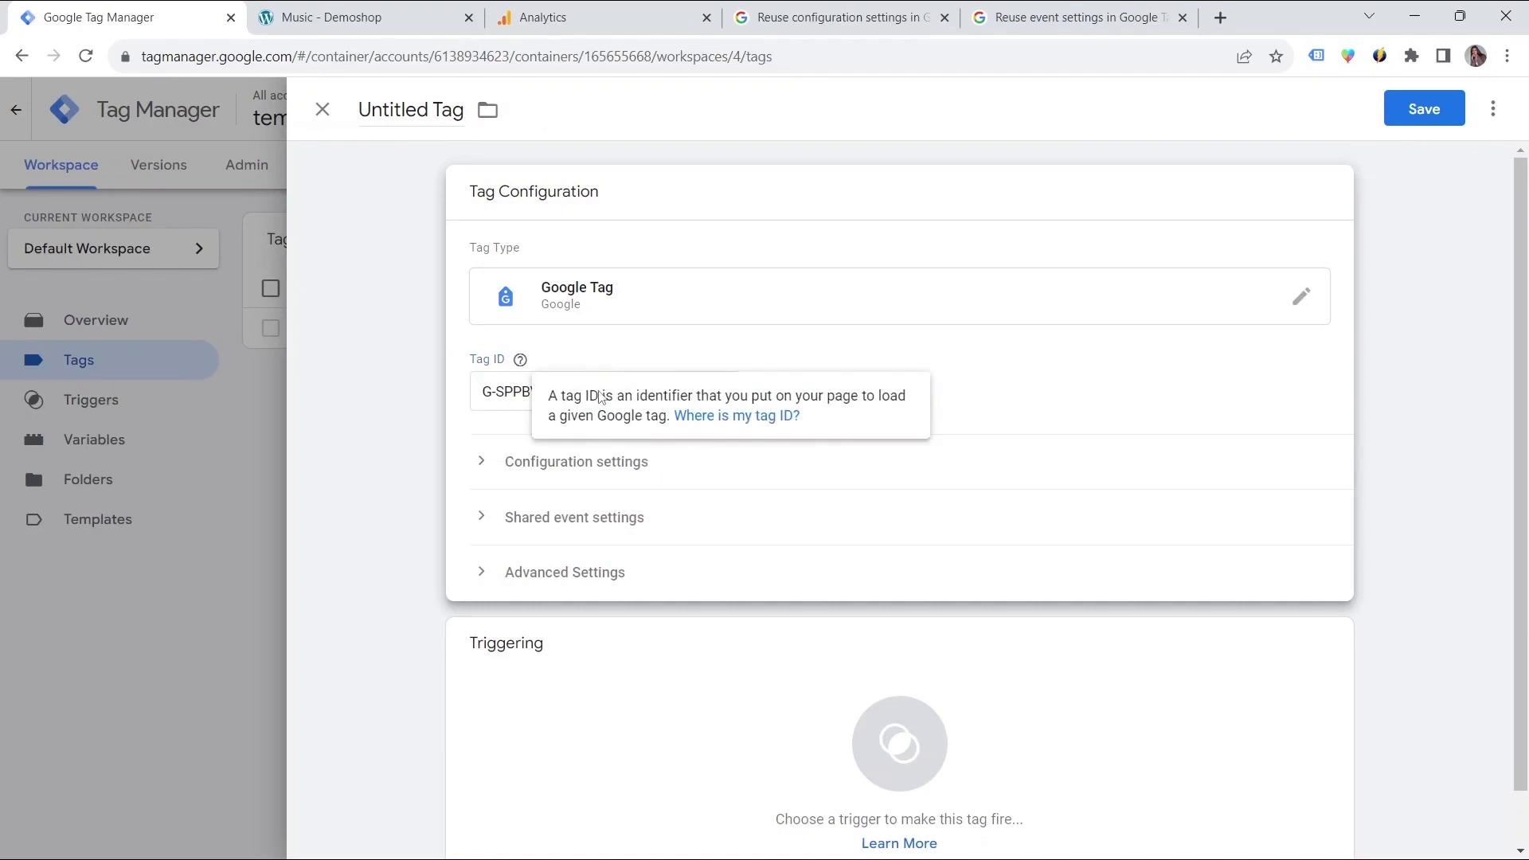
pyautogui.moveTo(585, 391); pyautogui.dragTo(485, 394)
pyautogui.hotkey('ctrl', 'c')
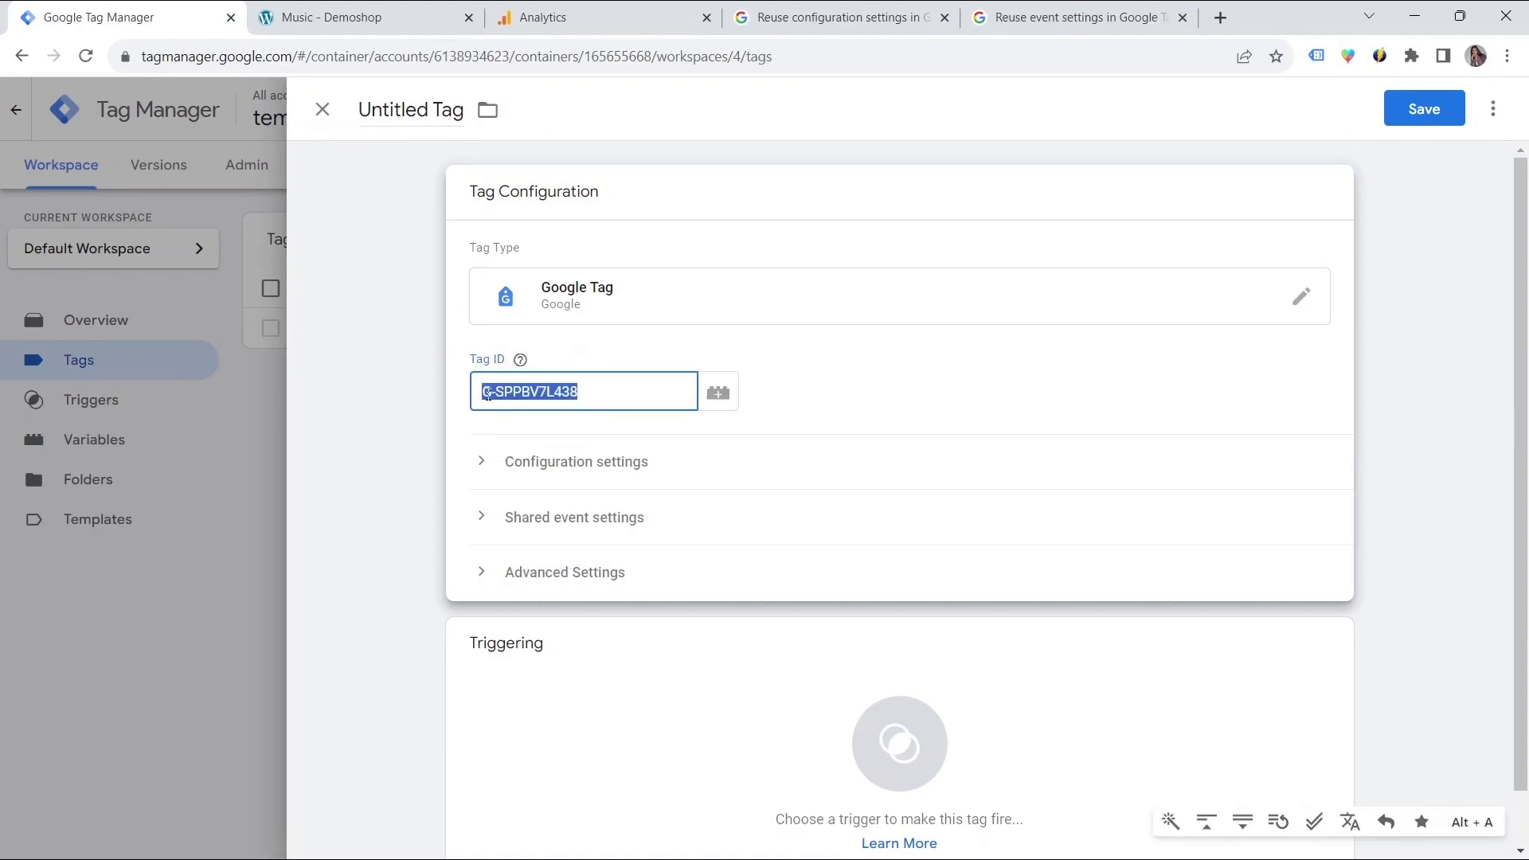
pyautogui.press('BackSpace')
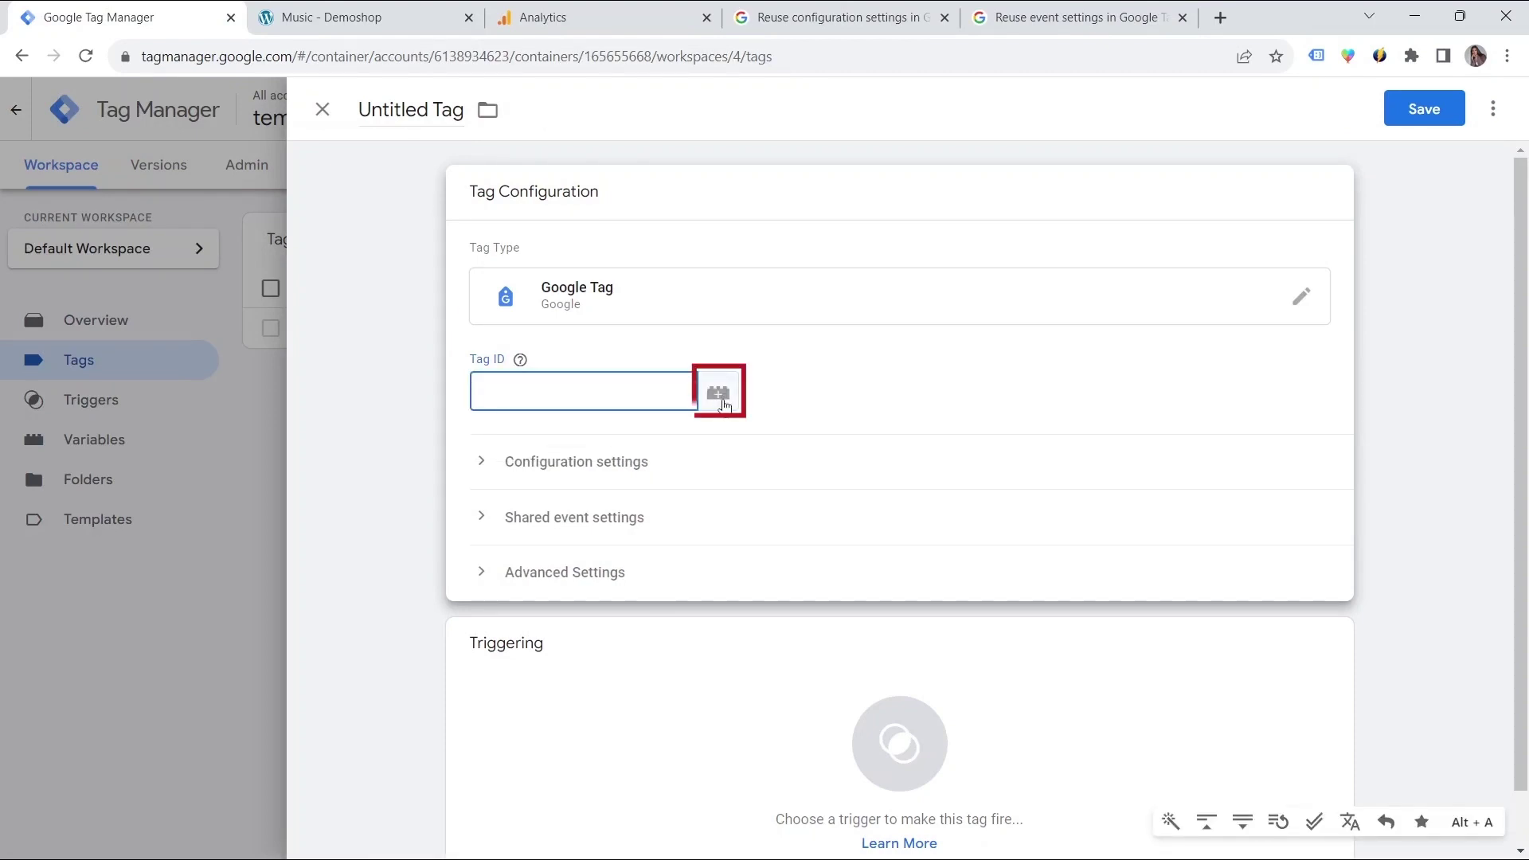
# Create a new Constant variable for Tag ID with value G-SPPBV7L438
pyautogui.click(721, 398)
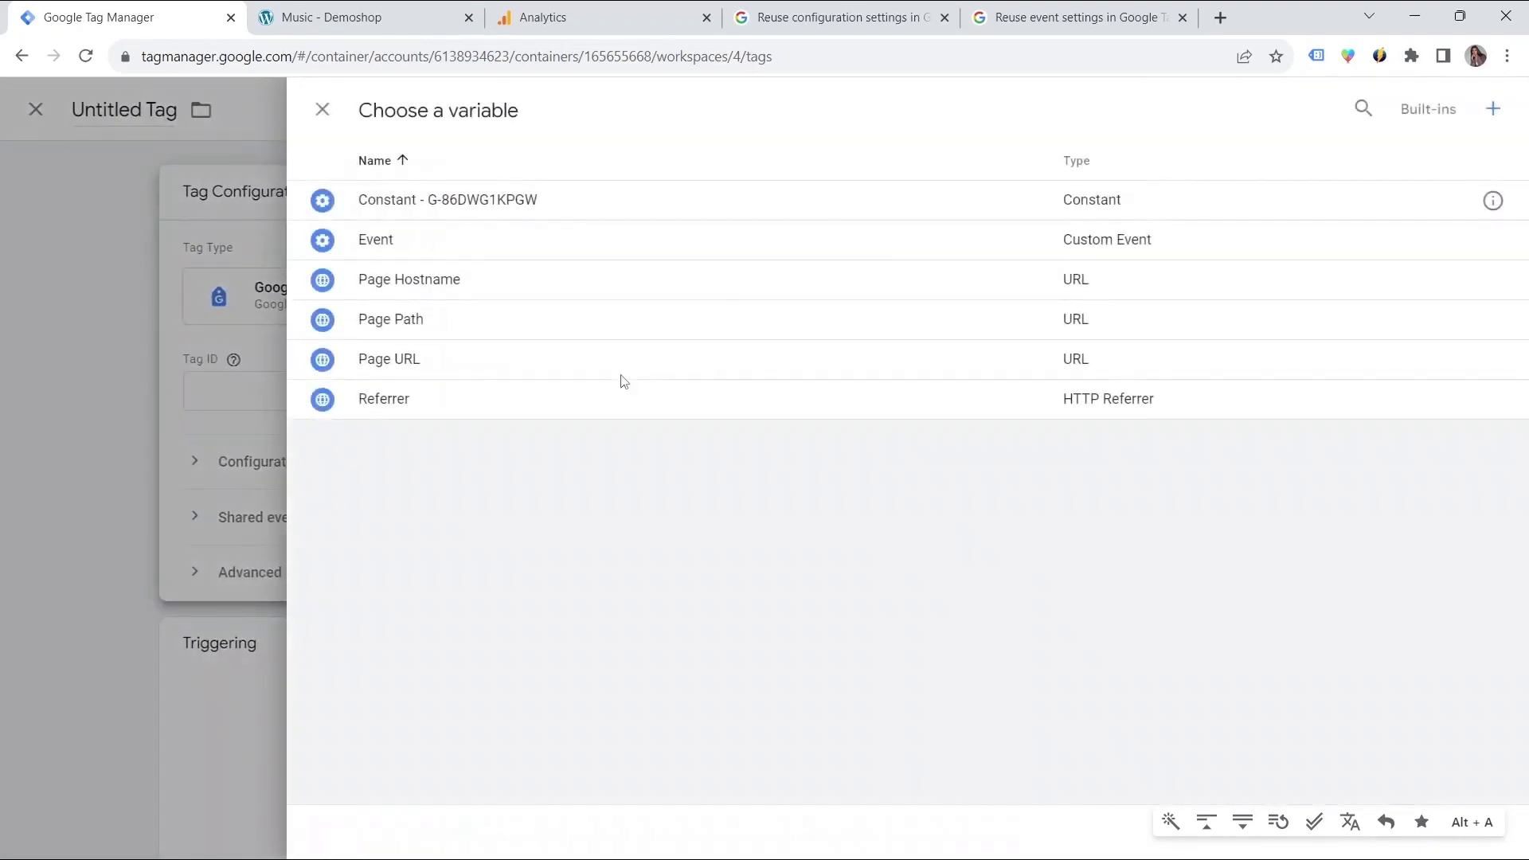
pyautogui.click(1492, 109)
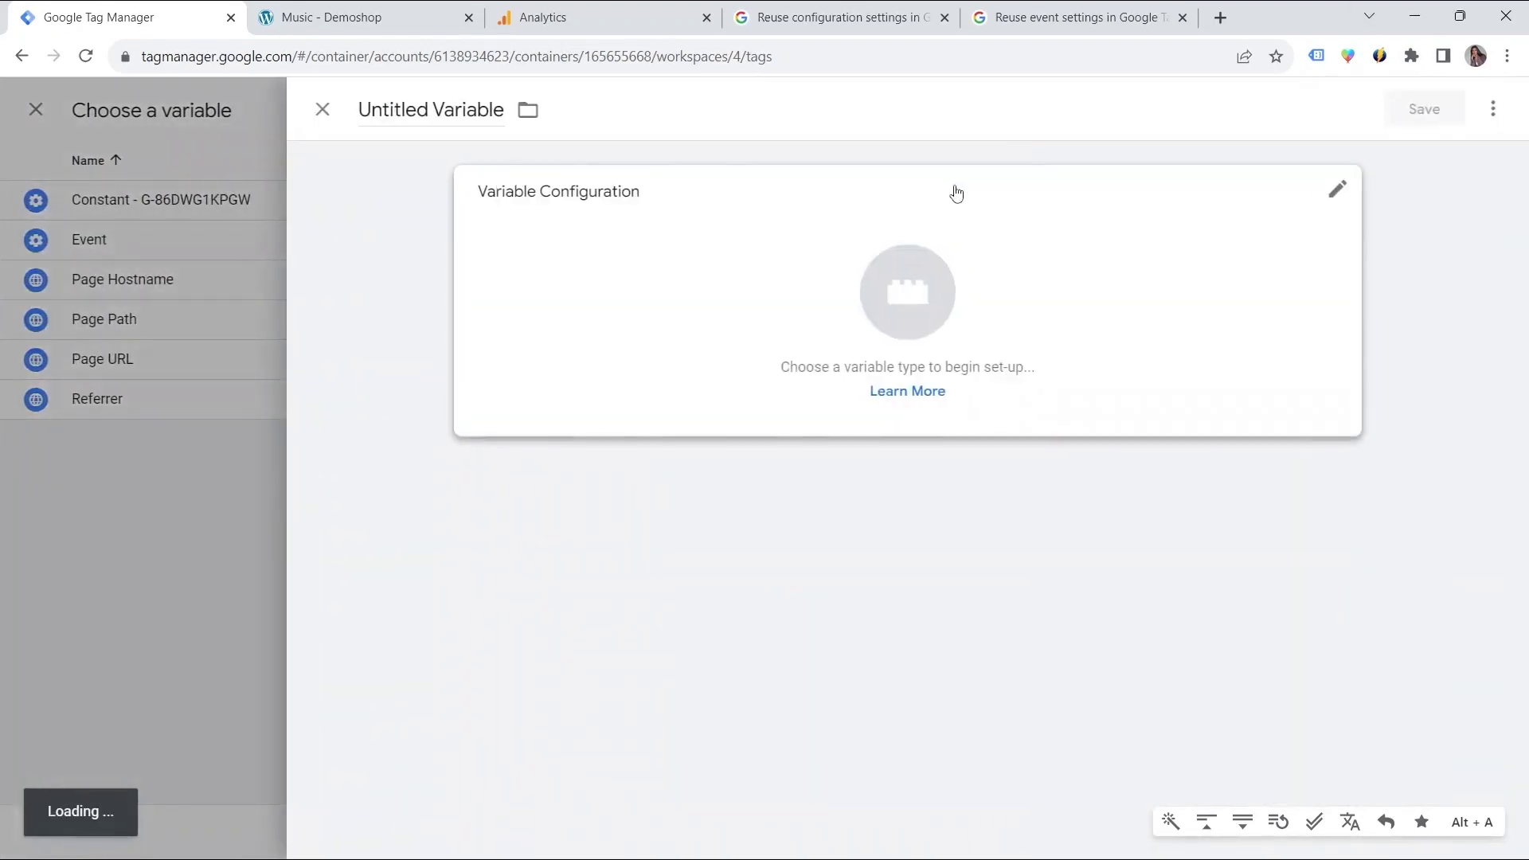
pyautogui.click(874, 273)
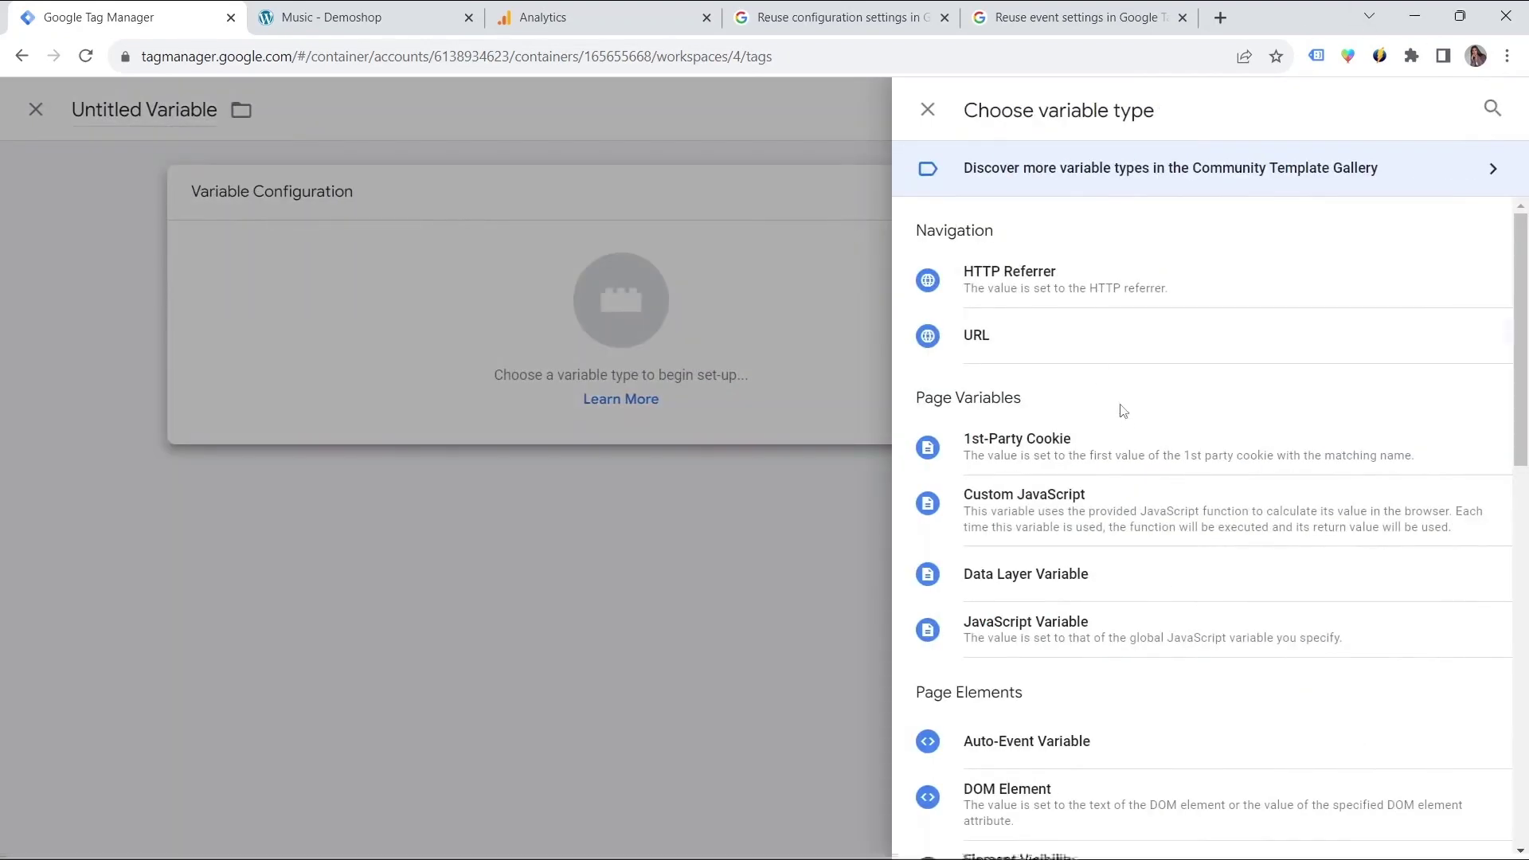
pyautogui.scroll(-3, 1075, 359)
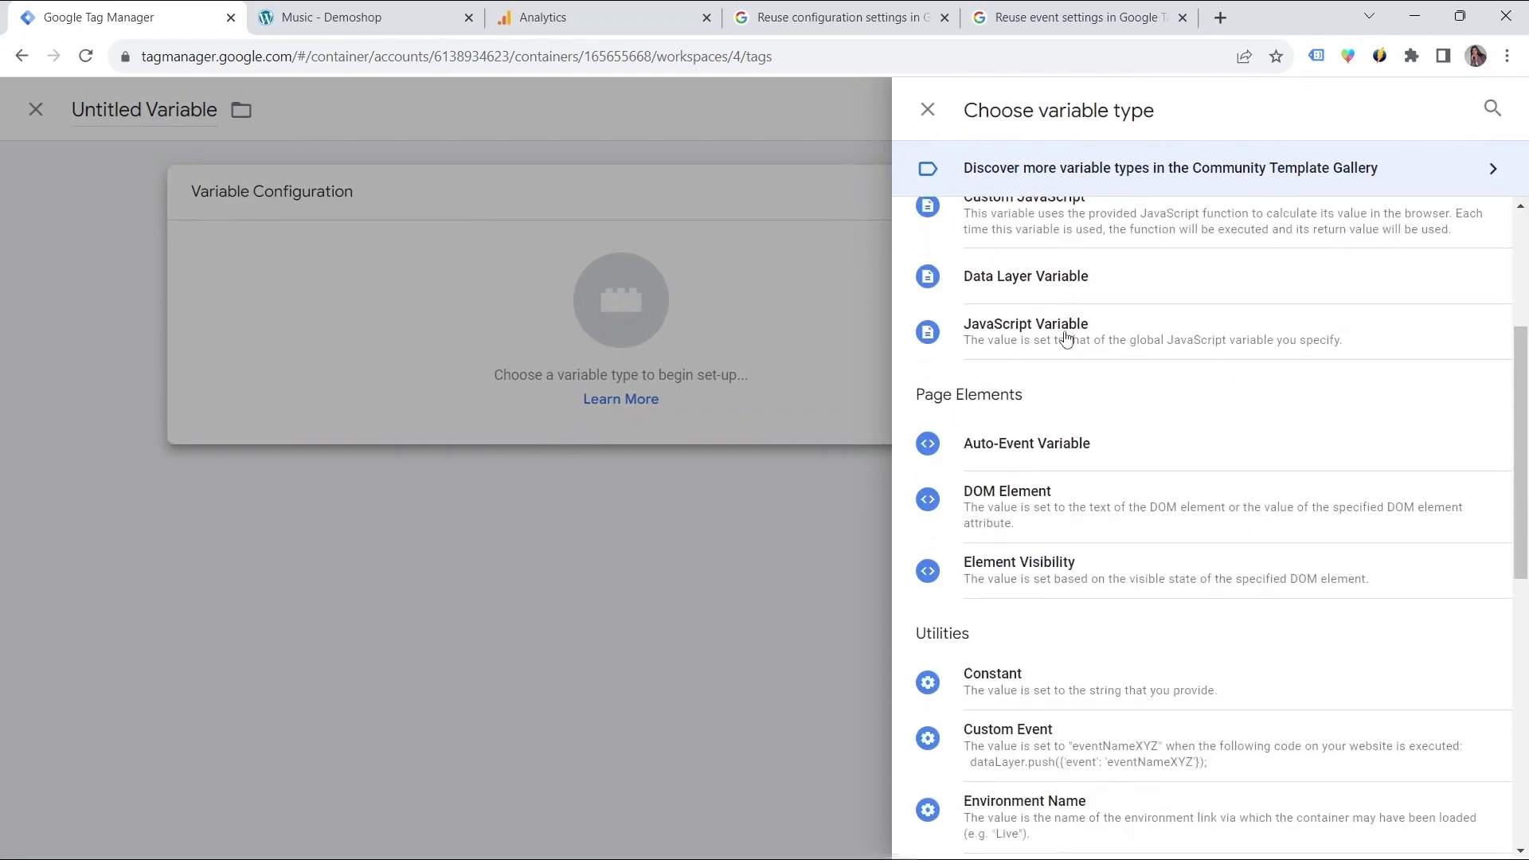
pyautogui.click(1015, 681)
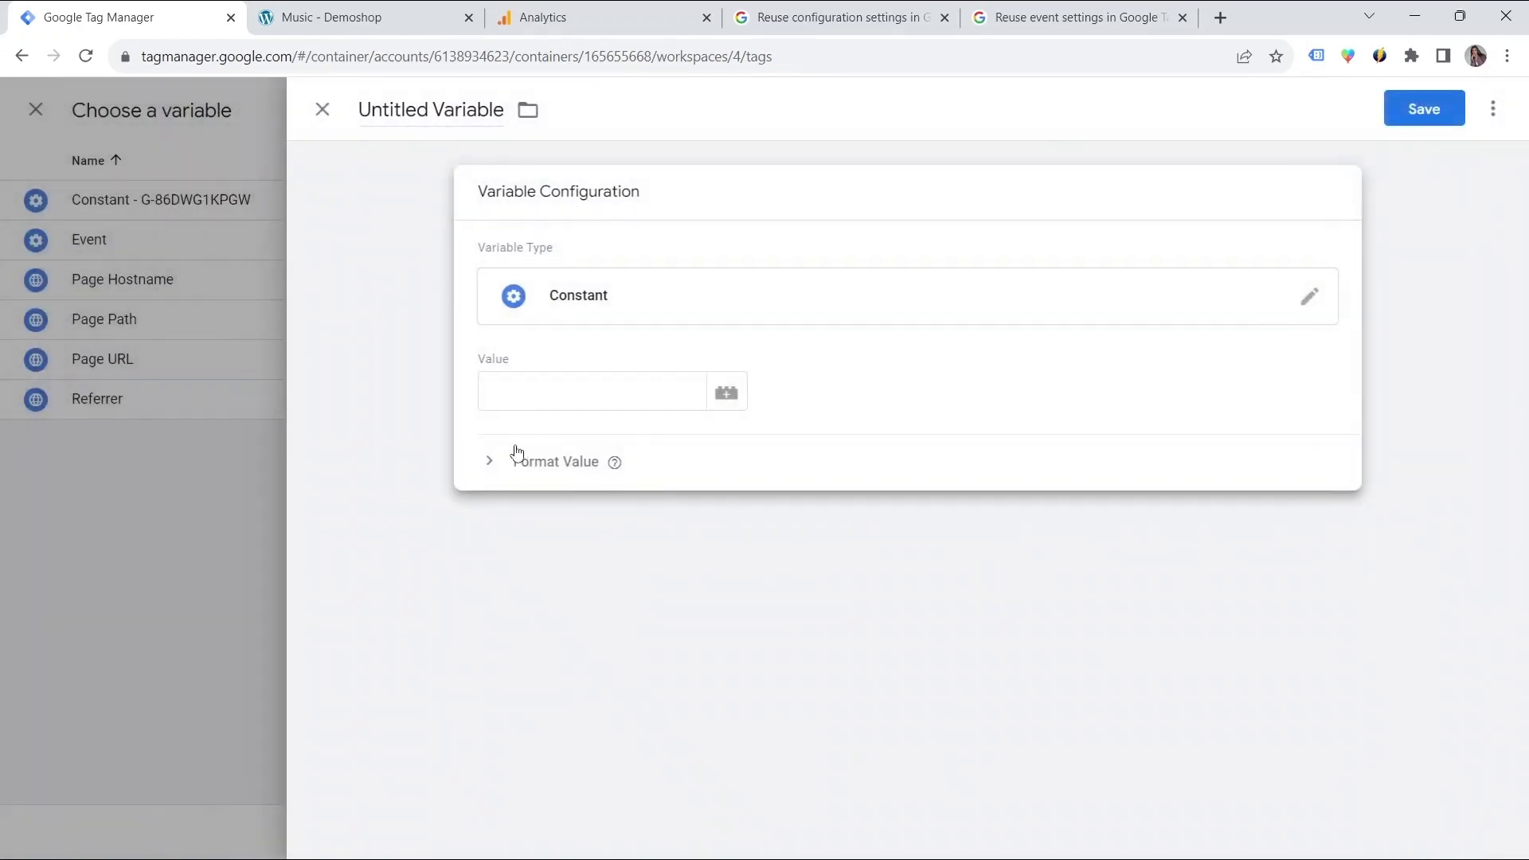
pyautogui.click(507, 399)
pyautogui.hotkey('ctrl', 'v')
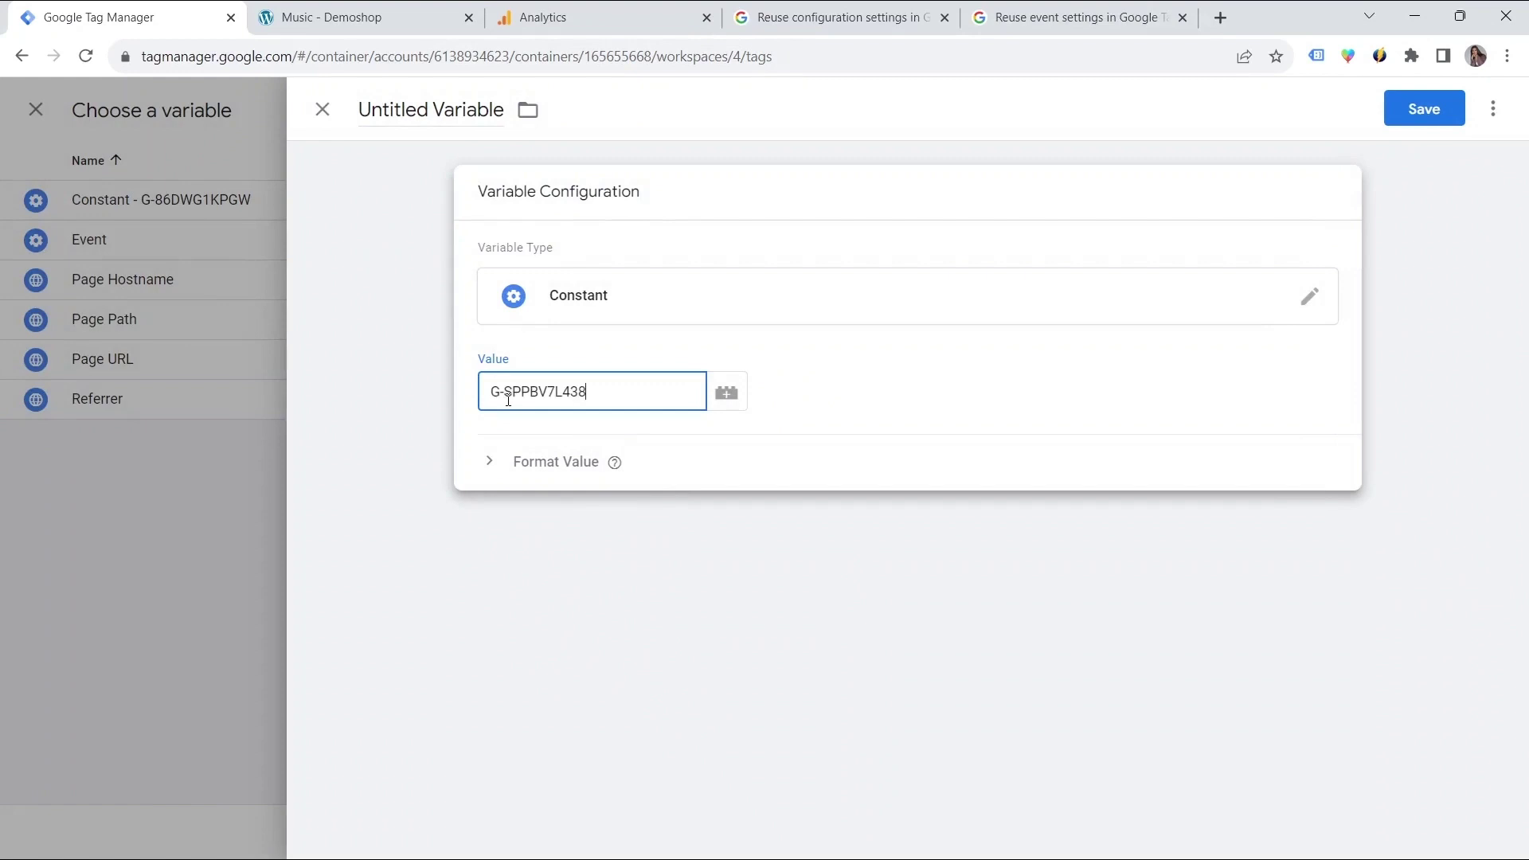
# Name the constant 'Constant - G-SPPBV7L438' and save it as the tag's Tag ID
pyautogui.click(362, 114)
pyautogui.hotkey('ctrl', 'a')
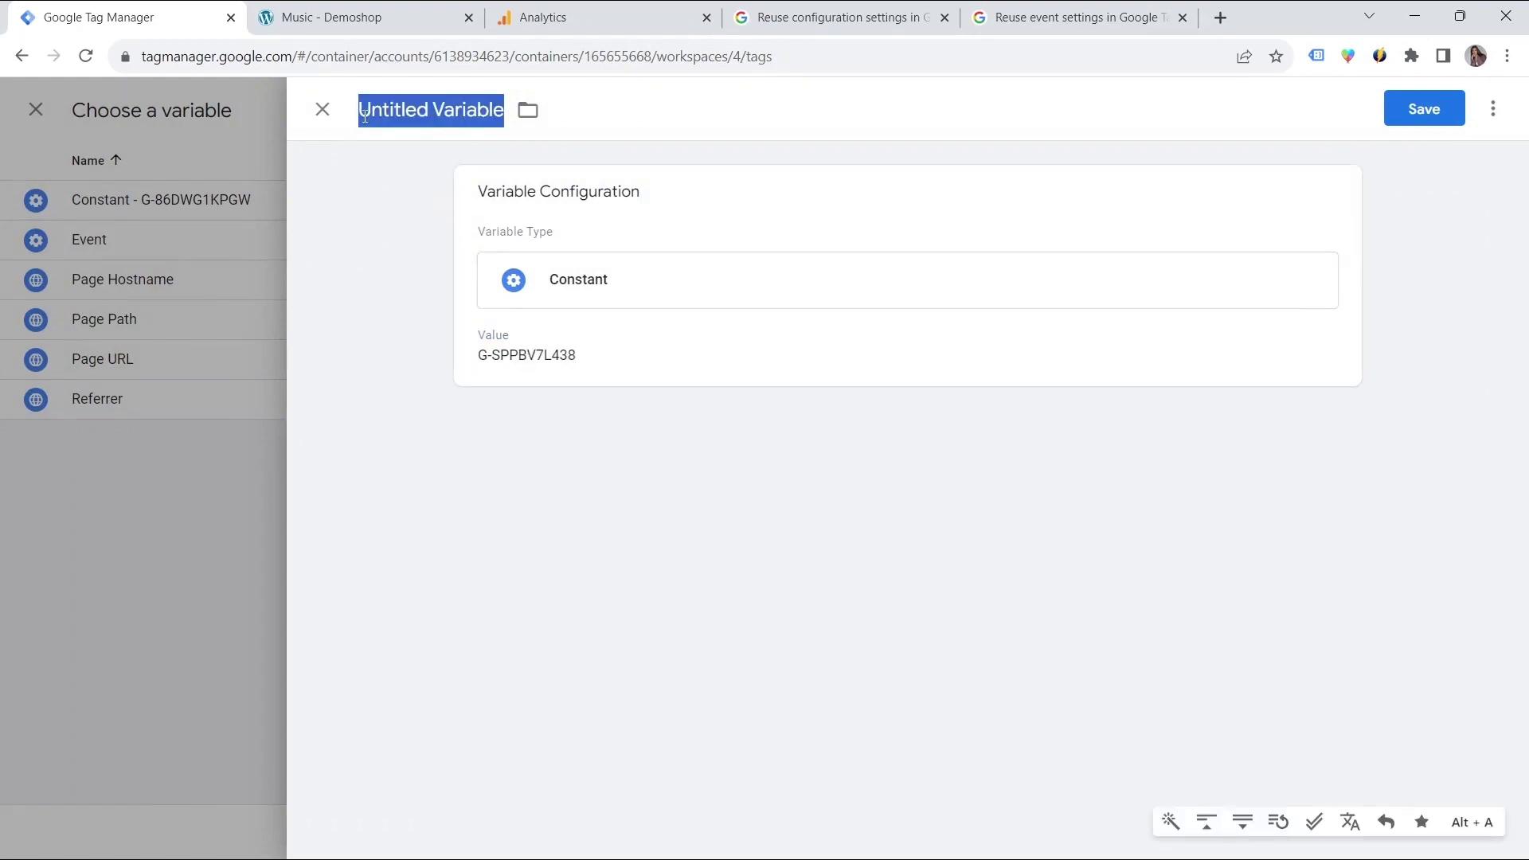
pyautogui.write('Constant -')
pyautogui.write('G-SPPBV7L438')
pyautogui.click(1422, 108)
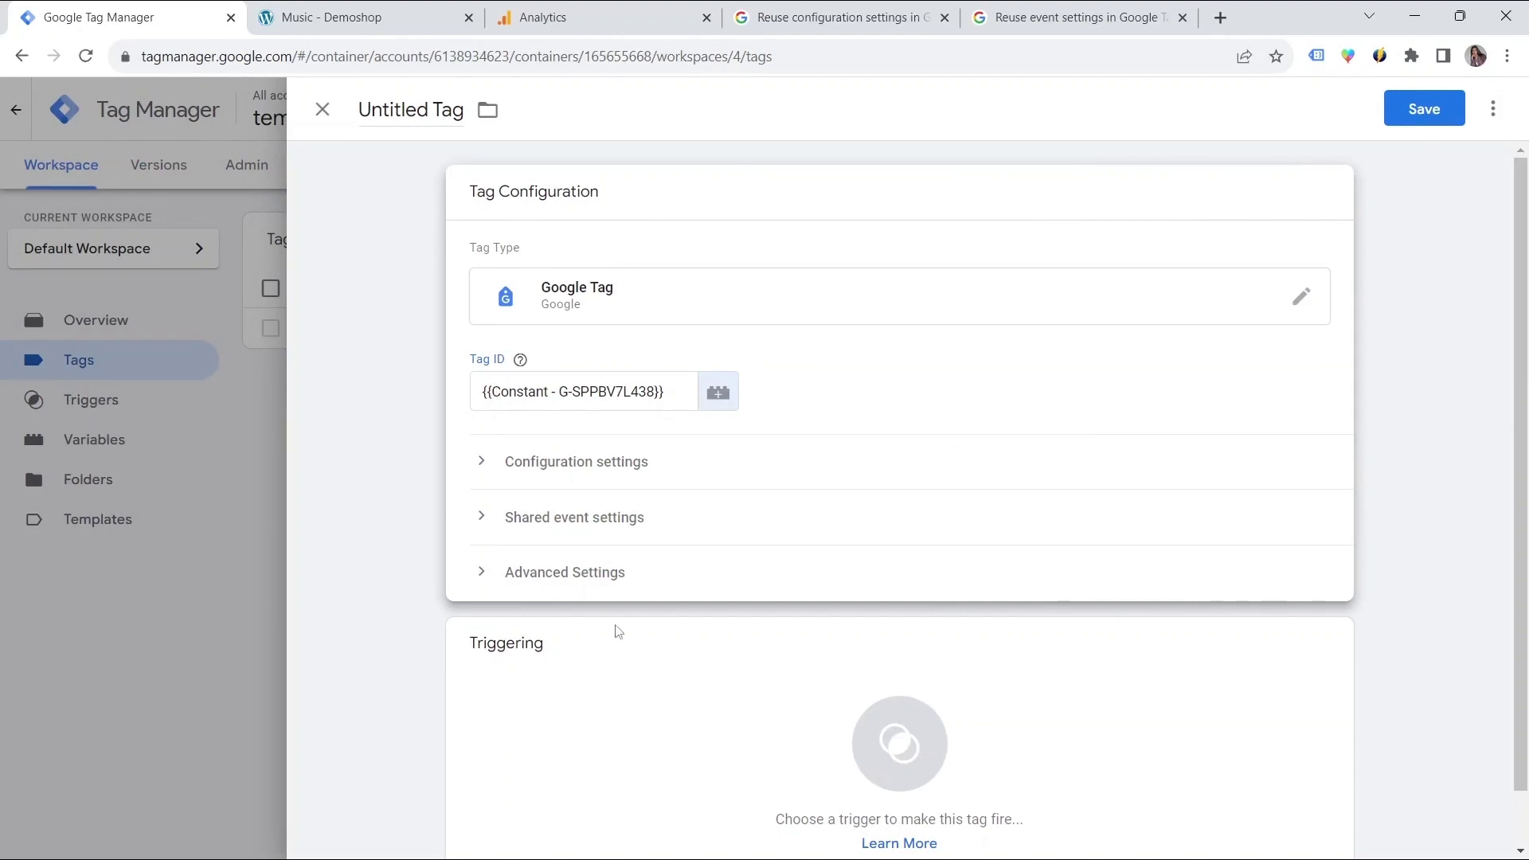
pyautogui.click(617, 708)
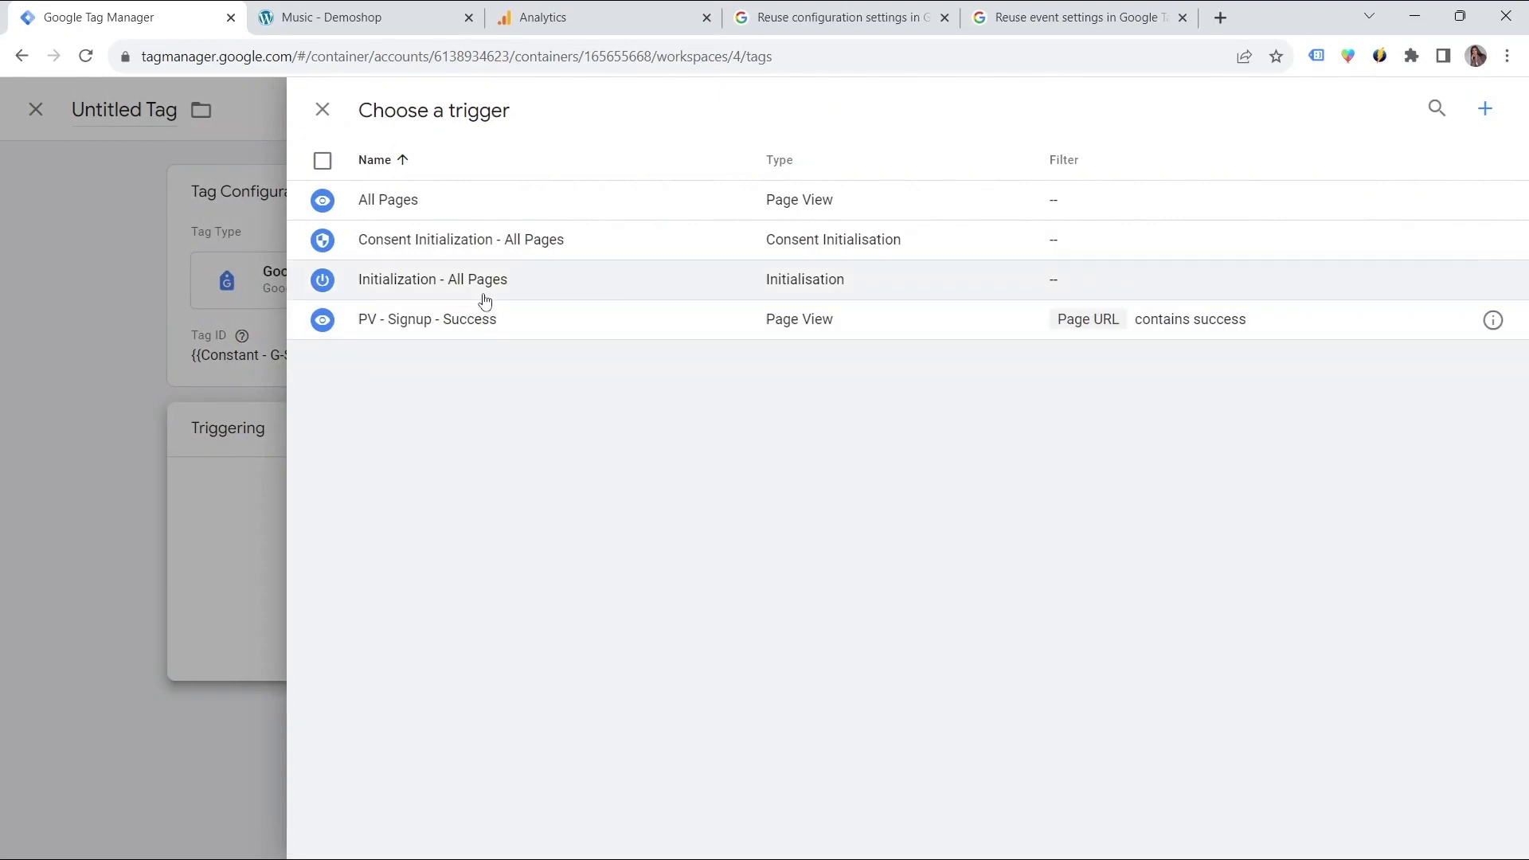
# Fire the tag on Initialization - All Pages and rename it 'GA4 - G-SPPBV7L438'
pyautogui.click(486, 287)
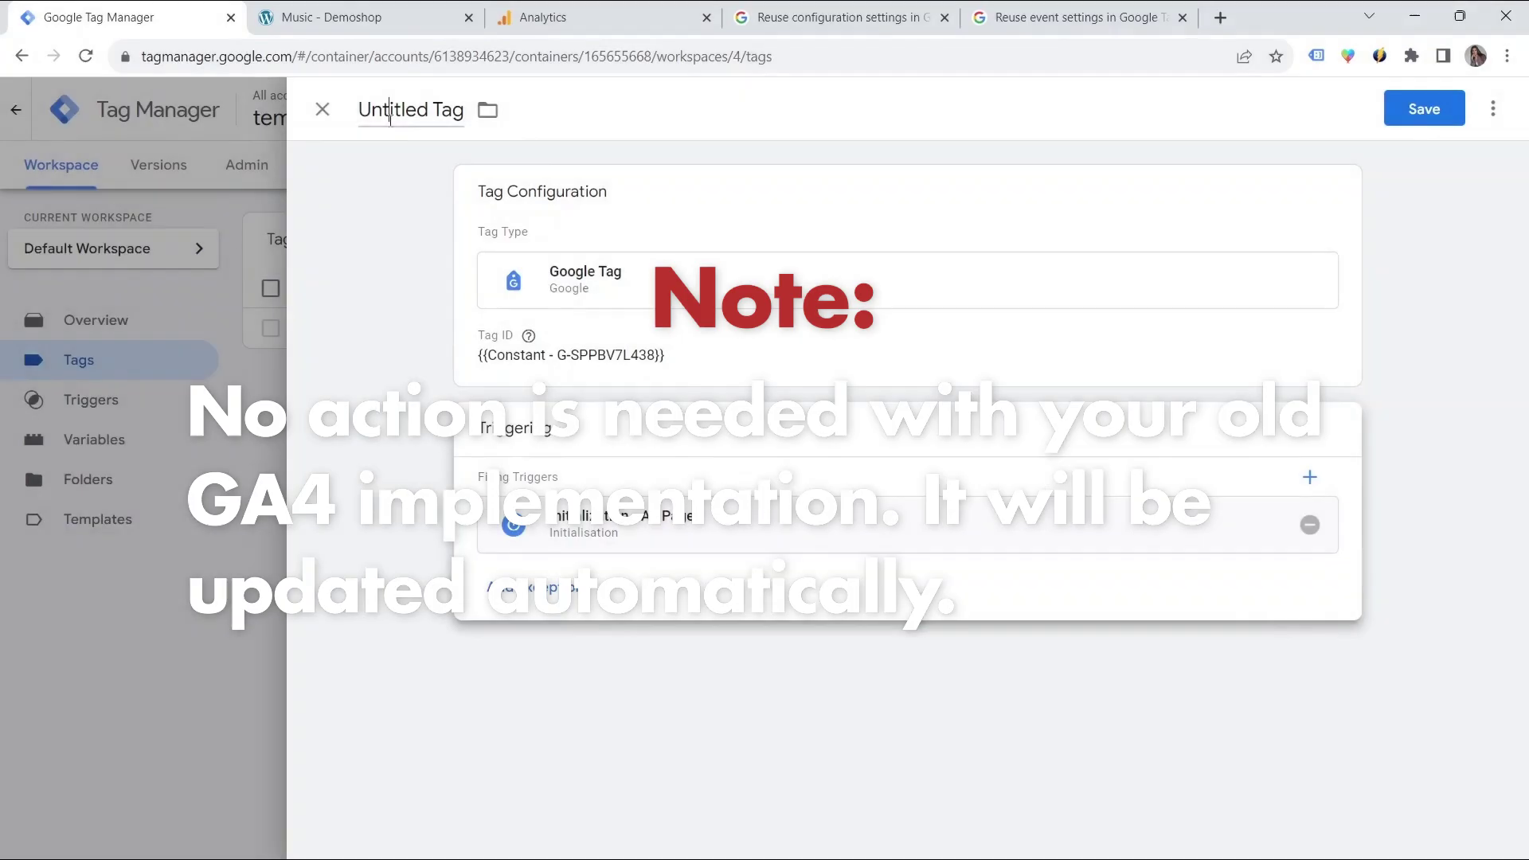
pyautogui.click(391, 109)
pyautogui.write('GA4 - G-SPPBV7L438')
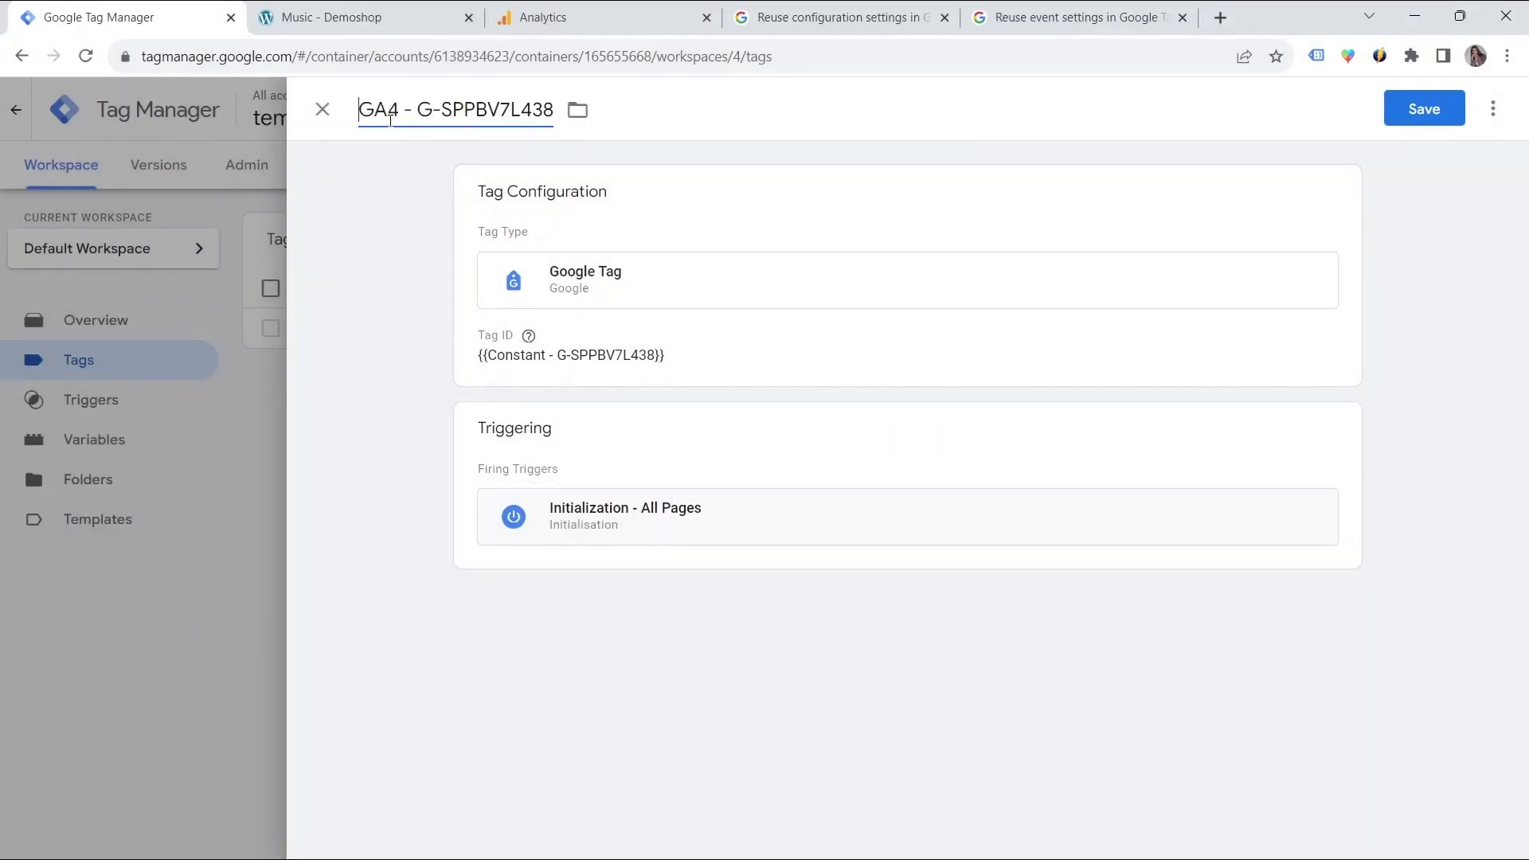
pyautogui.click(382, 284)
pyautogui.click(713, 352)
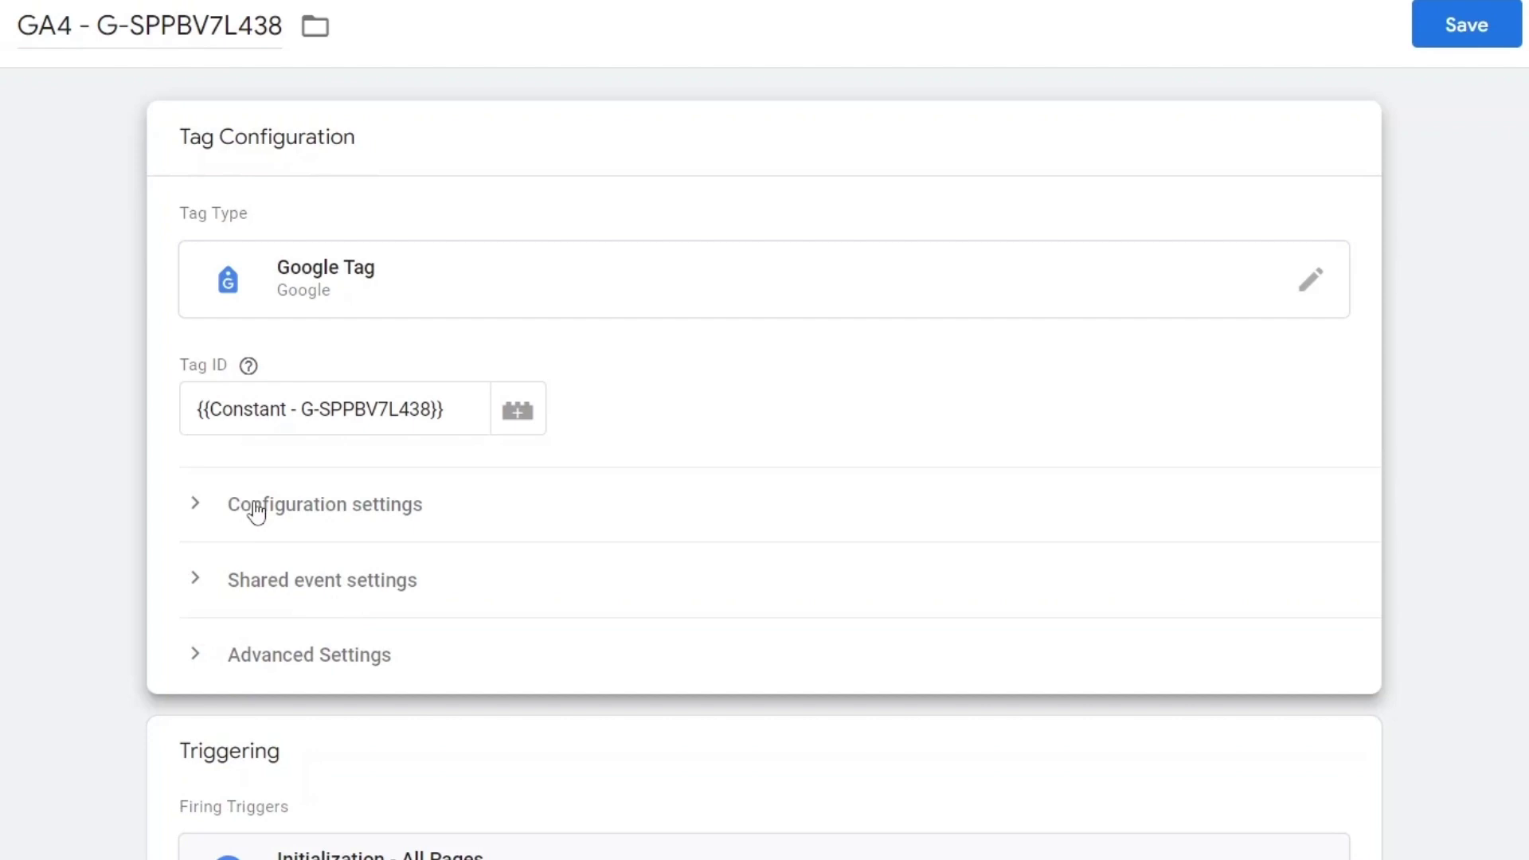
# Expand Configuration settings and list the settings-variable choices, None or New Variable
pyautogui.click(256, 509)
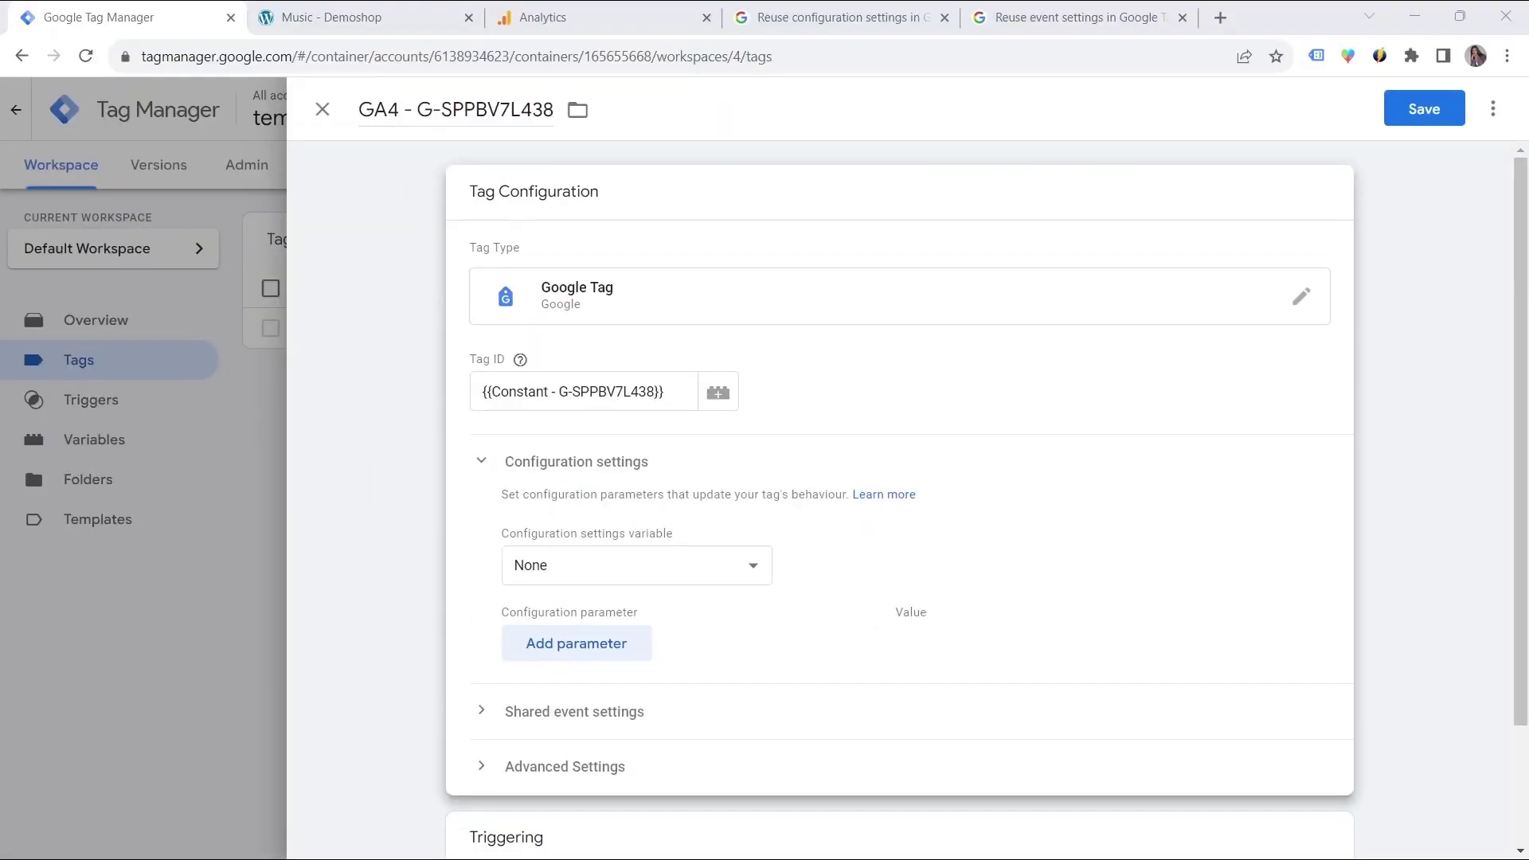
pyautogui.click(738, 564)
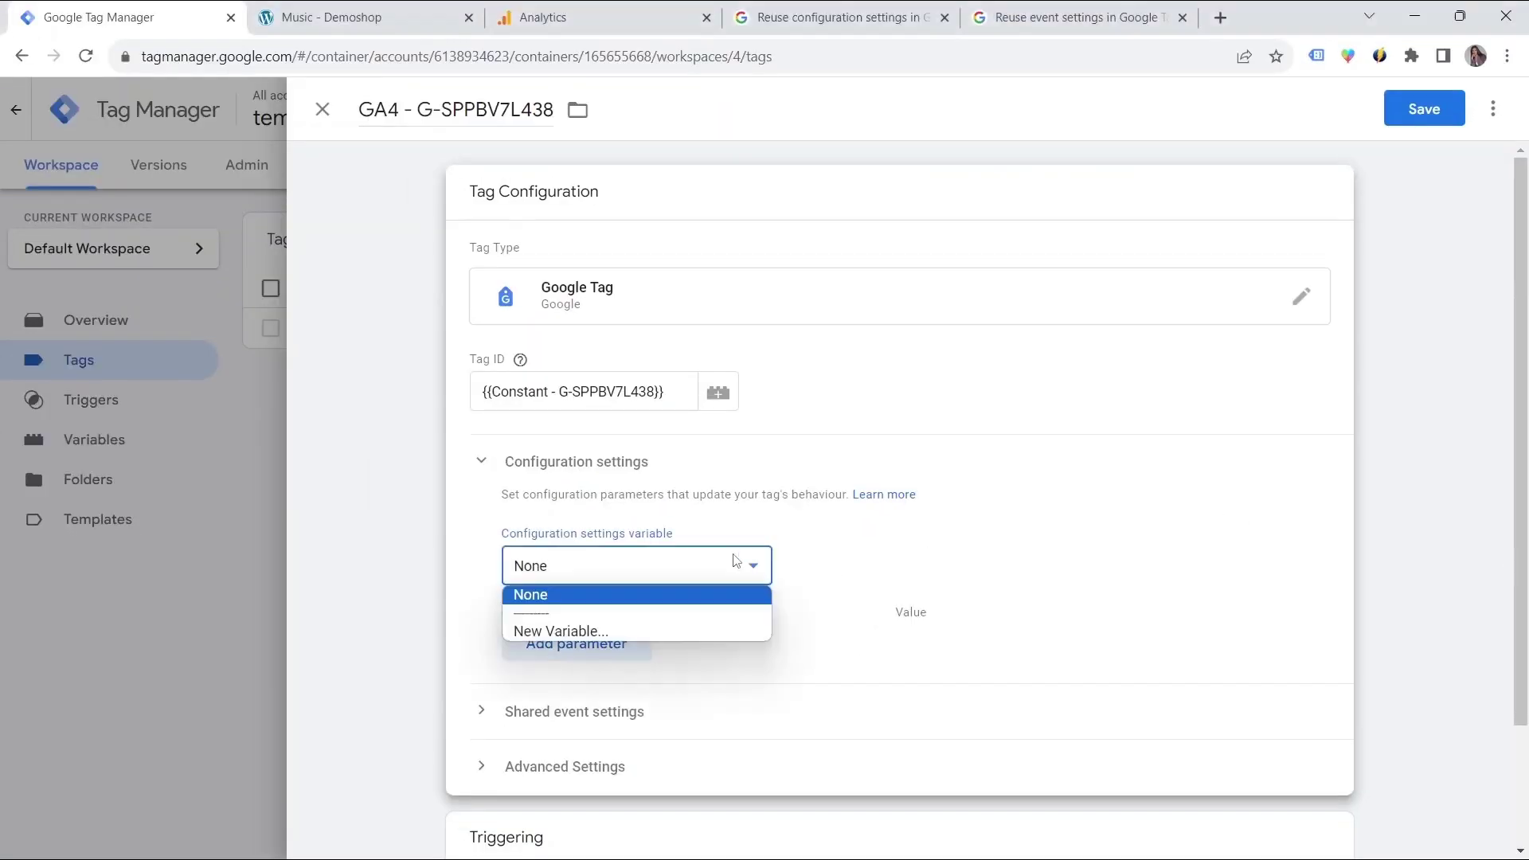
# Create and save a 'GT Config Settings' variable with allow_google_signals set to false
pyautogui.click(661, 629)
pyautogui.click(552, 389)
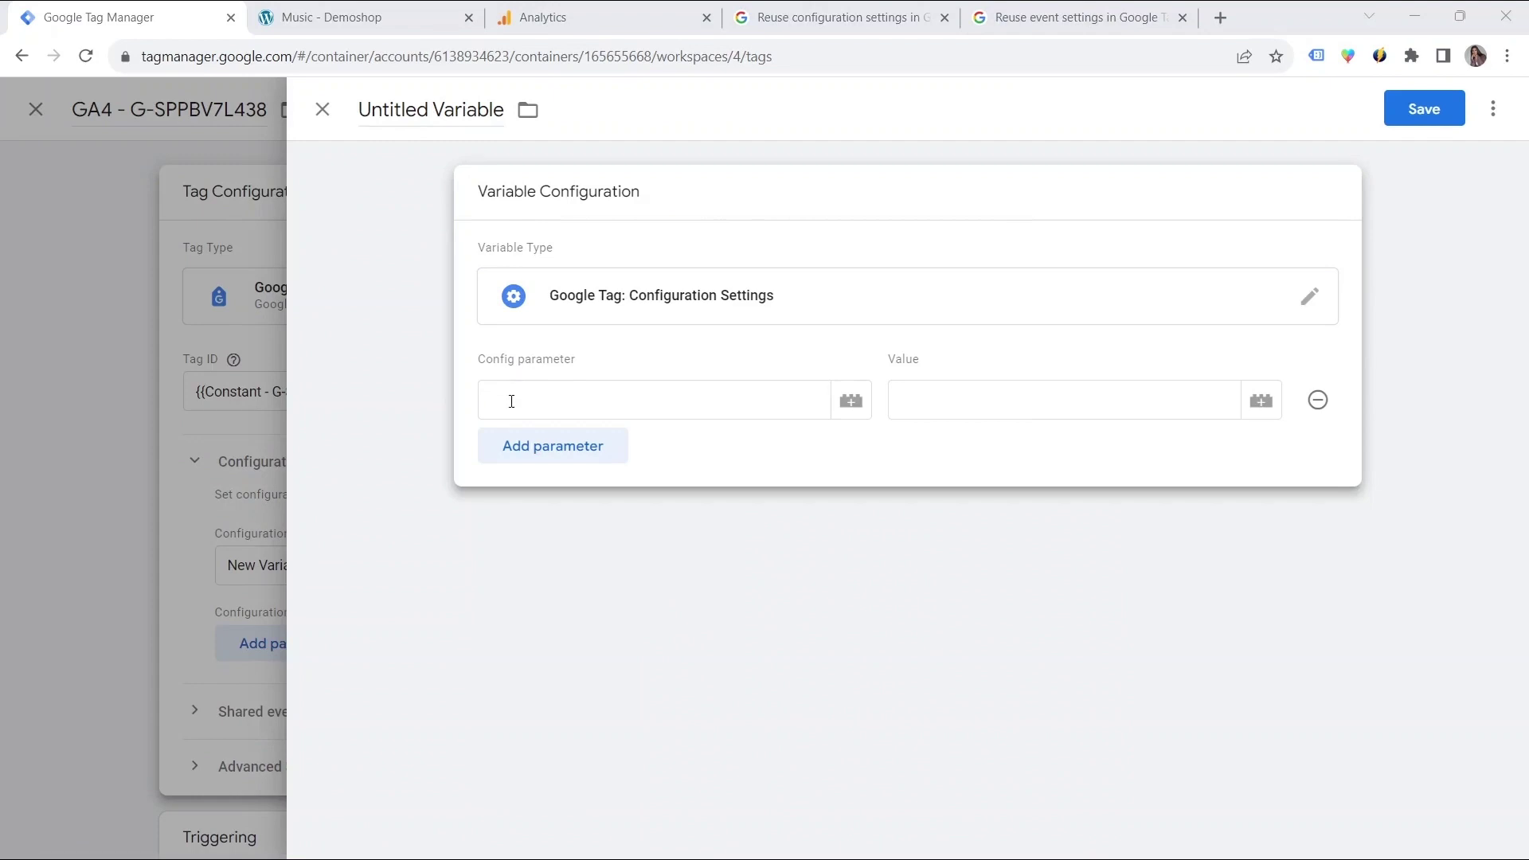
pyautogui.click(598, 399)
pyautogui.write('allow_google_signals')
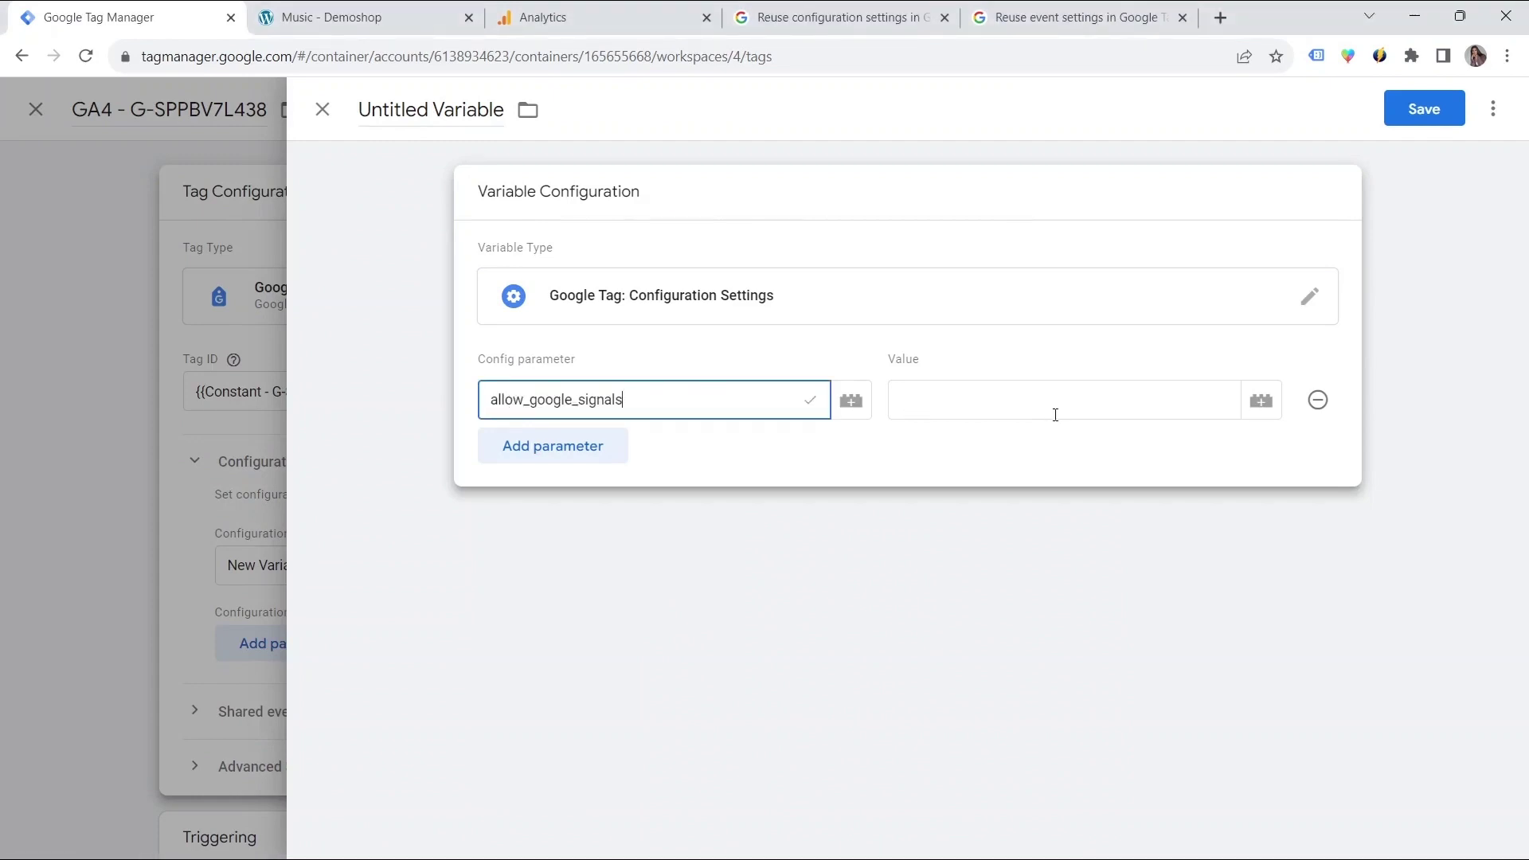
pyautogui.click(1011, 406)
pyautogui.write('false')
pyautogui.click(428, 109)
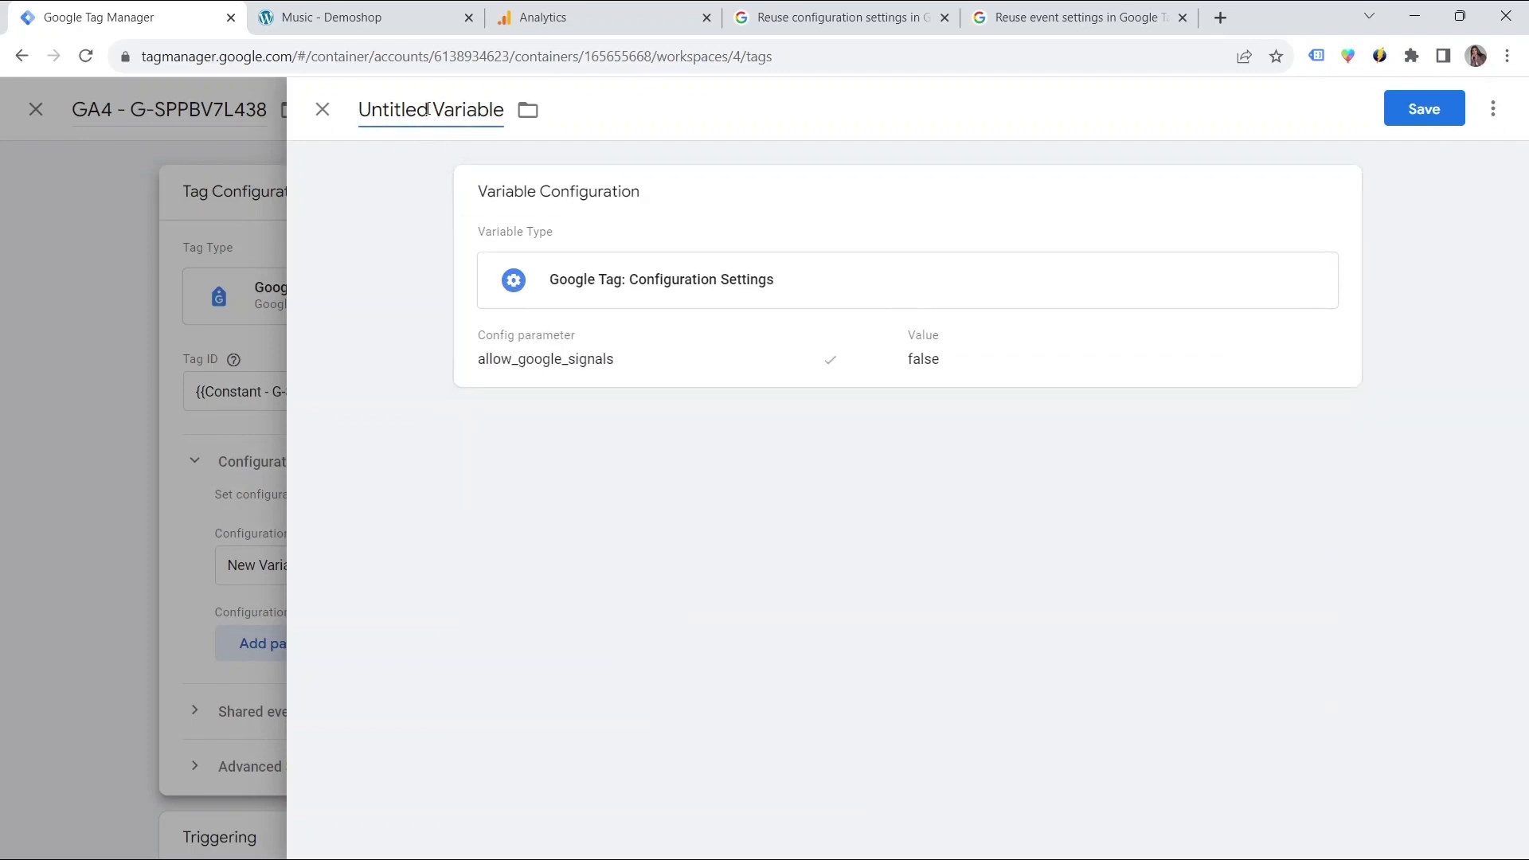
pyautogui.click(428, 109)
pyautogui.write('GT Config Settings')
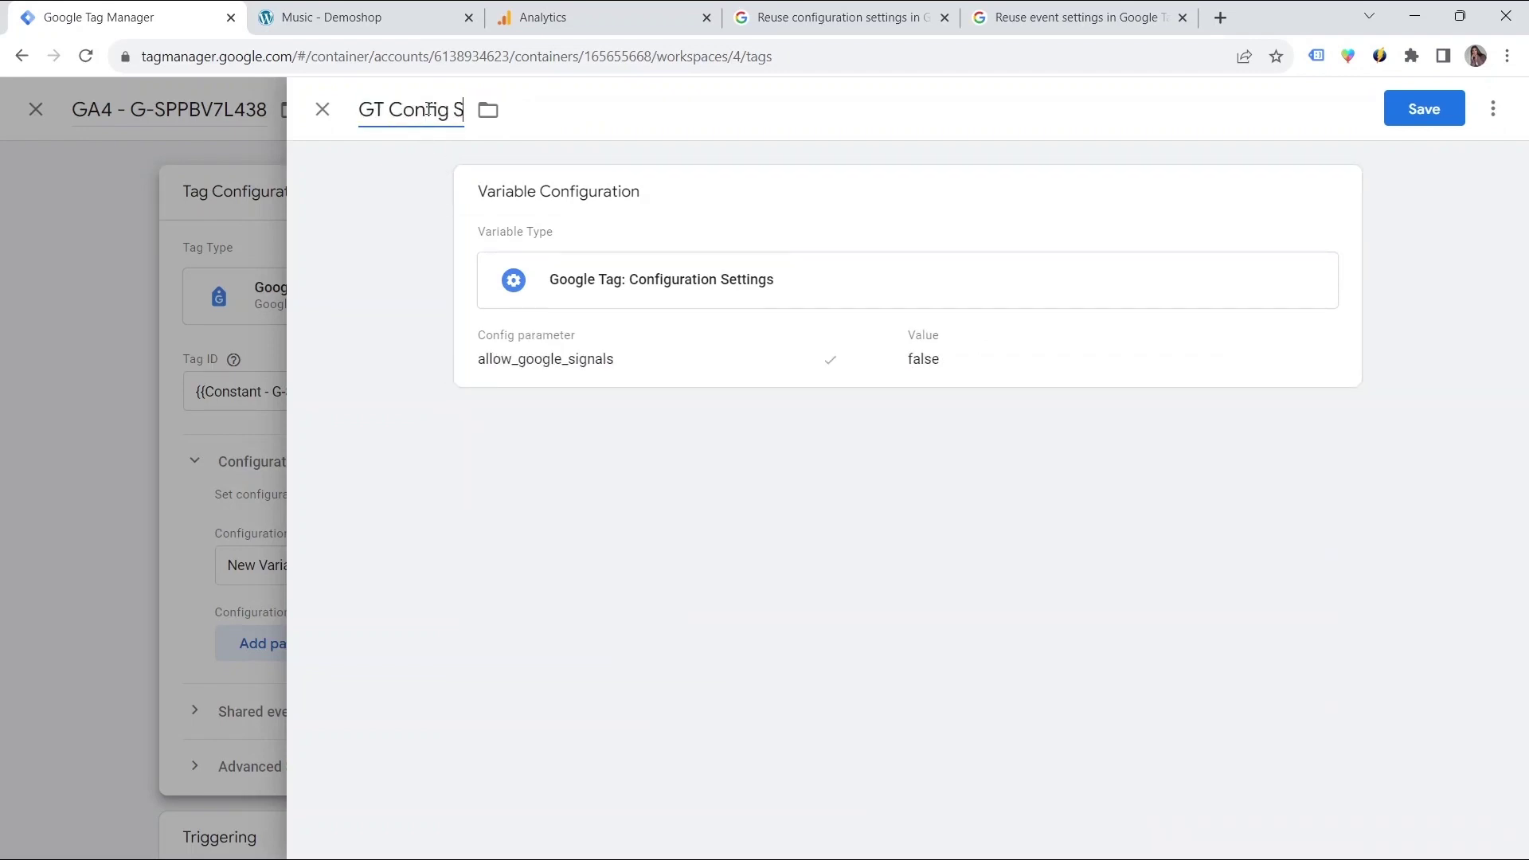
pyautogui.click(1423, 109)
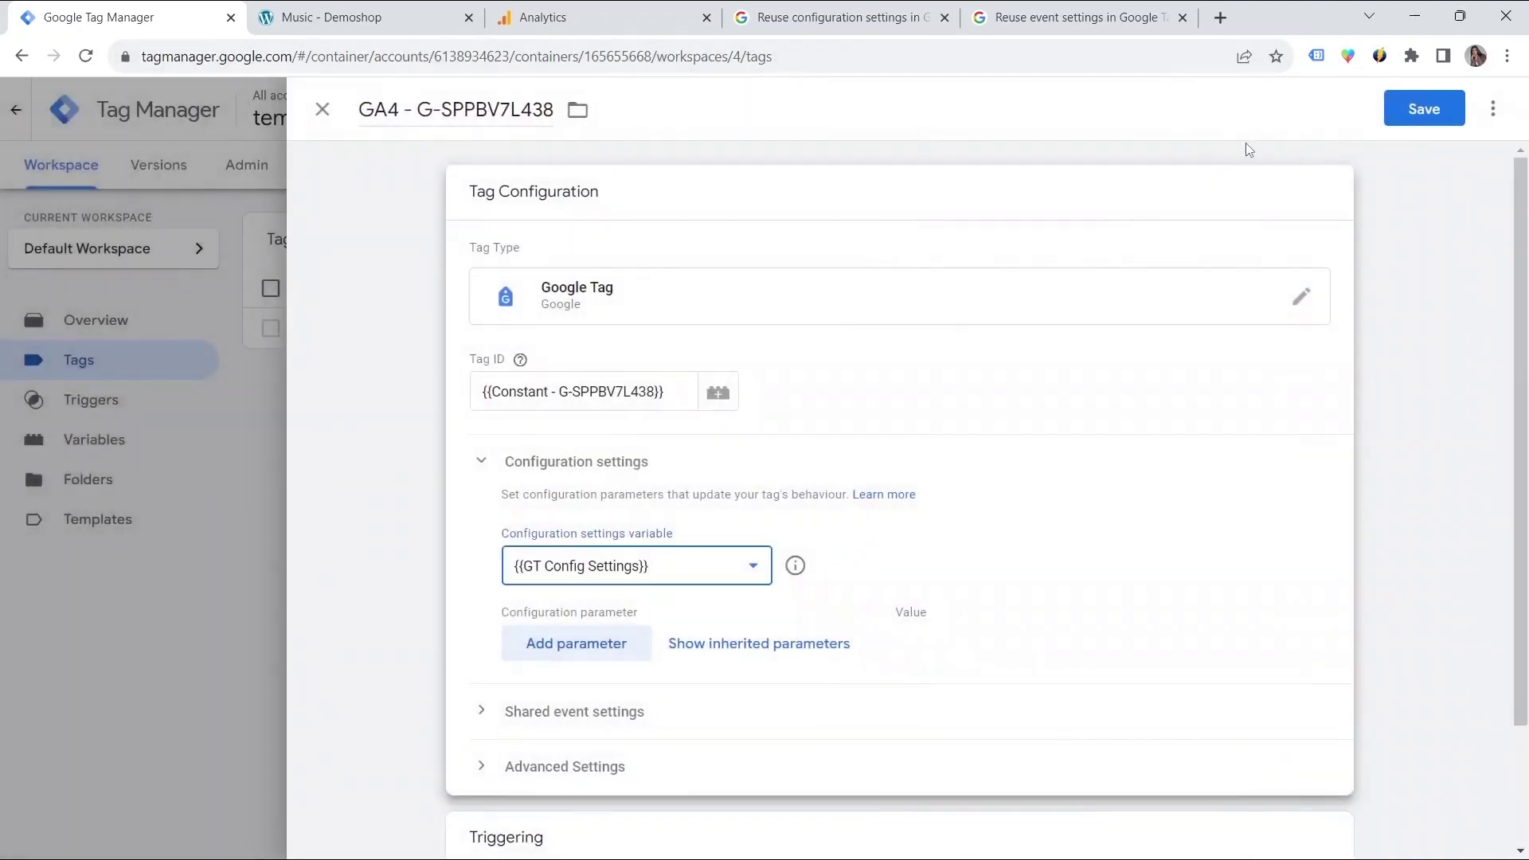
# Add allow_ad_personalization_signals = false and save the GA4 - G-SPPBV7L438 tag
pyautogui.click(718, 645)
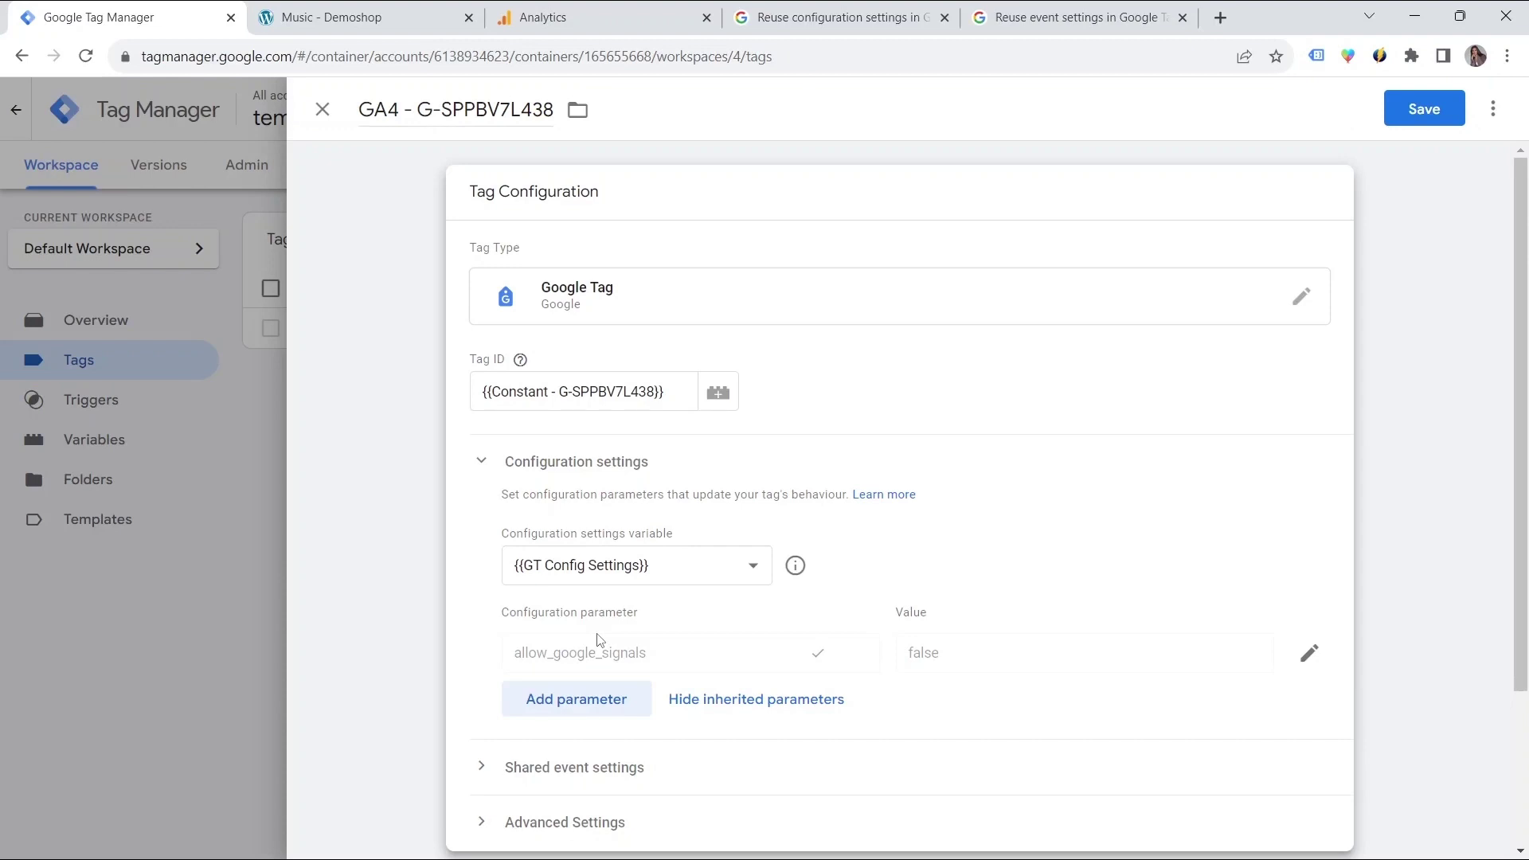
pyautogui.click(586, 699)
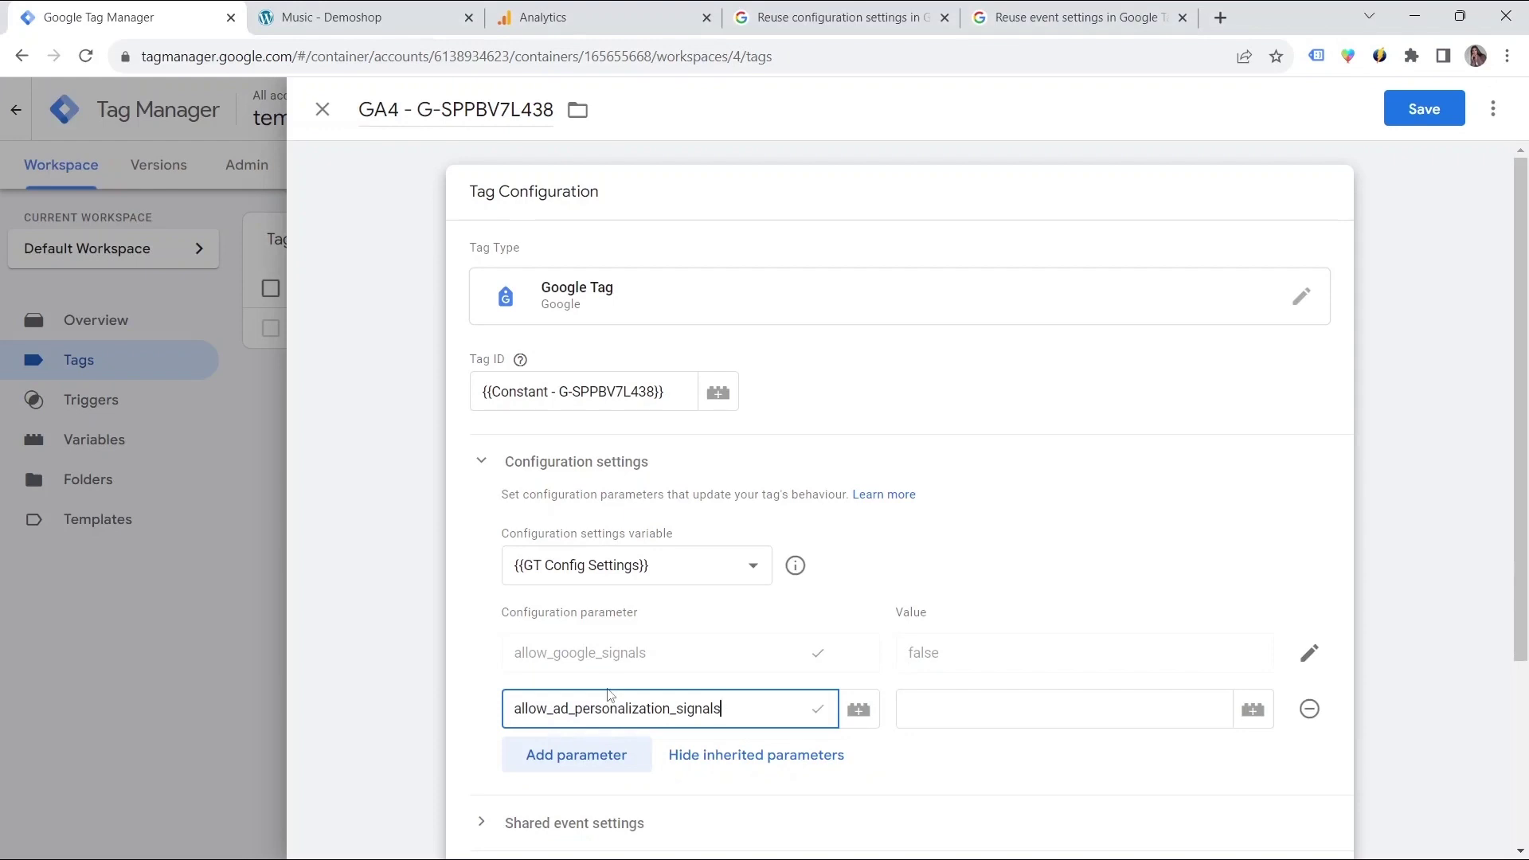
pyautogui.click(999, 707)
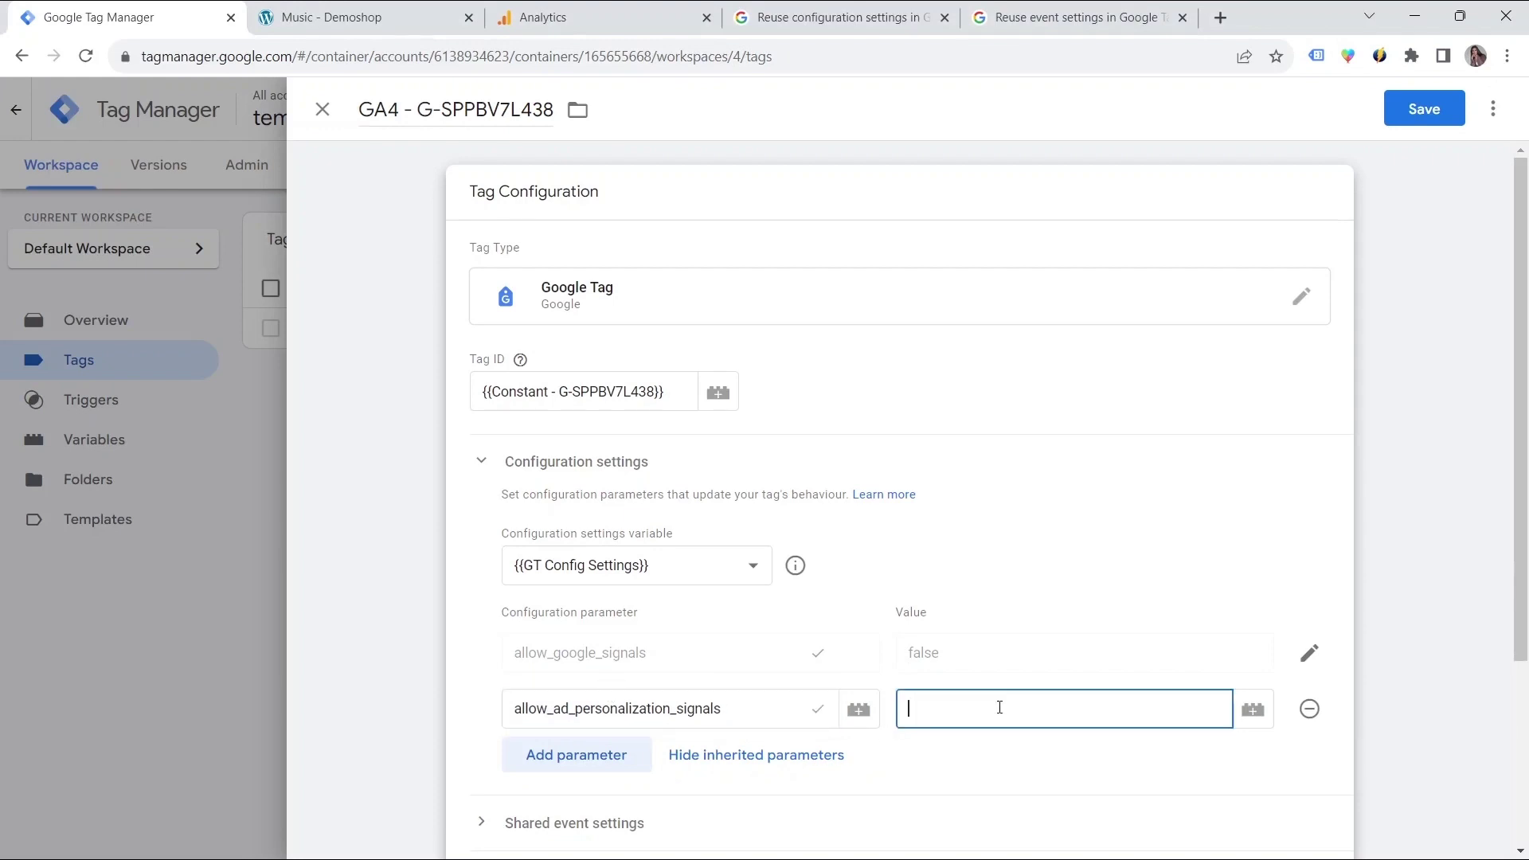
pyautogui.write('false')
pyautogui.click(1423, 108)
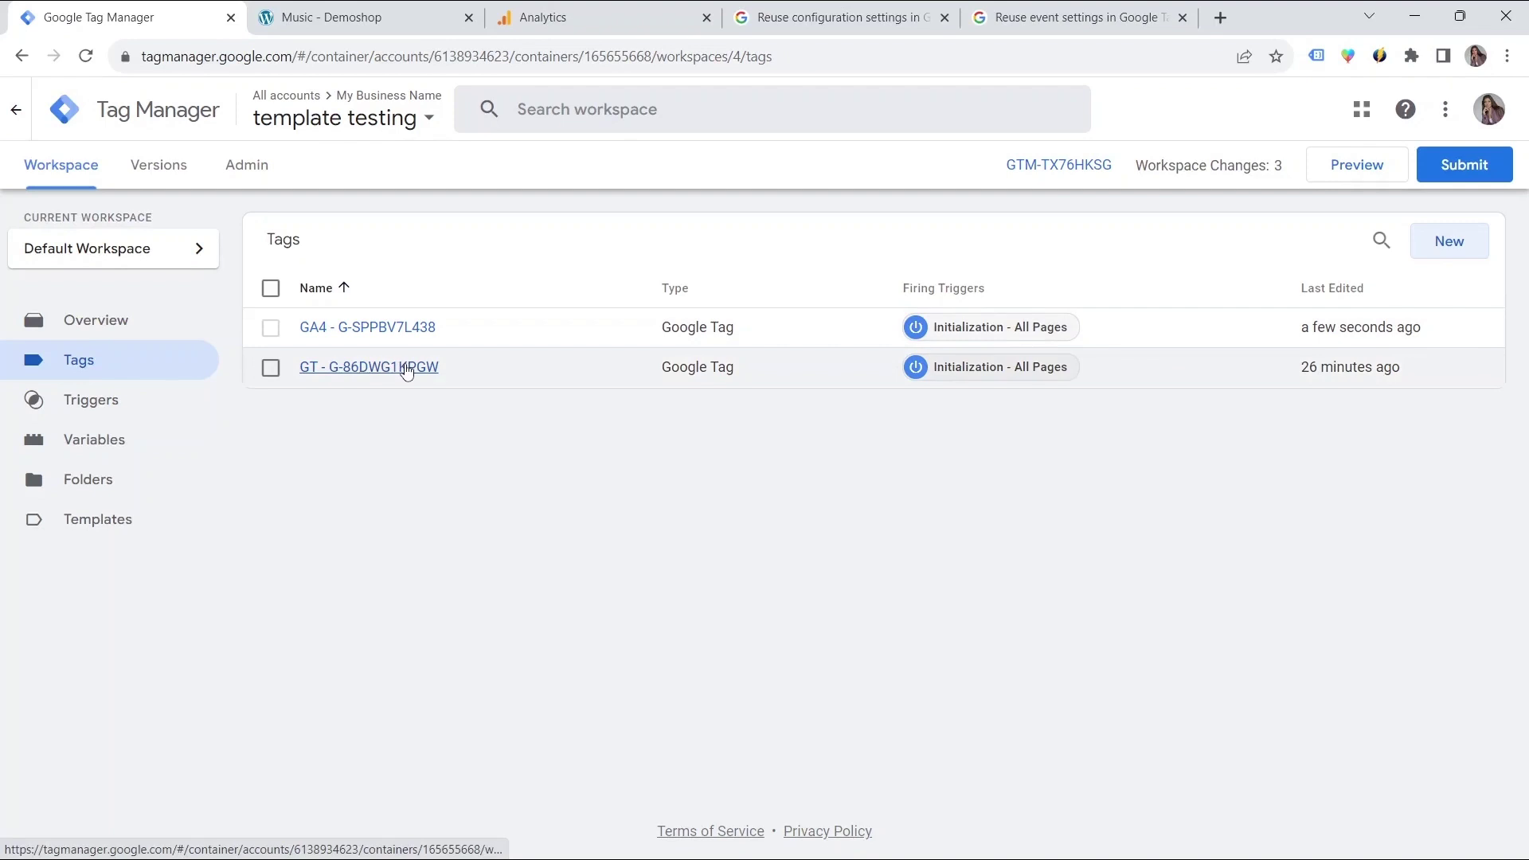
pyautogui.click(406, 368)
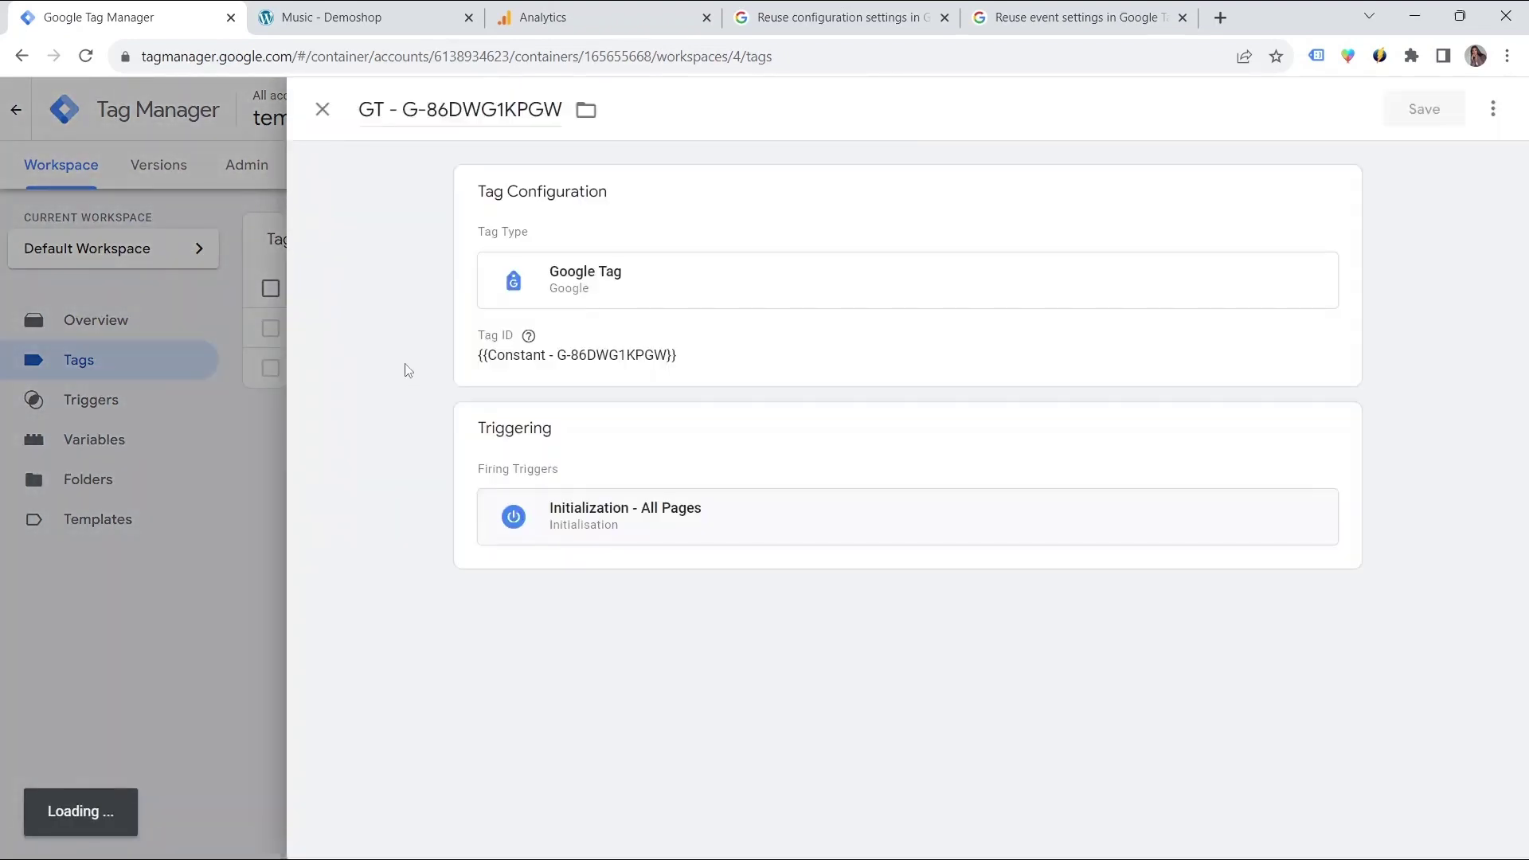
# Try applying GT Config Settings to the GT - G-86DWG1KPGW tag and view inherited parameters
pyautogui.click(778, 352)
pyautogui.click(654, 457)
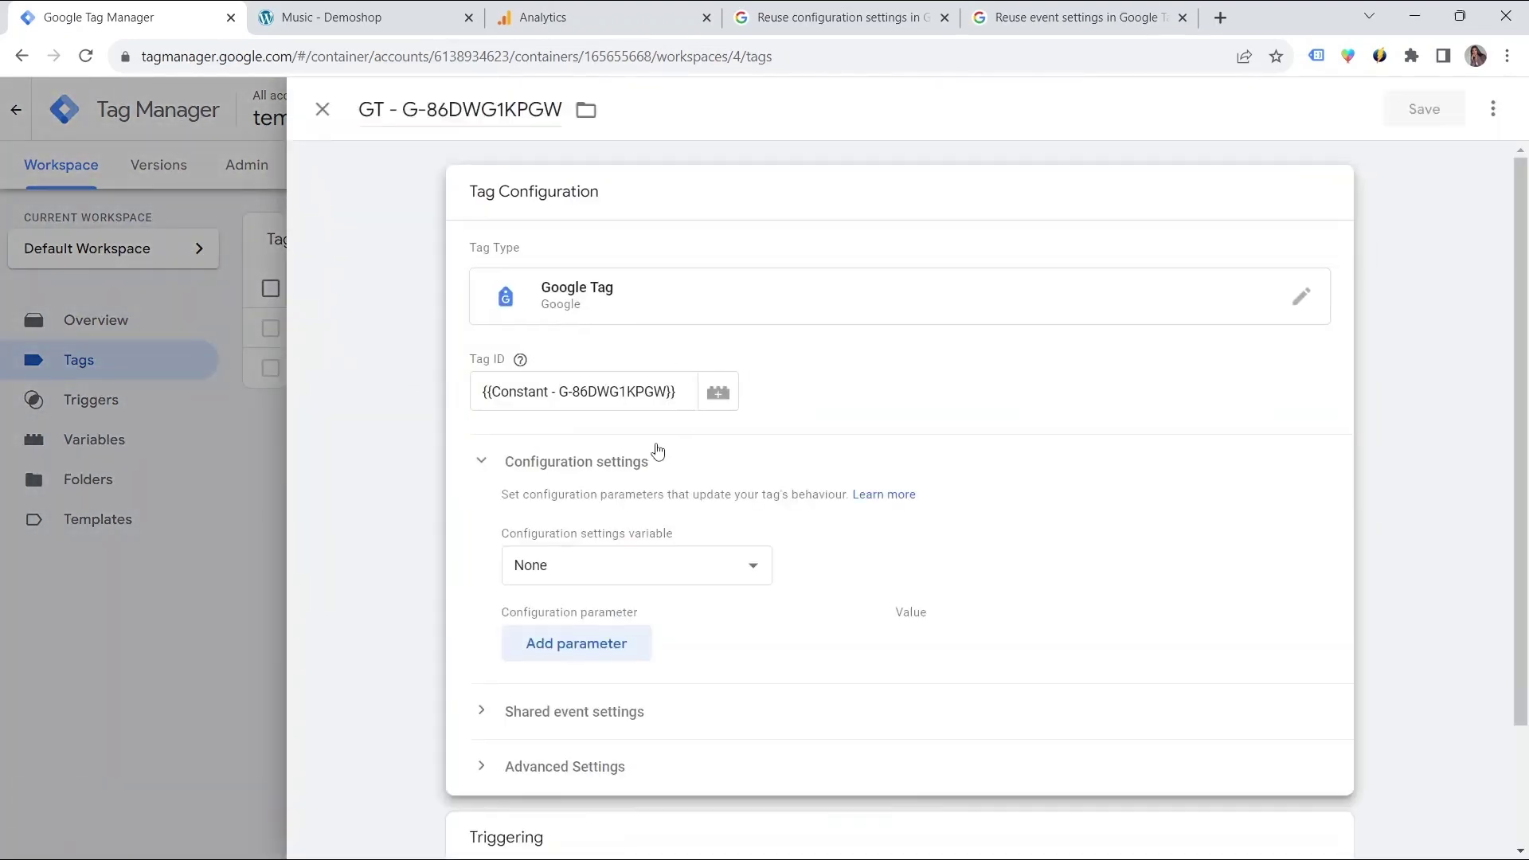
pyautogui.click(633, 565)
pyautogui.click(642, 615)
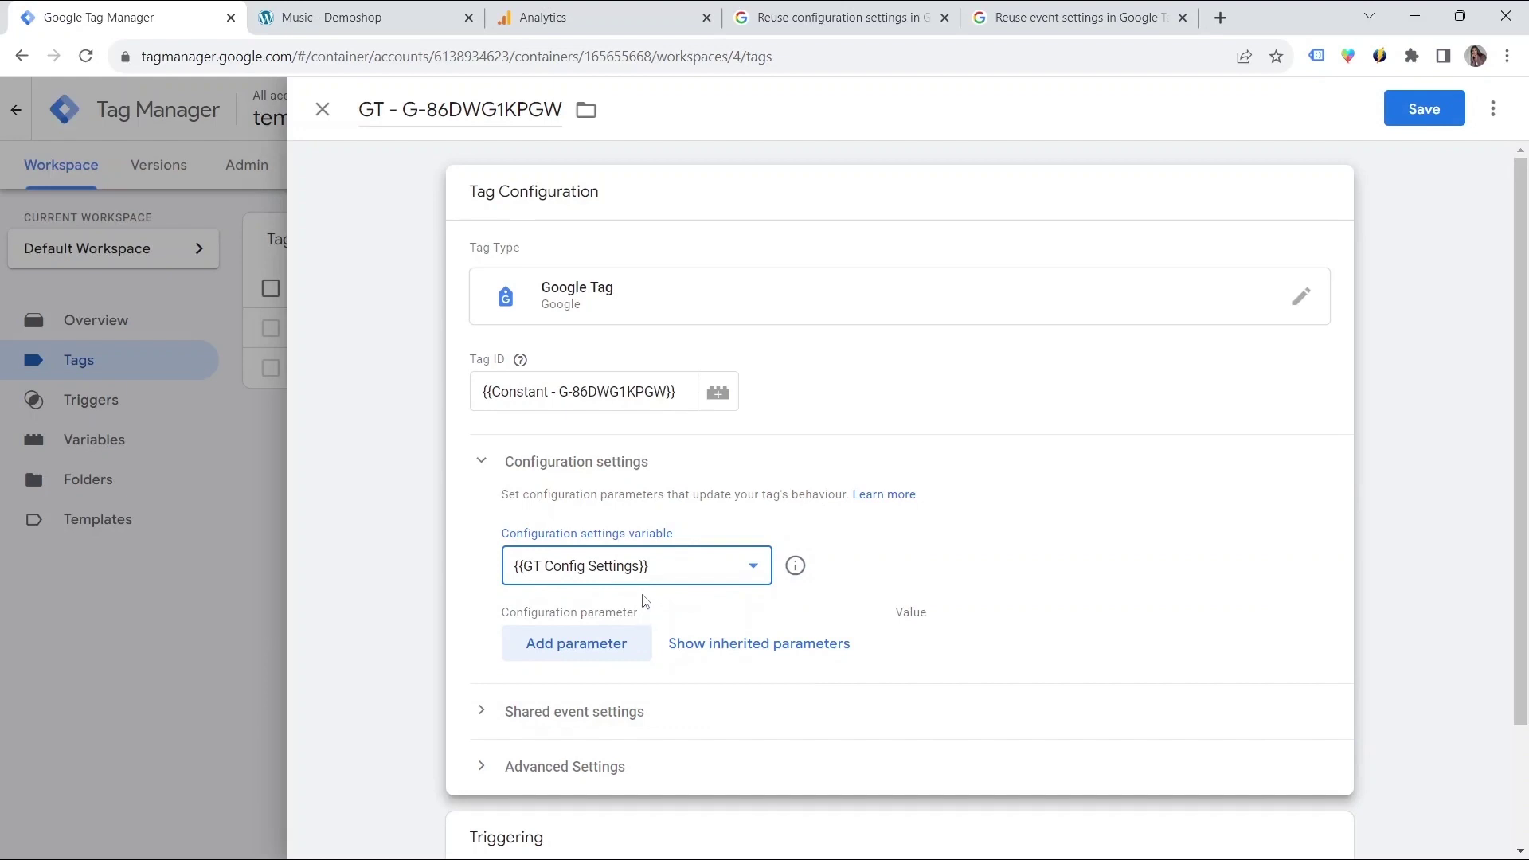
pyautogui.click(728, 642)
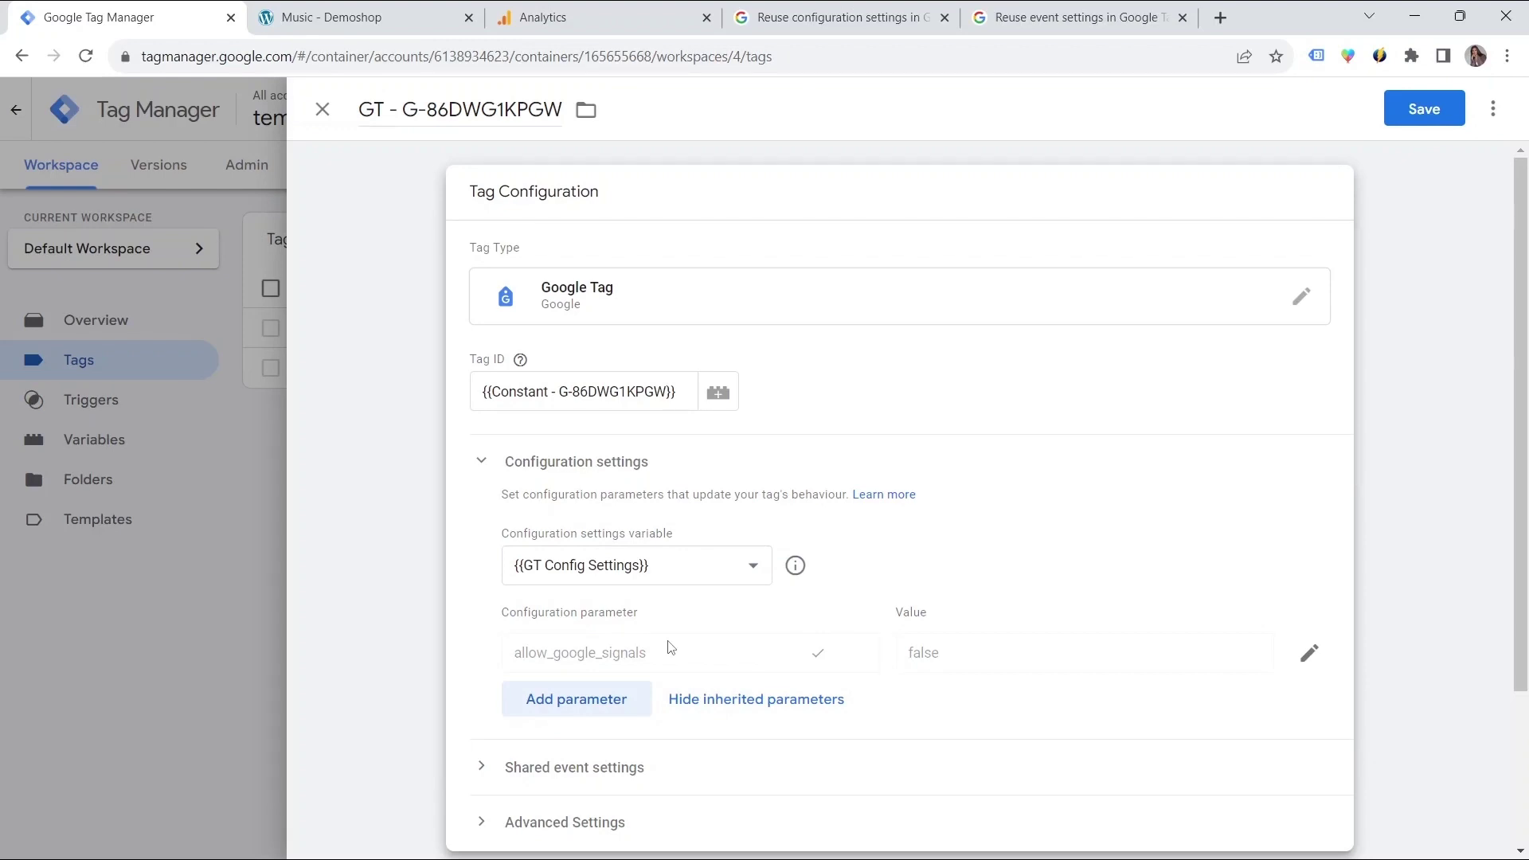
# Discard the GT - G-86DWG1KPGW changes and reopen the GA4 - G-SPPBV7L438 tag
pyautogui.click(324, 109)
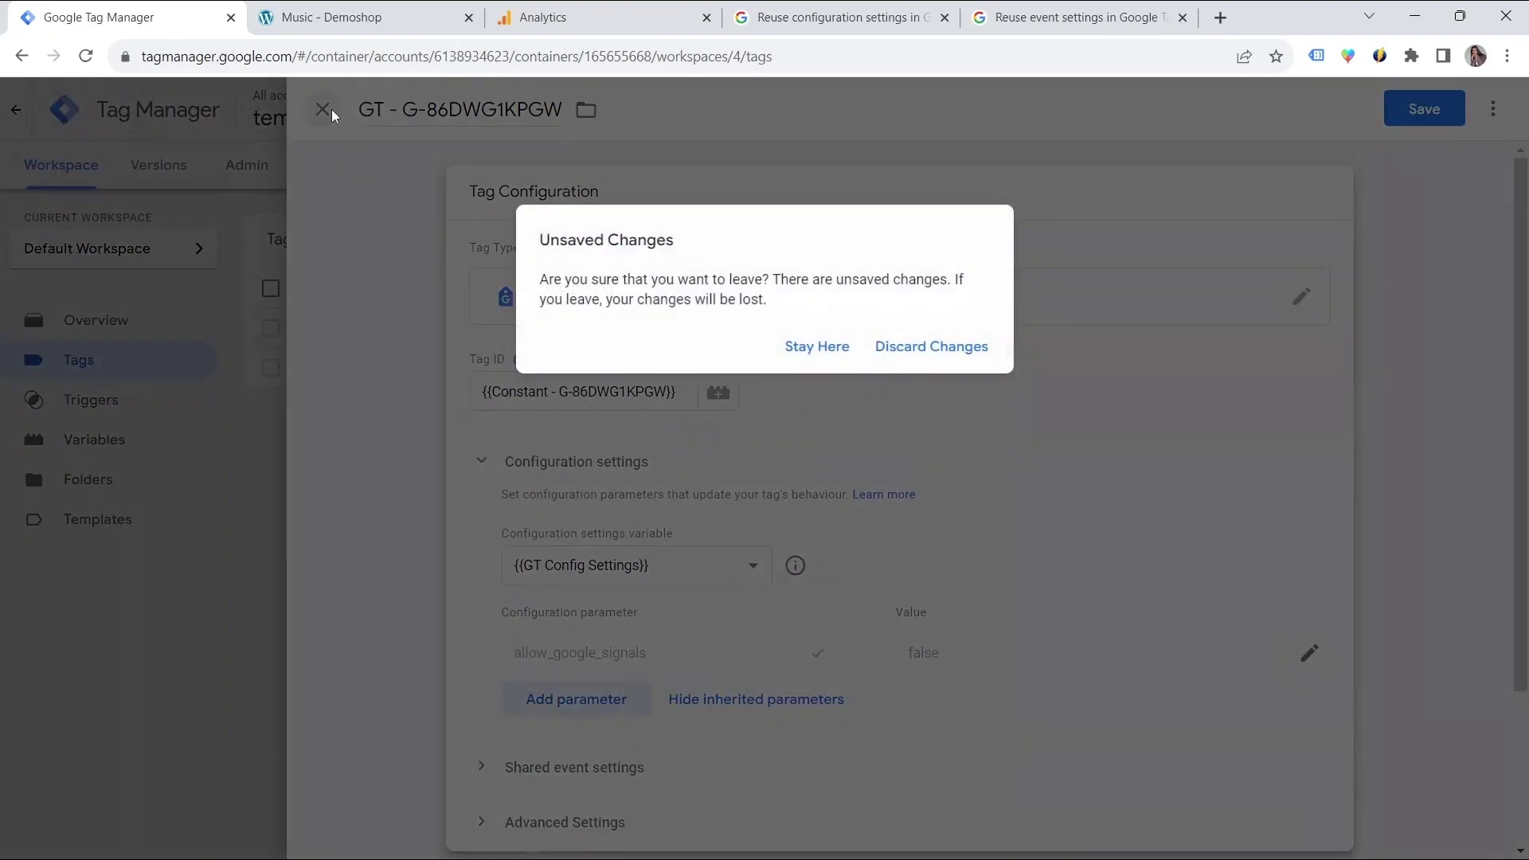
pyautogui.click(931, 347)
pyautogui.click(370, 328)
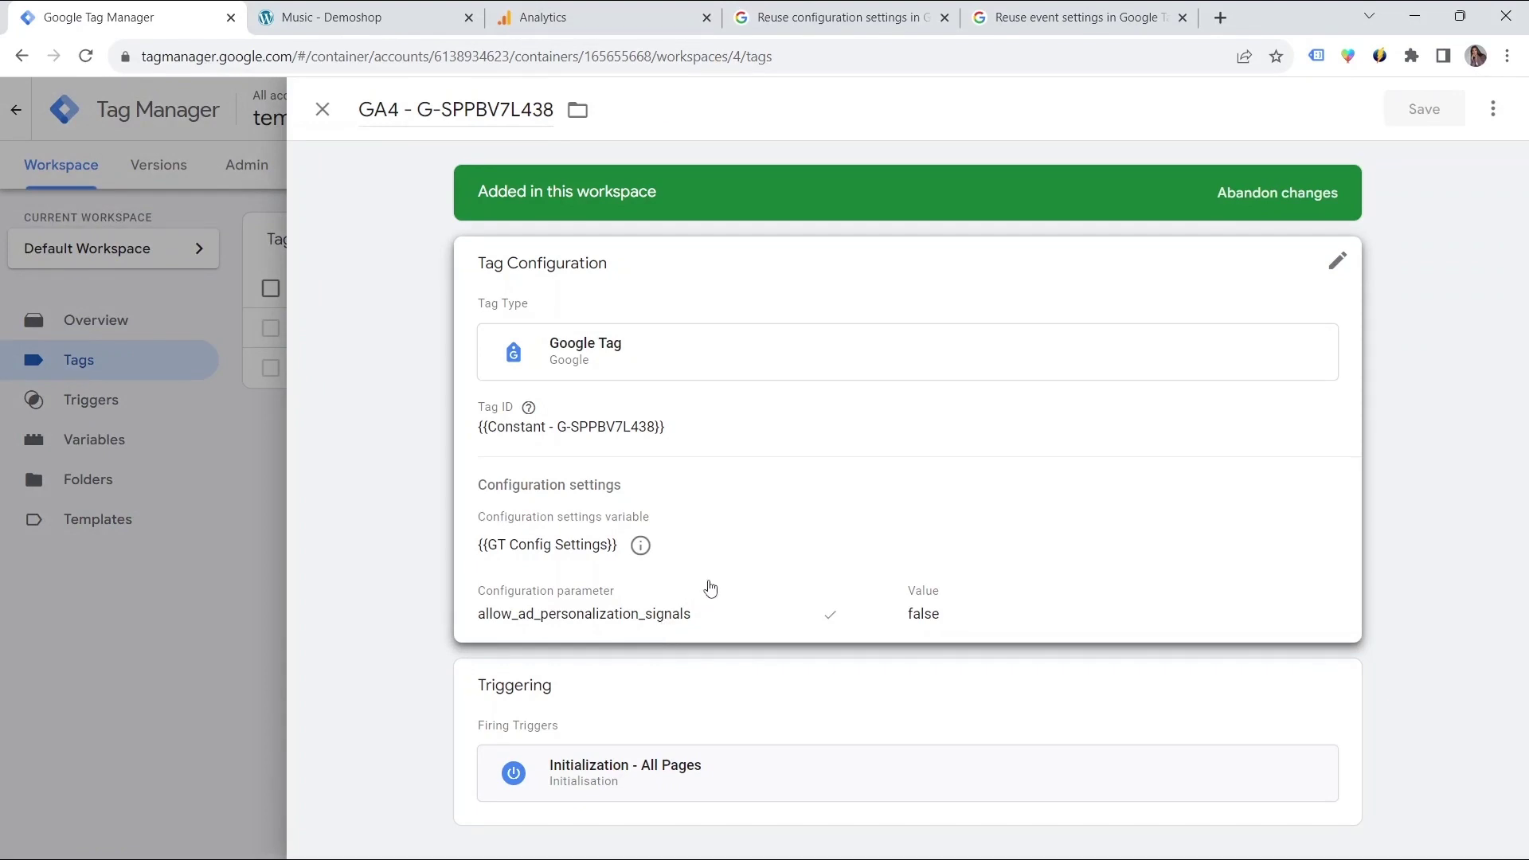
# Open the GA4 - G-SPPBV7L438 tag configuration and expand its Shared event settings
pyautogui.click(710, 586)
pyautogui.scroll(-2, 709, 574)
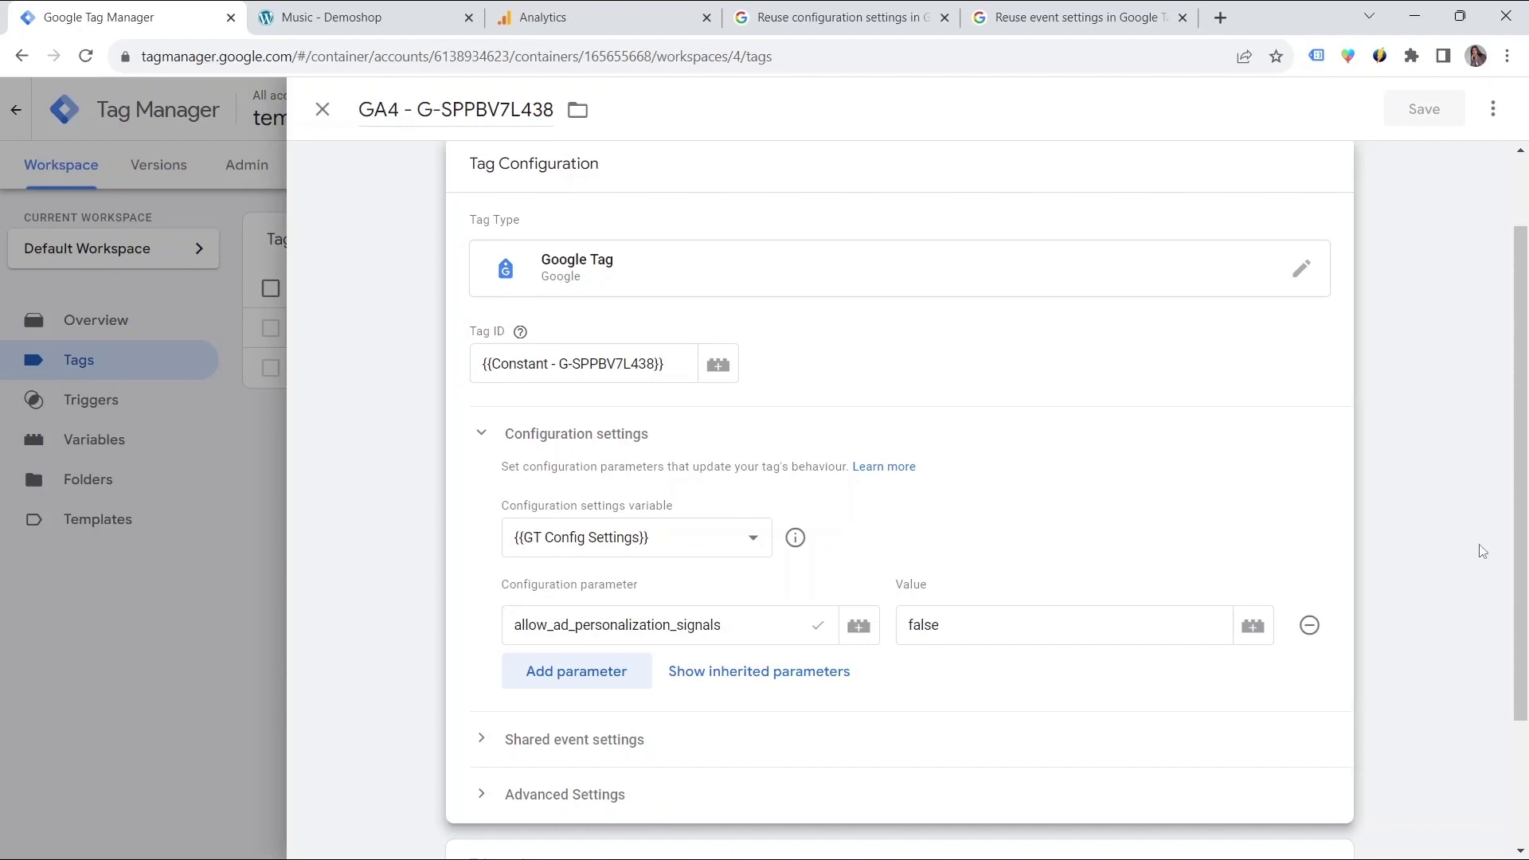
pyautogui.click(586, 738)
pyautogui.scroll(-3, 581, 693)
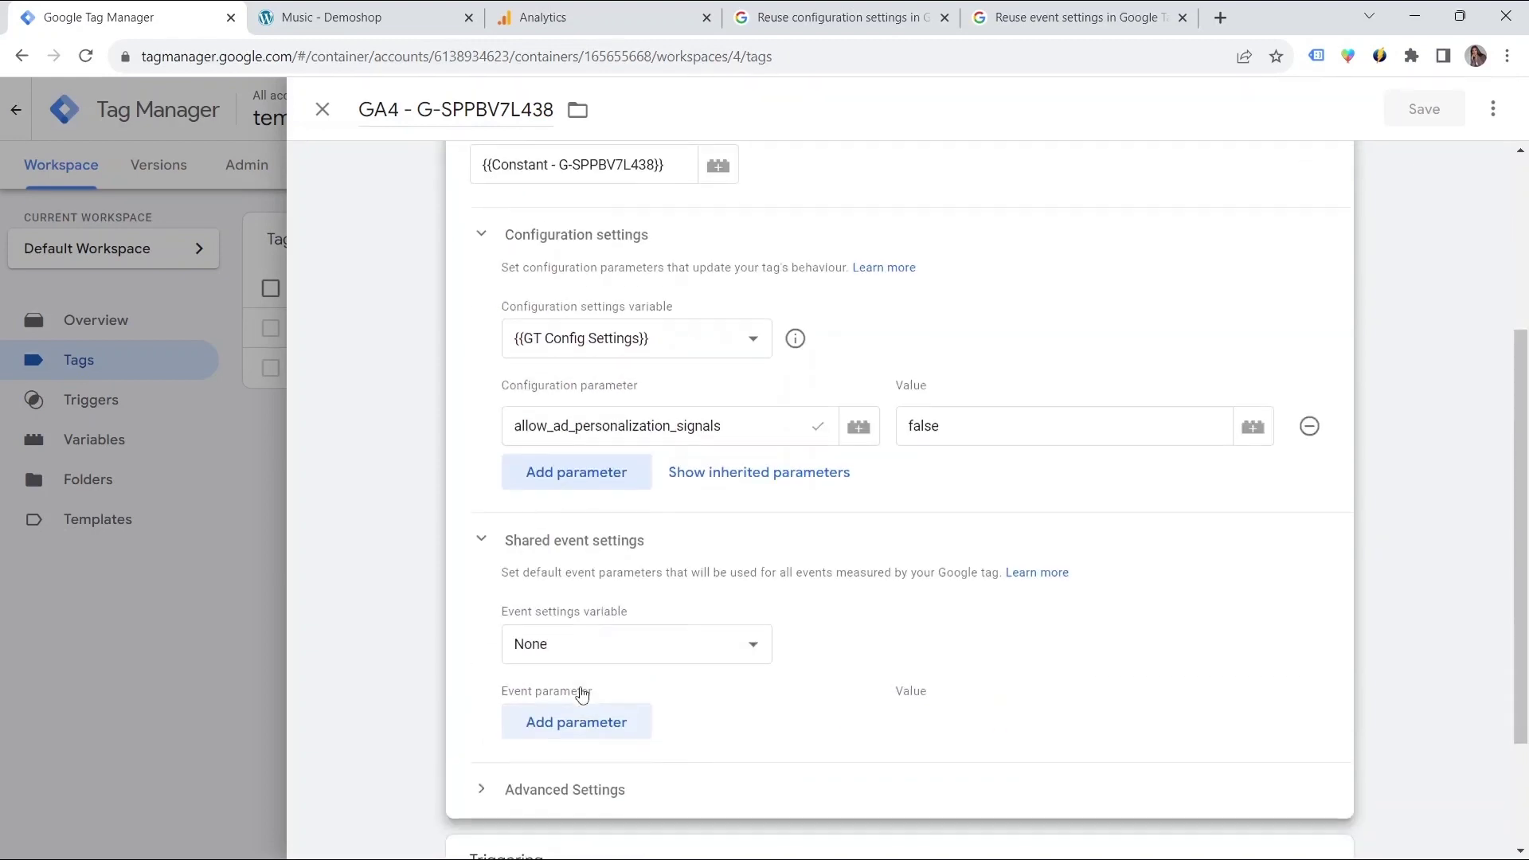
pyautogui.scroll(-3, 582, 646)
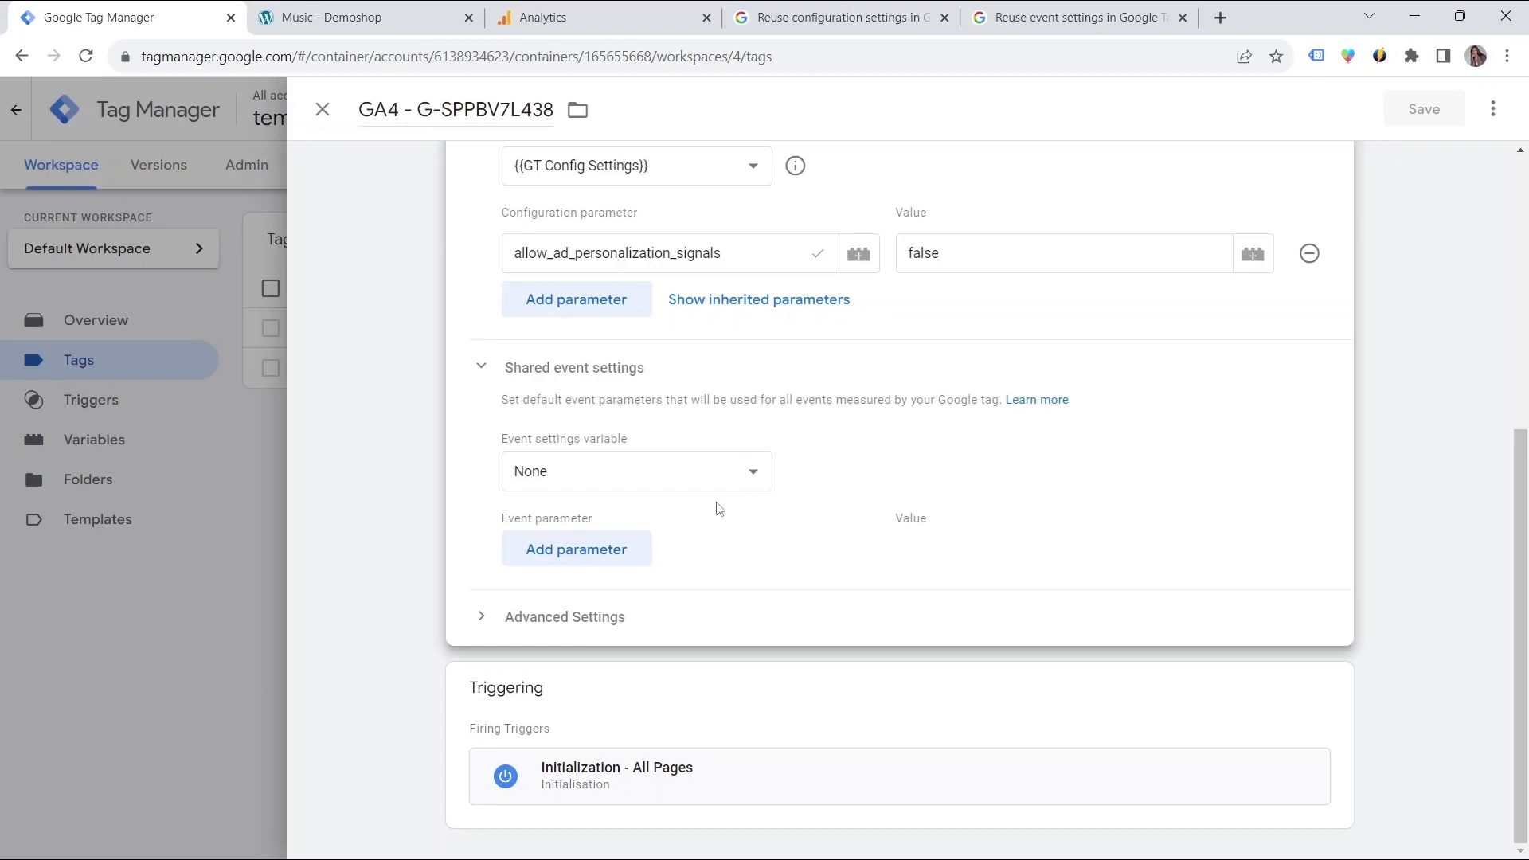
# Create a 'GT Event Settings' variable with currency = USD, attach it, and save both
pyautogui.click(719, 472)
pyautogui.click(672, 538)
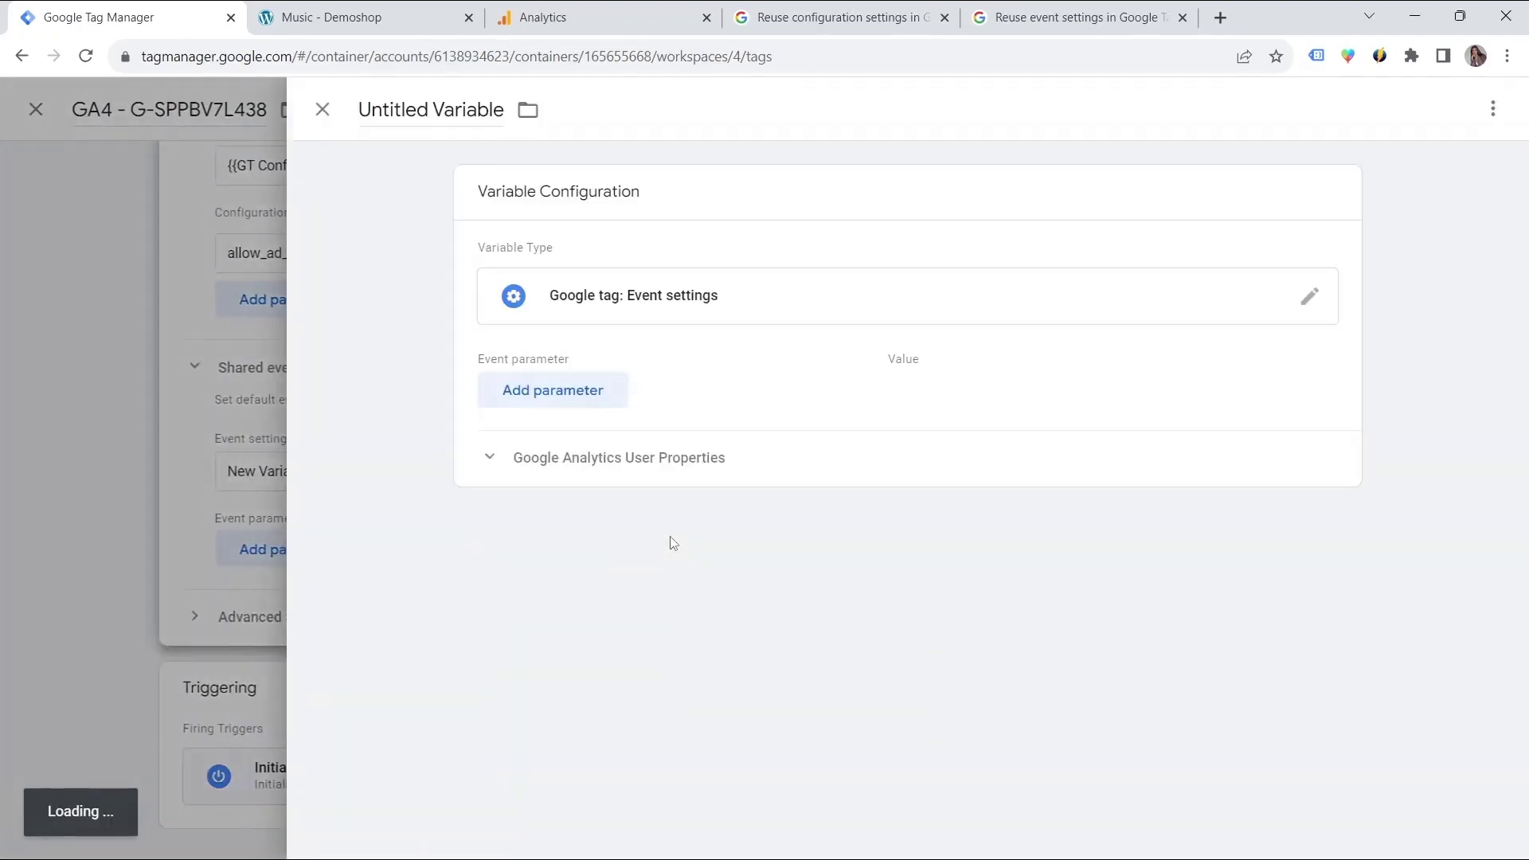
pyautogui.click(554, 390)
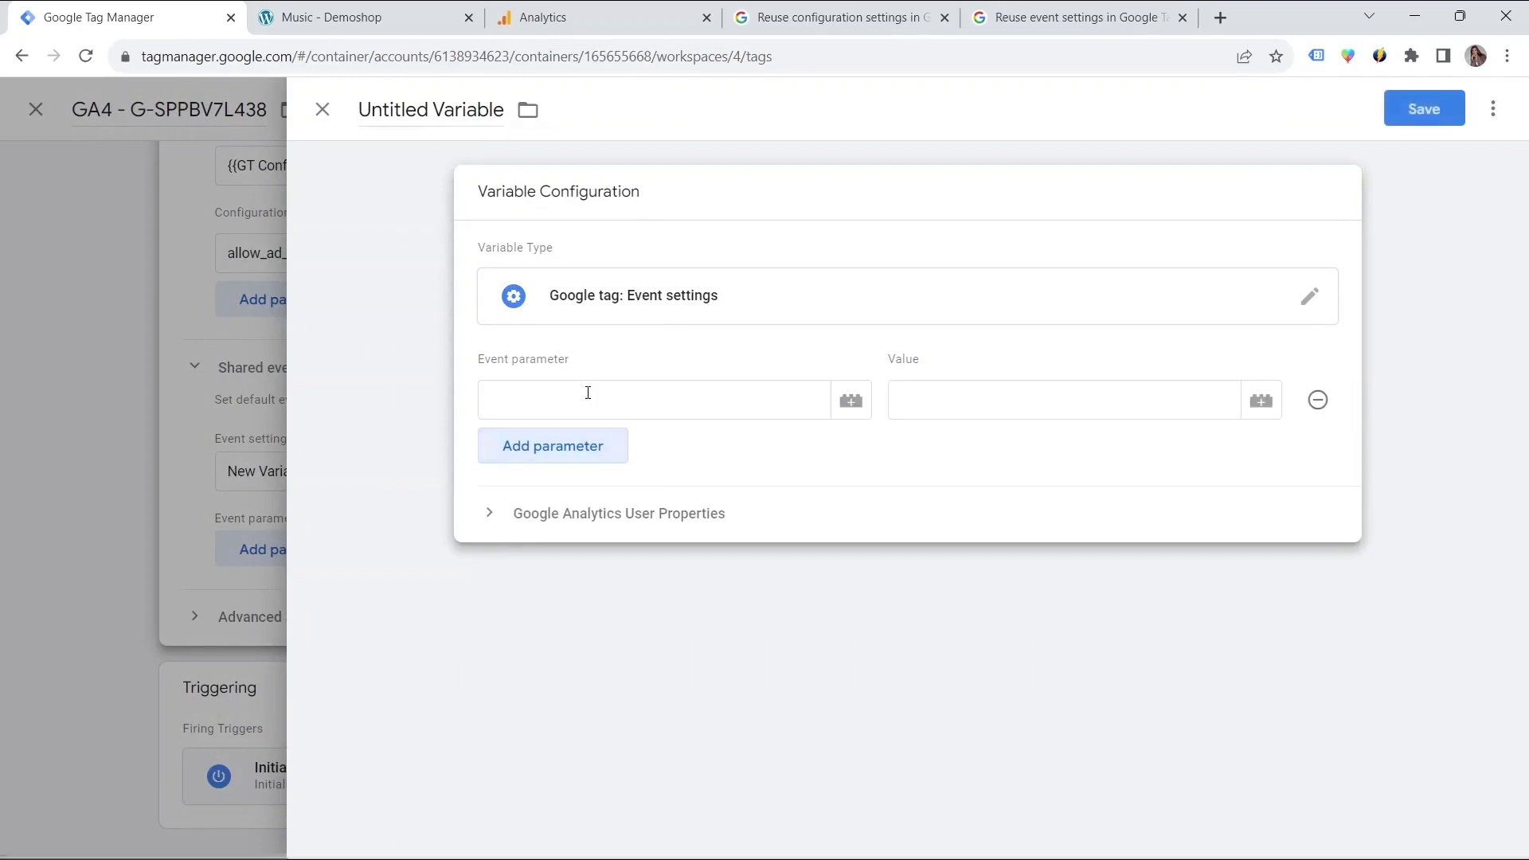
pyautogui.click(581, 389)
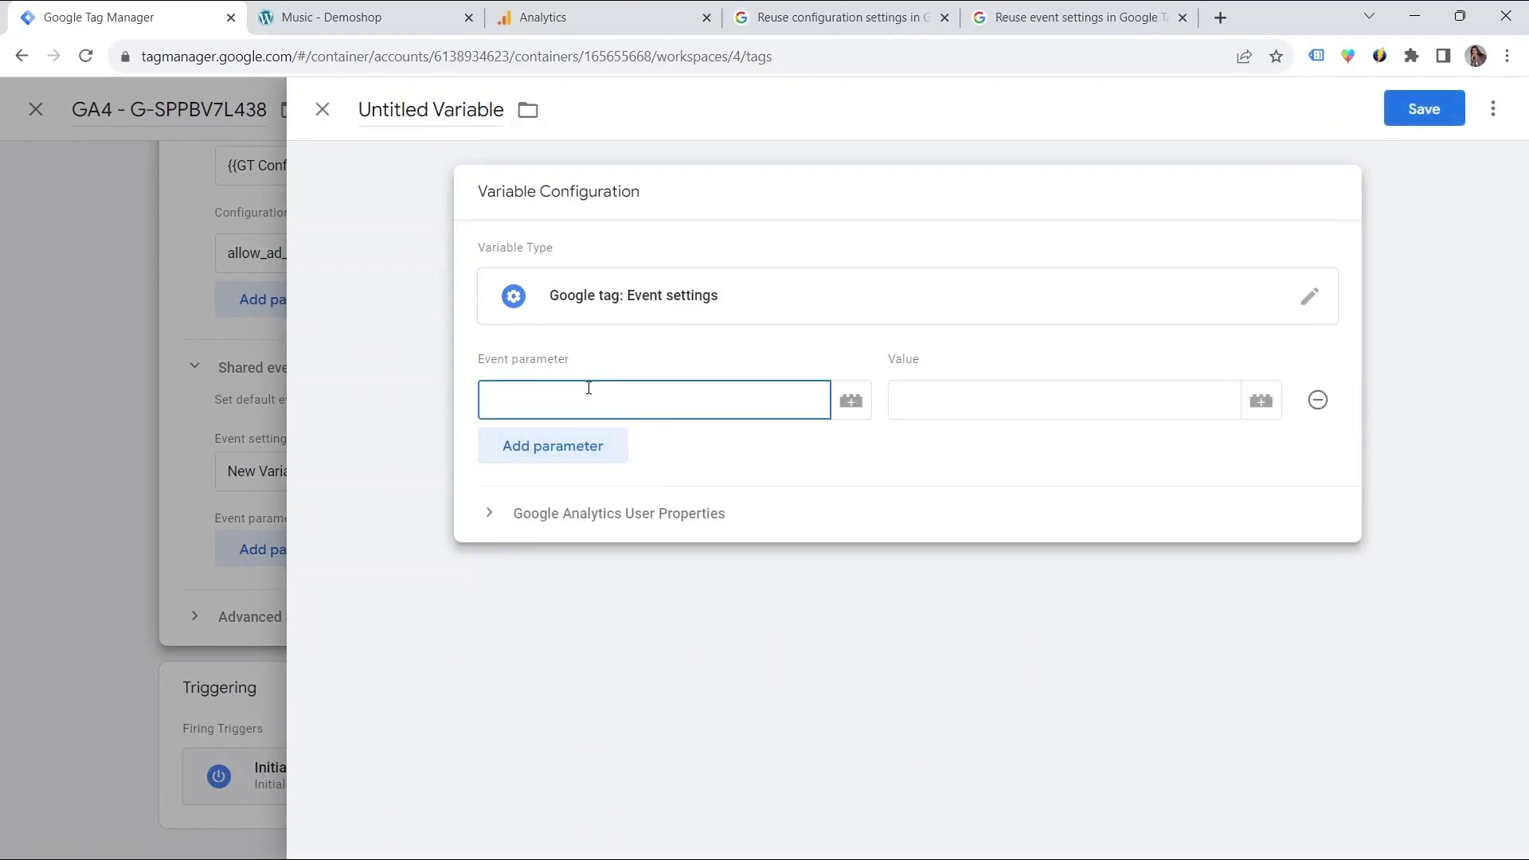
pyautogui.write('currency')
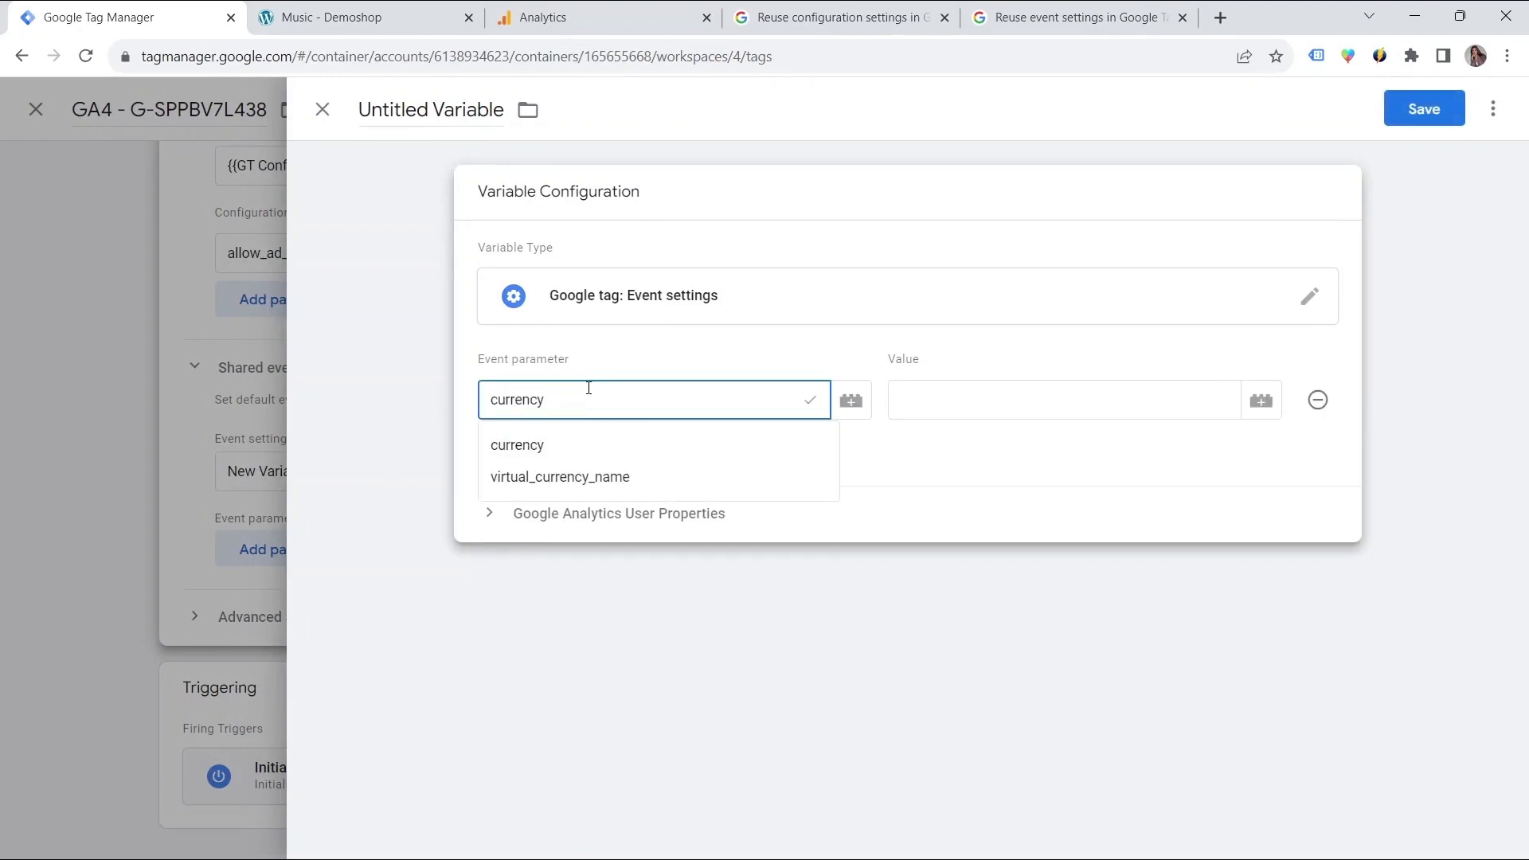
pyautogui.click(517, 445)
pyautogui.click(956, 397)
pyautogui.write('UA')
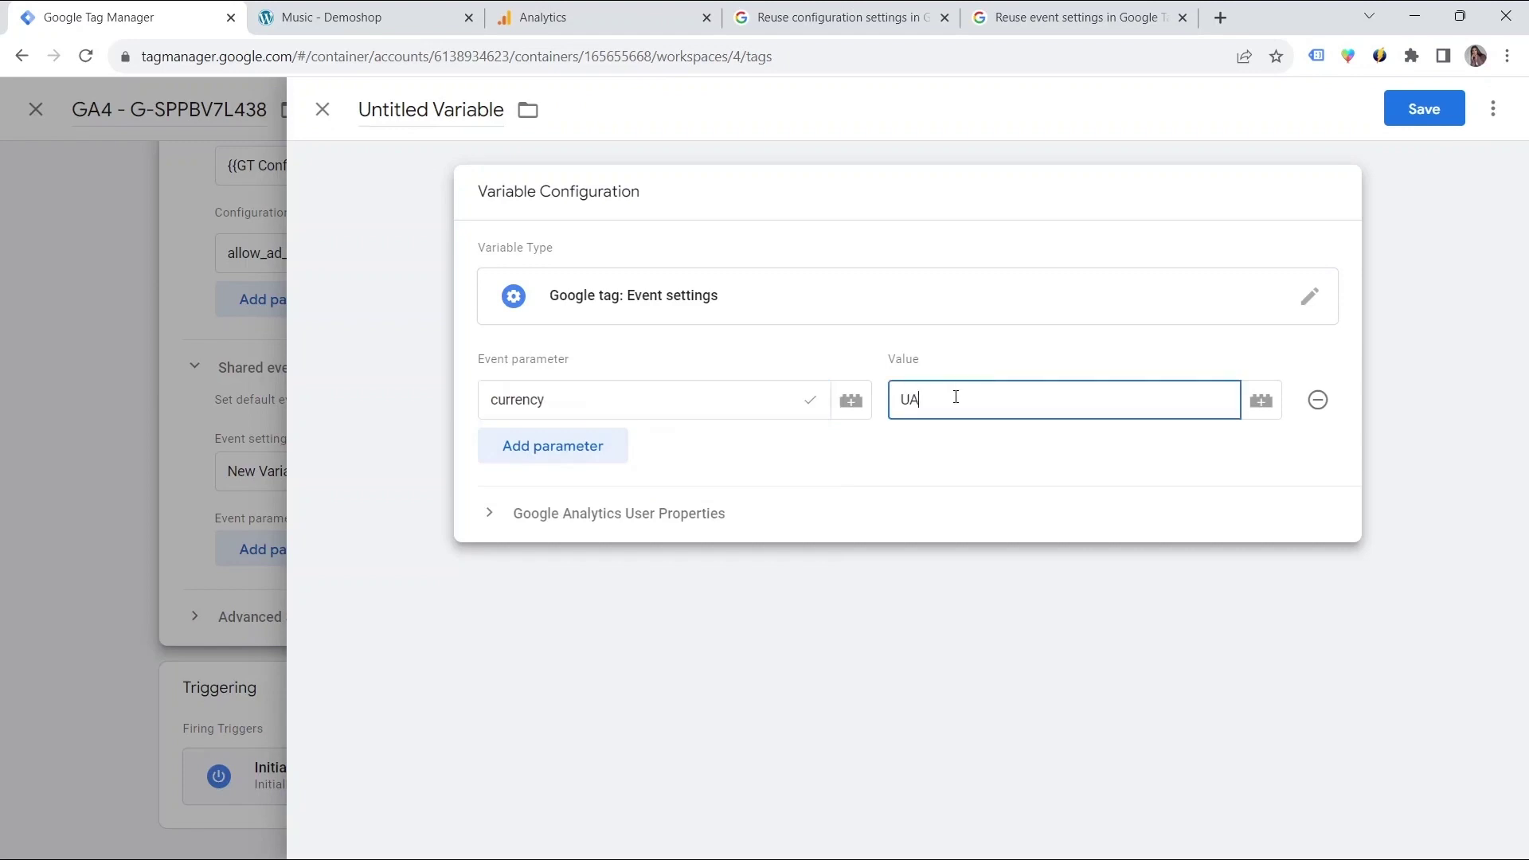
pyautogui.press('BackSpace')
pyautogui.write('SD')
pyautogui.click(404, 109)
pyautogui.write('GT Even')
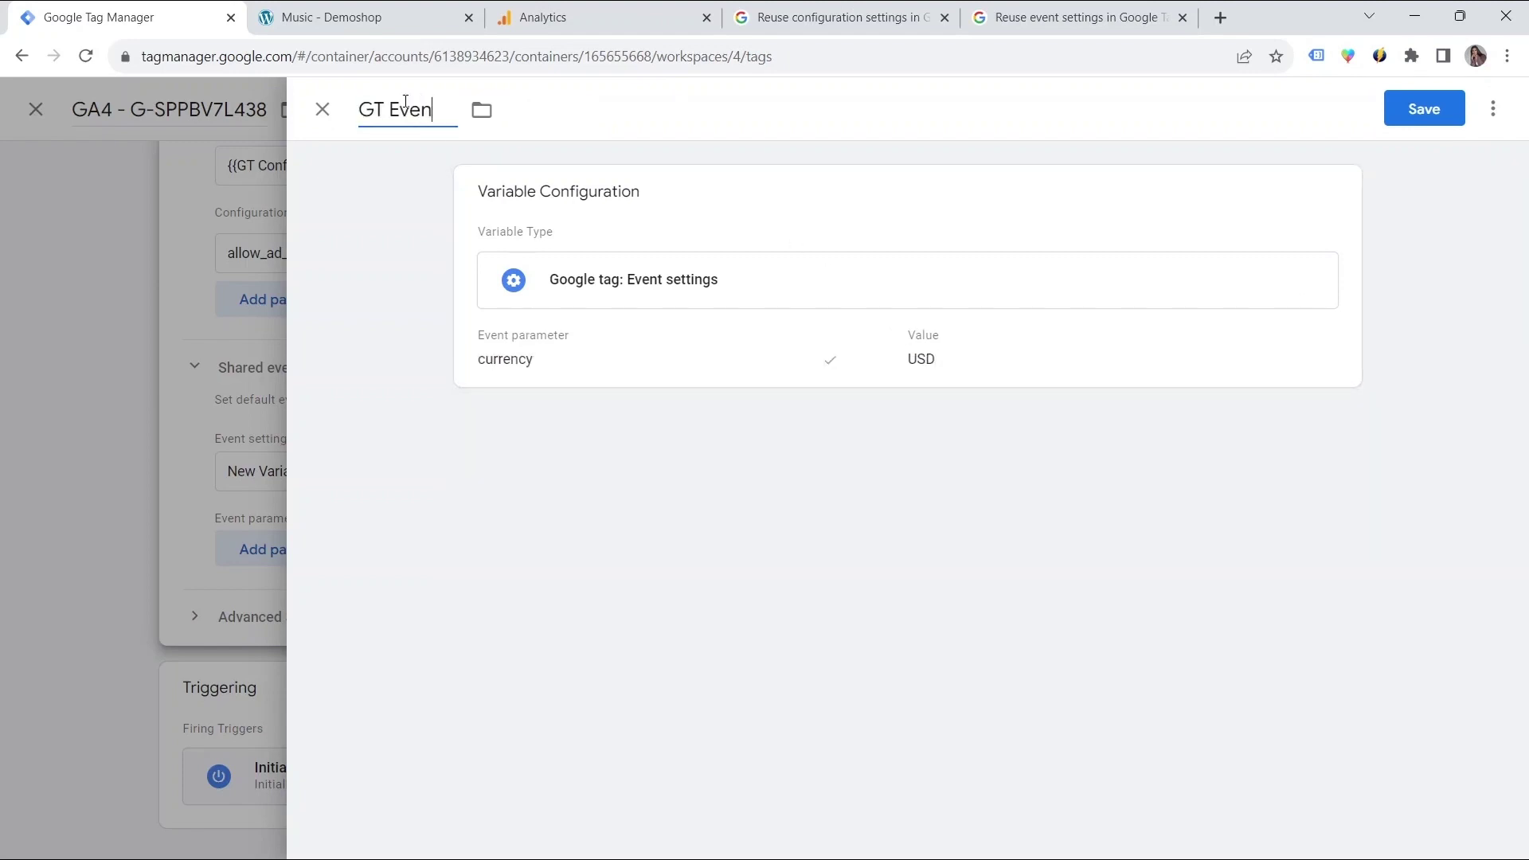
pyautogui.write('t Settings')
pyautogui.click(1424, 109)
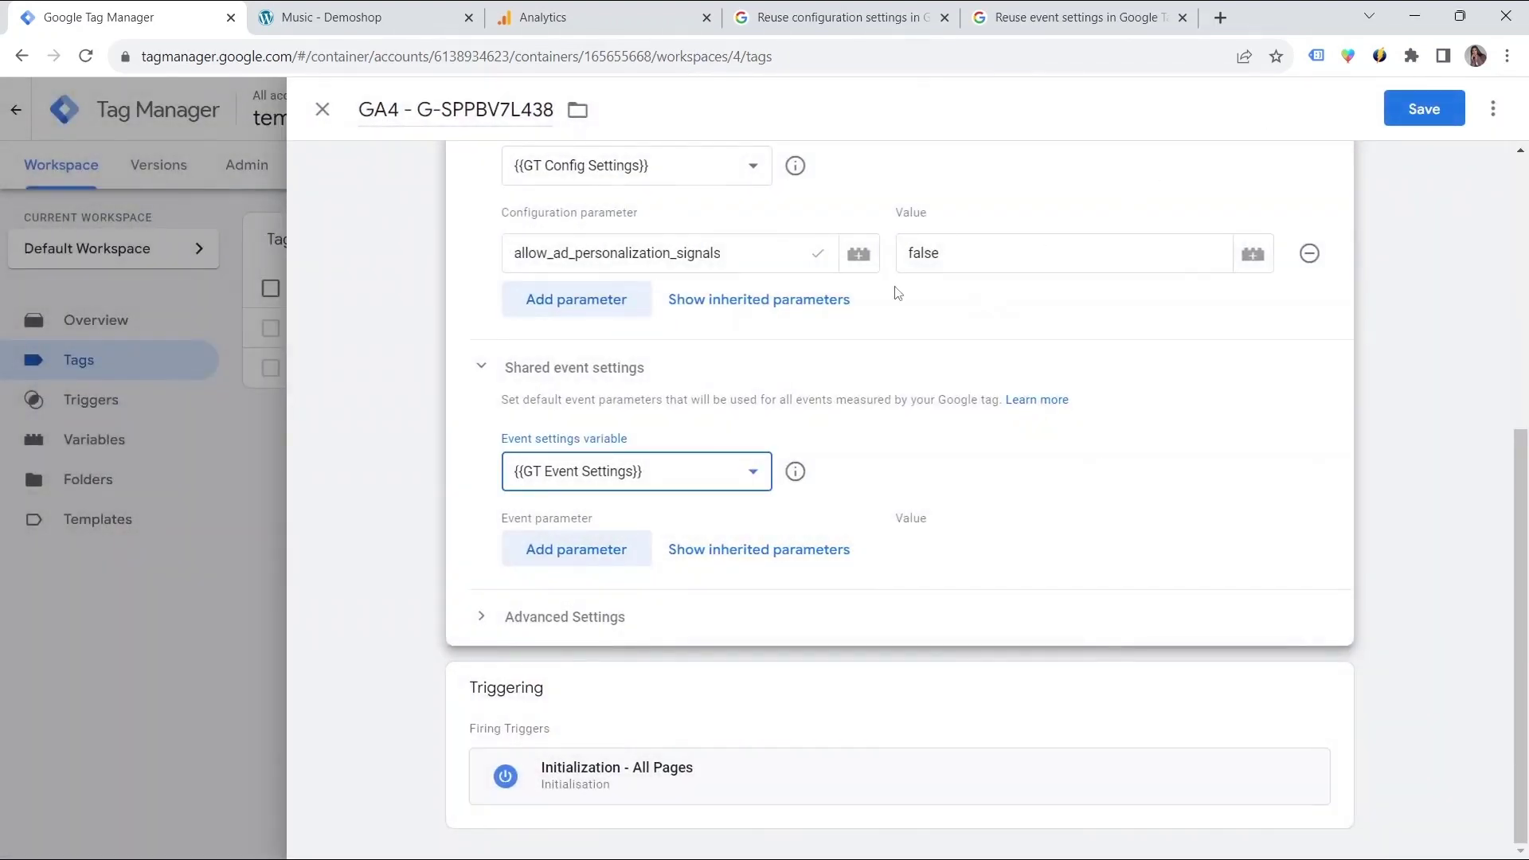
pyautogui.scroll(6, 842, 420)
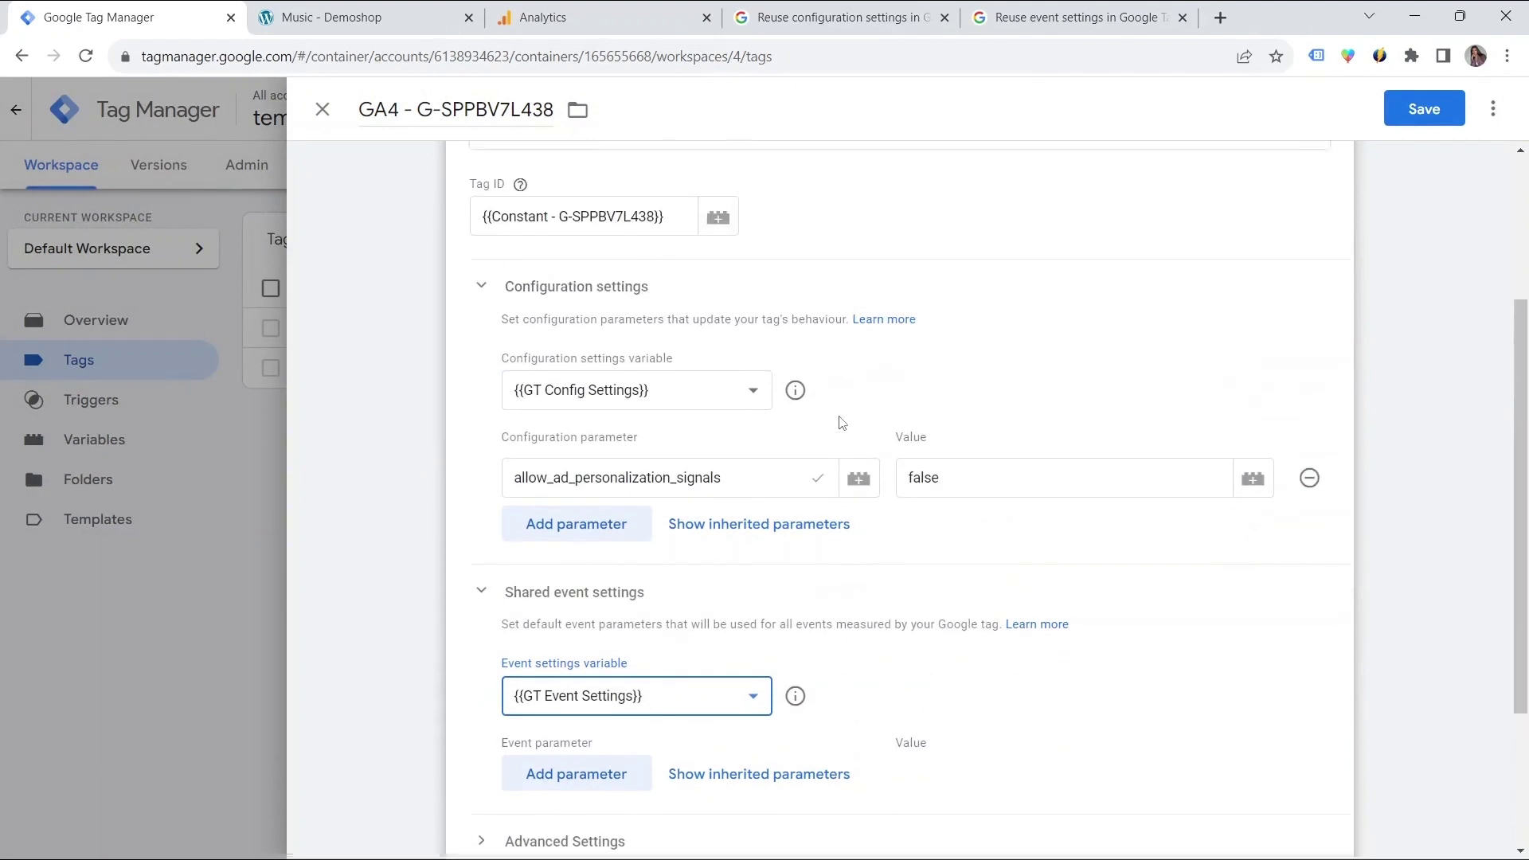
pyautogui.scroll(4, 842, 421)
pyautogui.click(1424, 108)
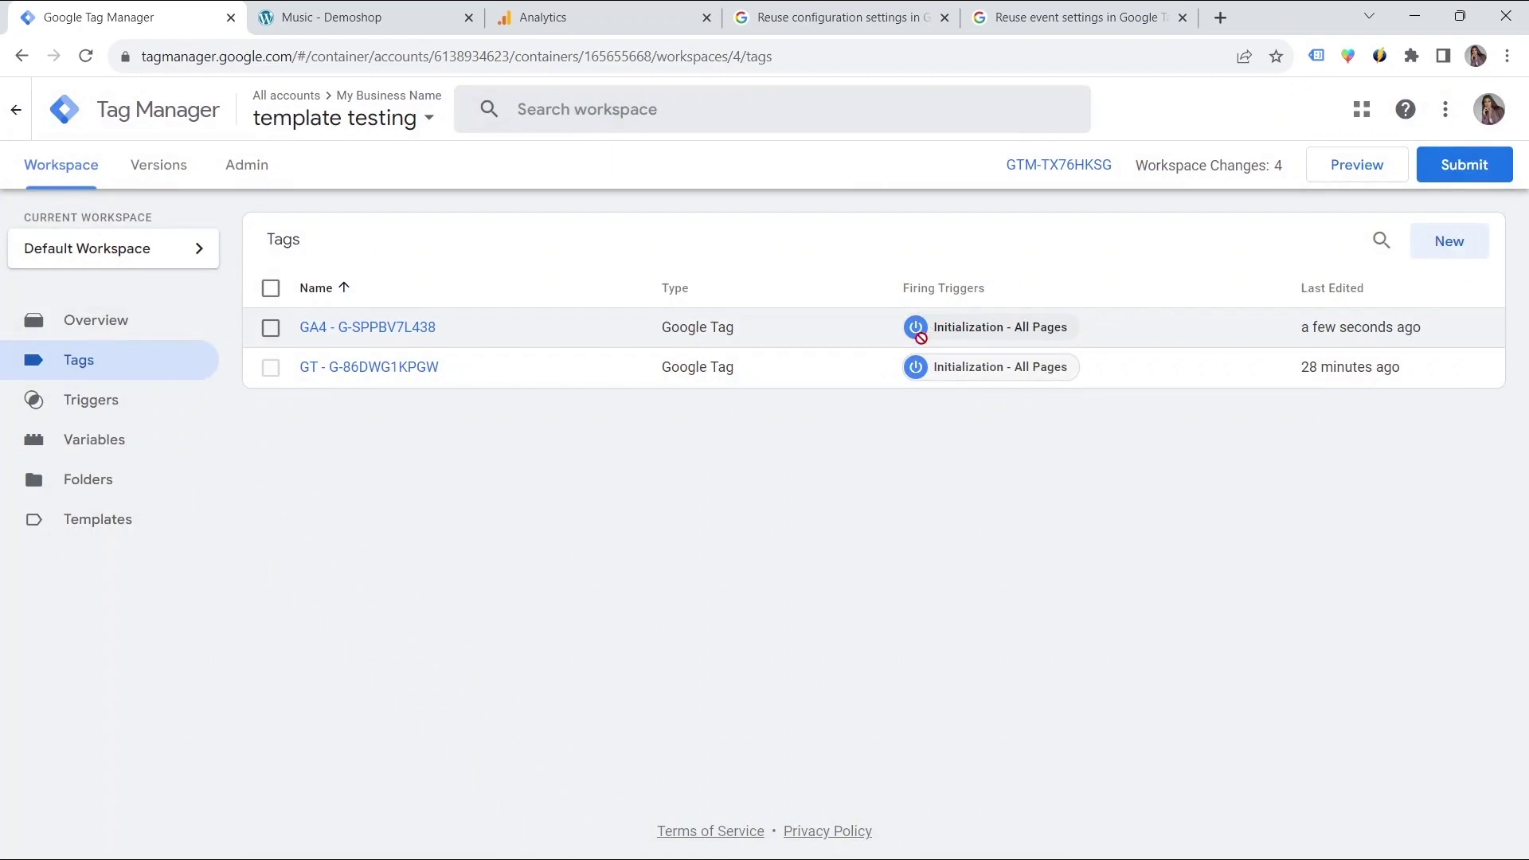
# Start a GA4 Event tag using {{Constant - G-SPPBV7L438}} with event name sign_up
pyautogui.click(1448, 240)
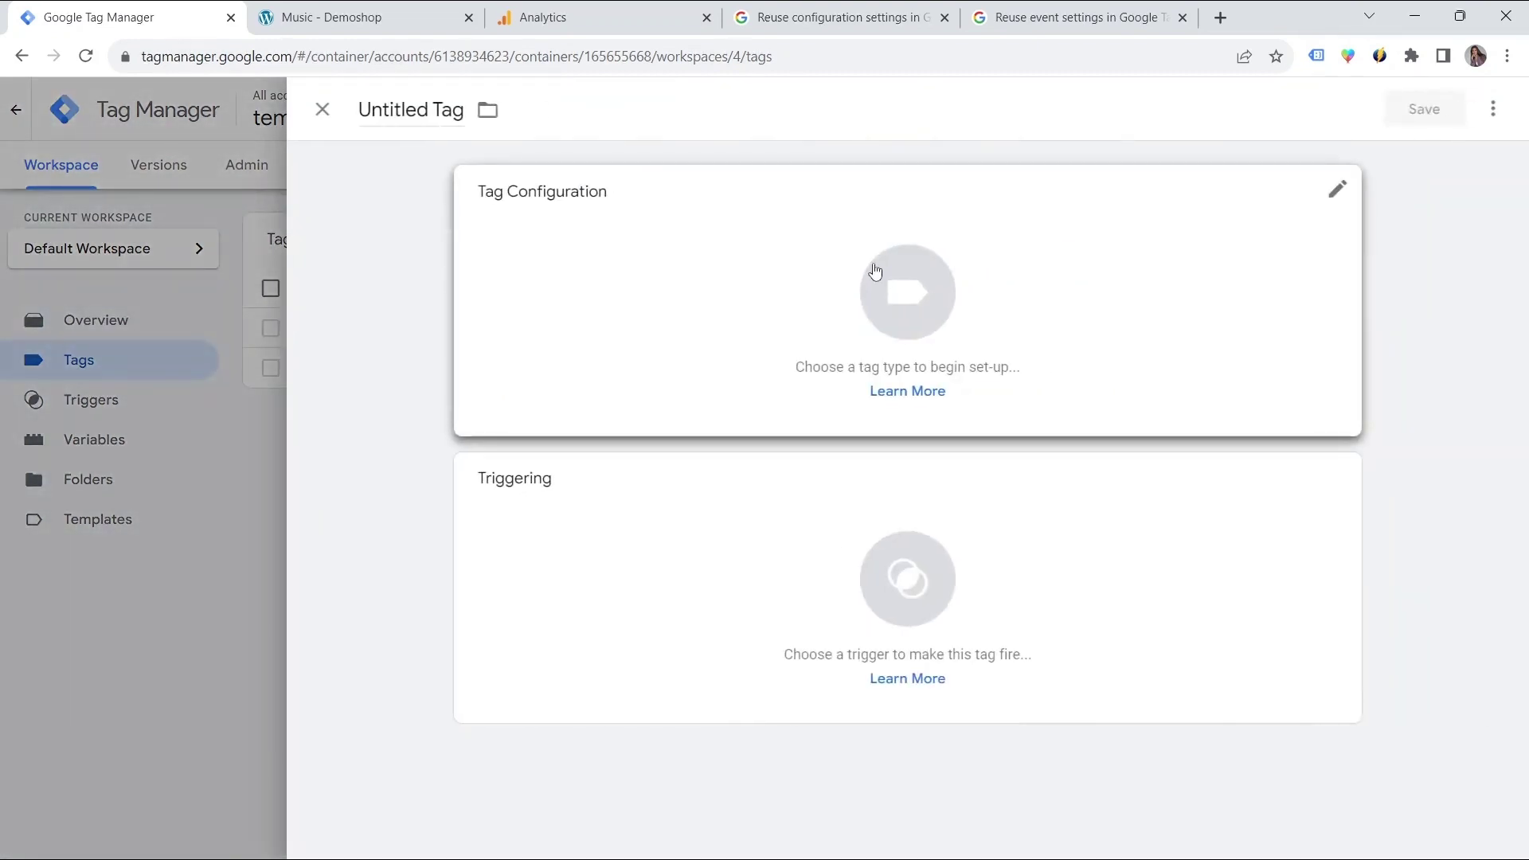
pyautogui.click(901, 285)
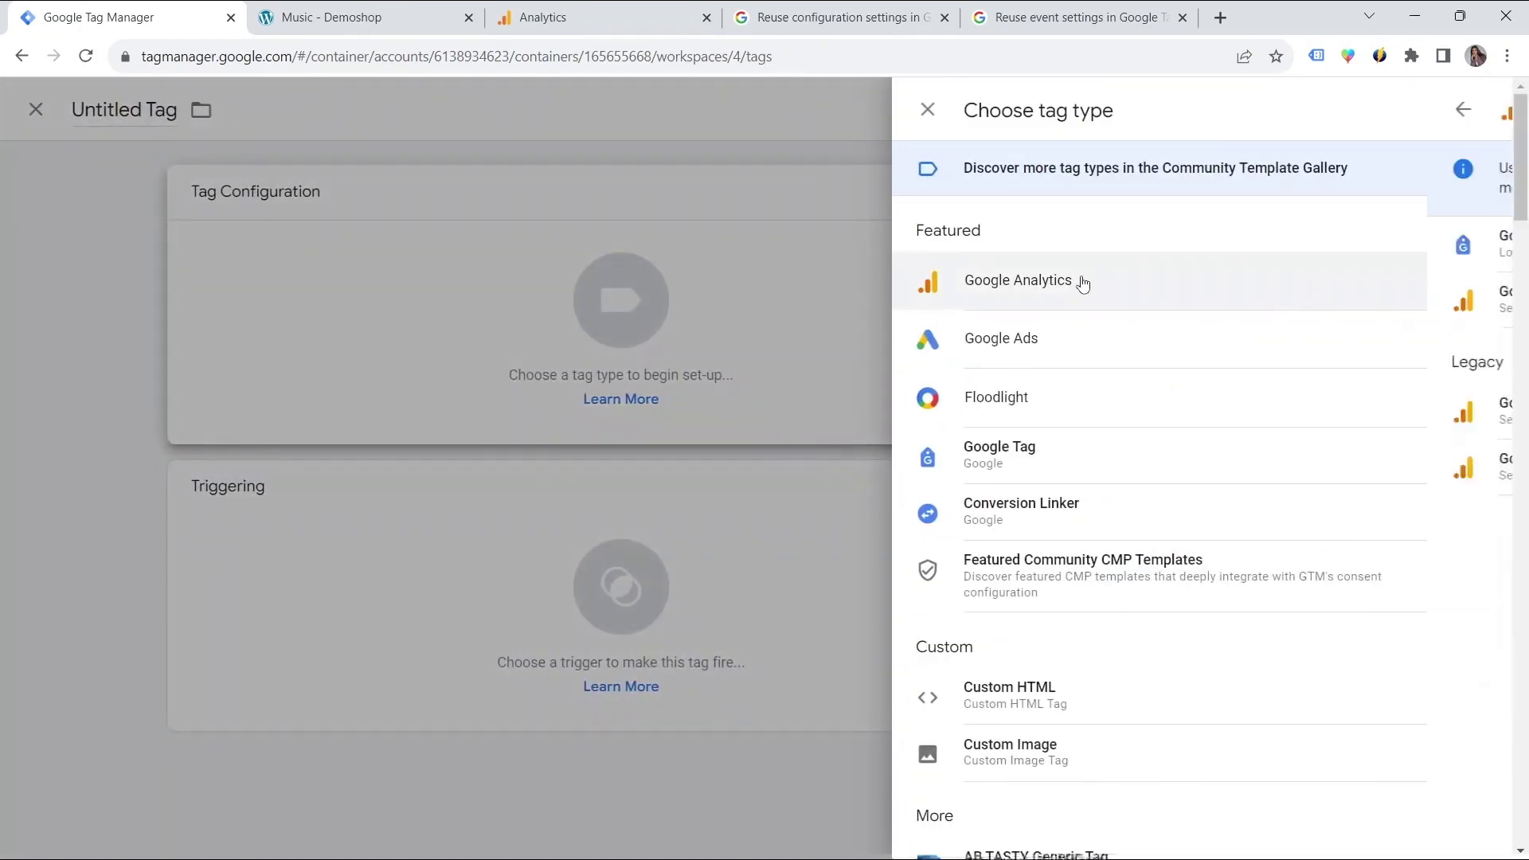
pyautogui.click(1081, 283)
pyautogui.click(1062, 293)
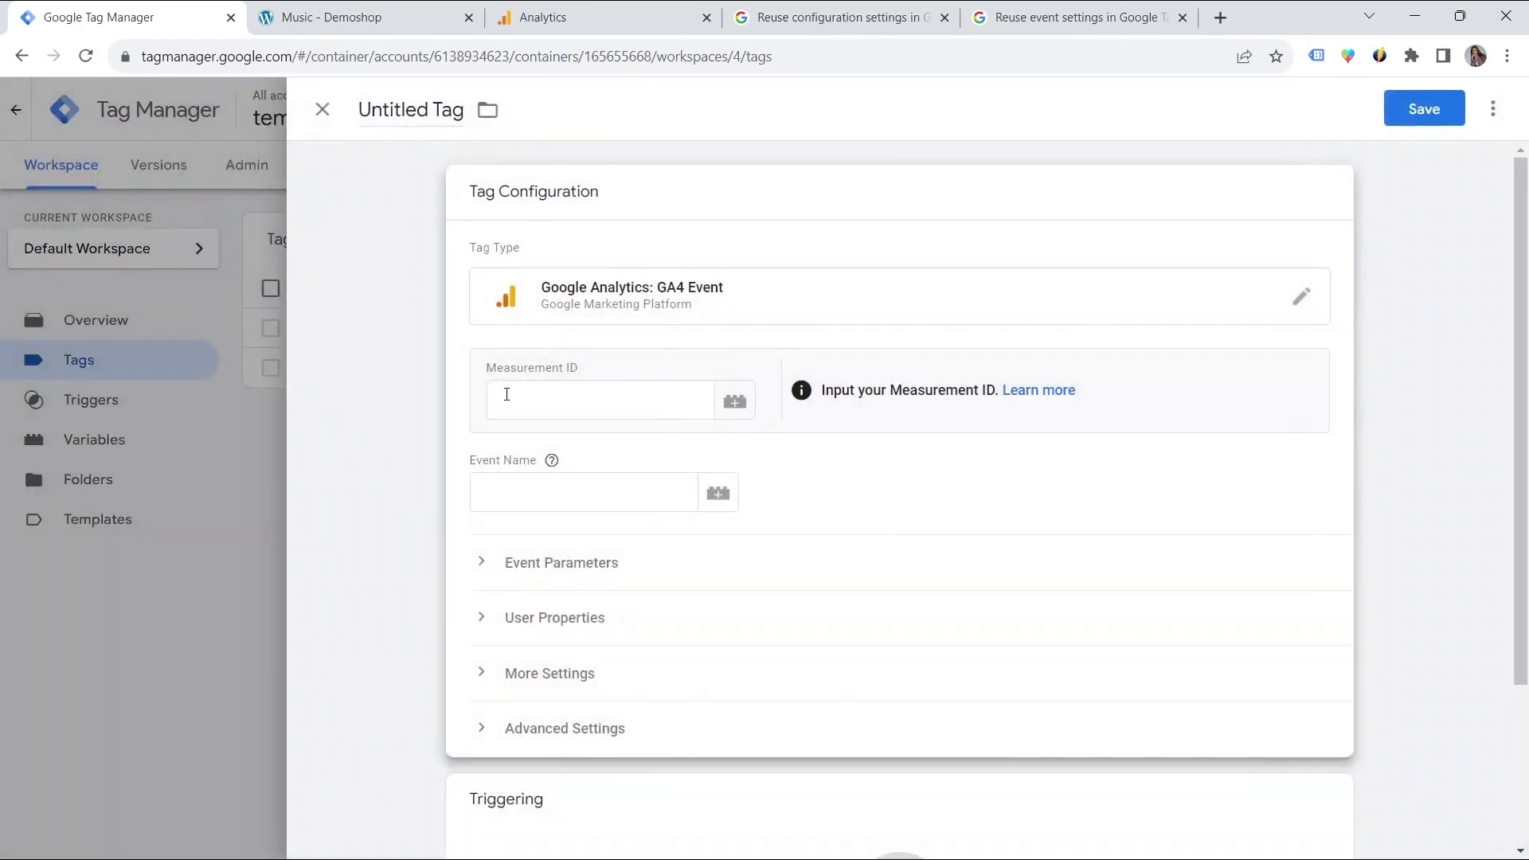
pyautogui.click(734, 403)
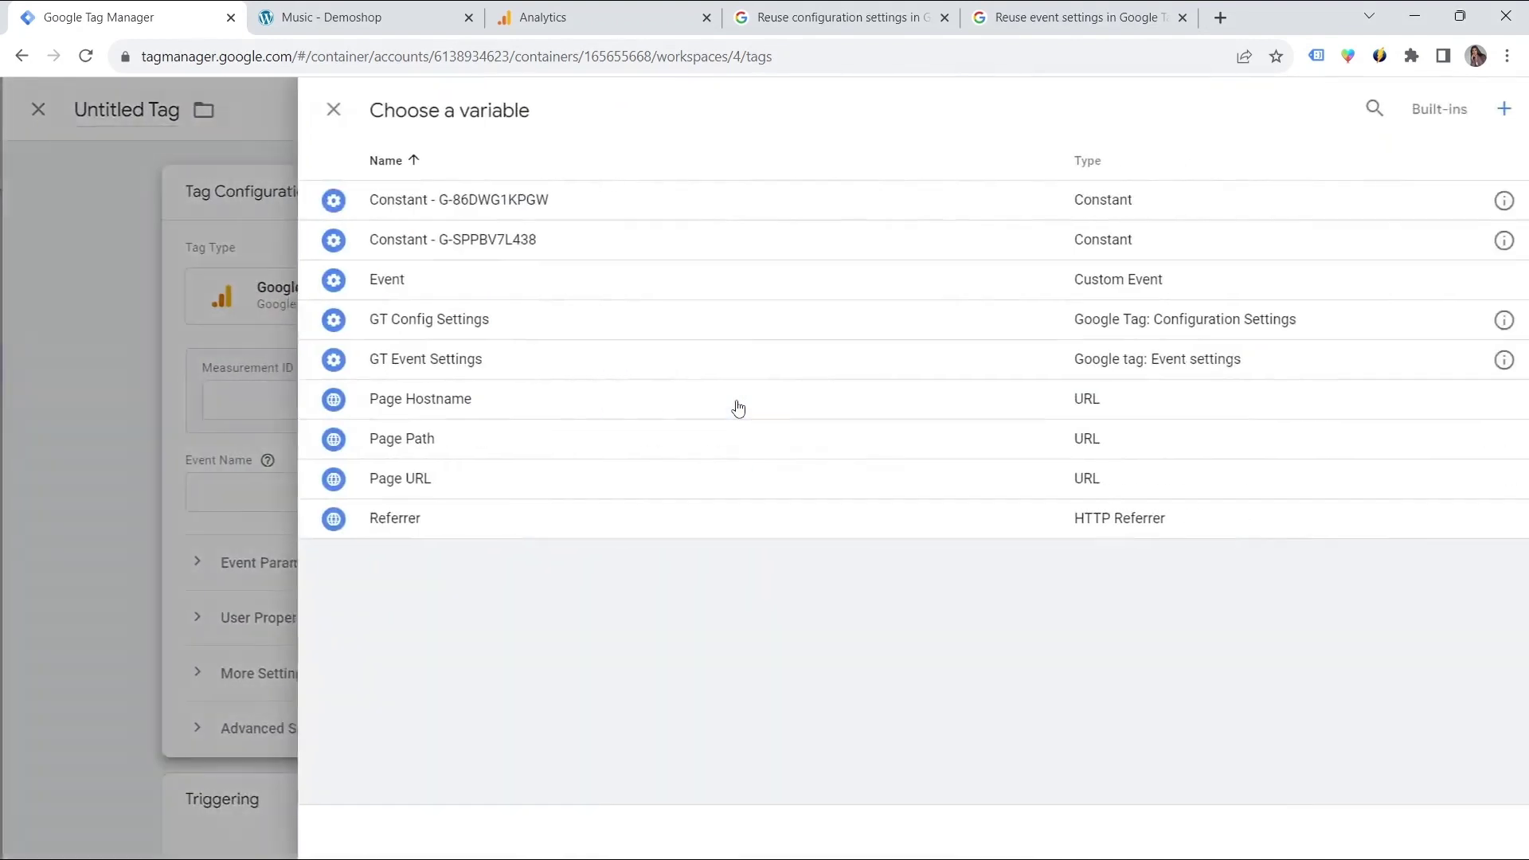
pyautogui.click(535, 249)
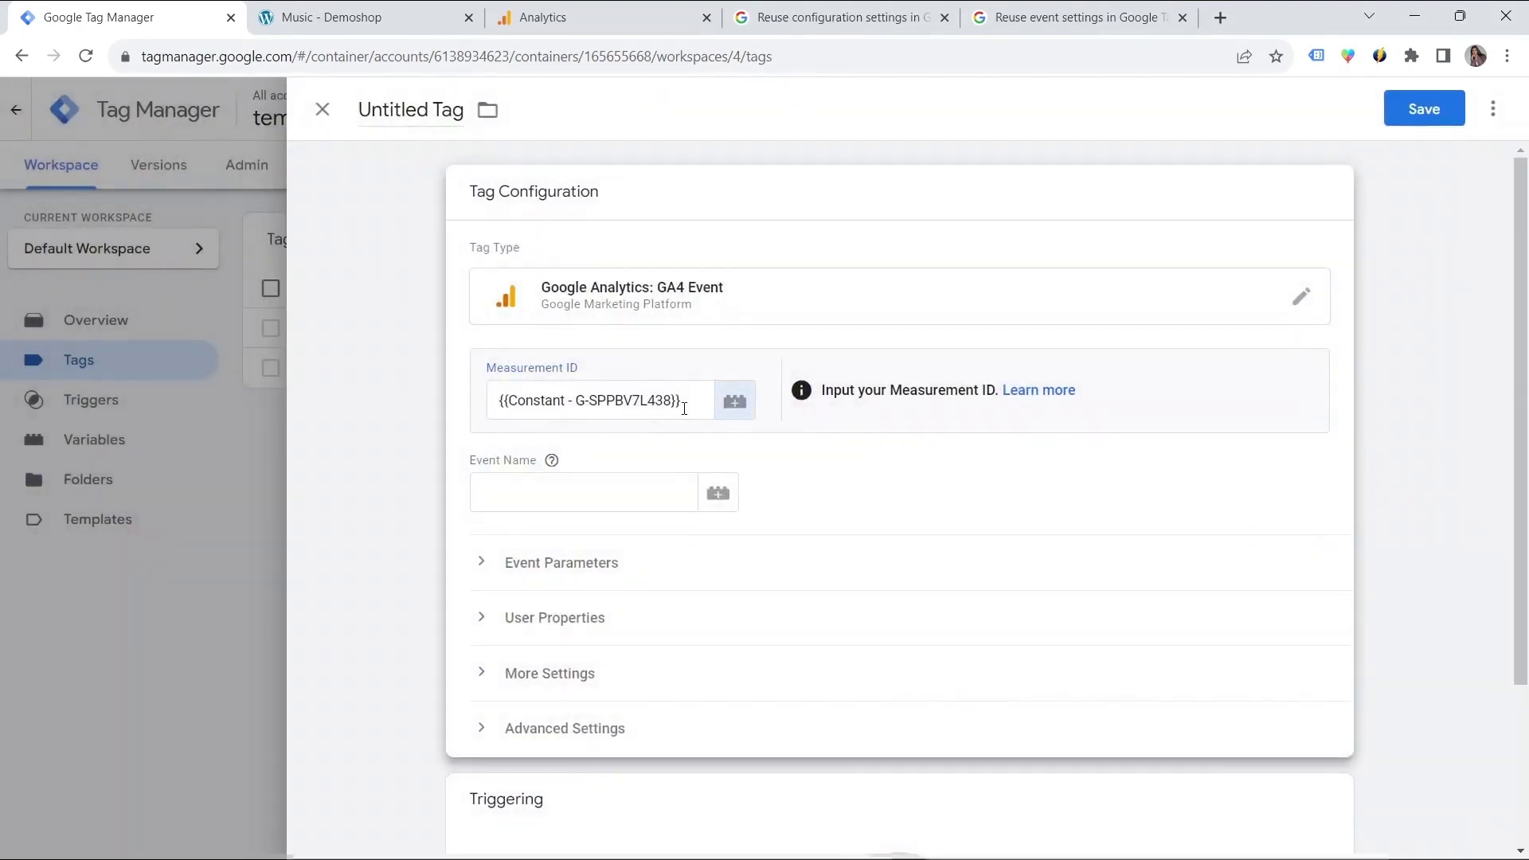
pyautogui.moveTo(680, 401); pyautogui.dragTo(494, 408)
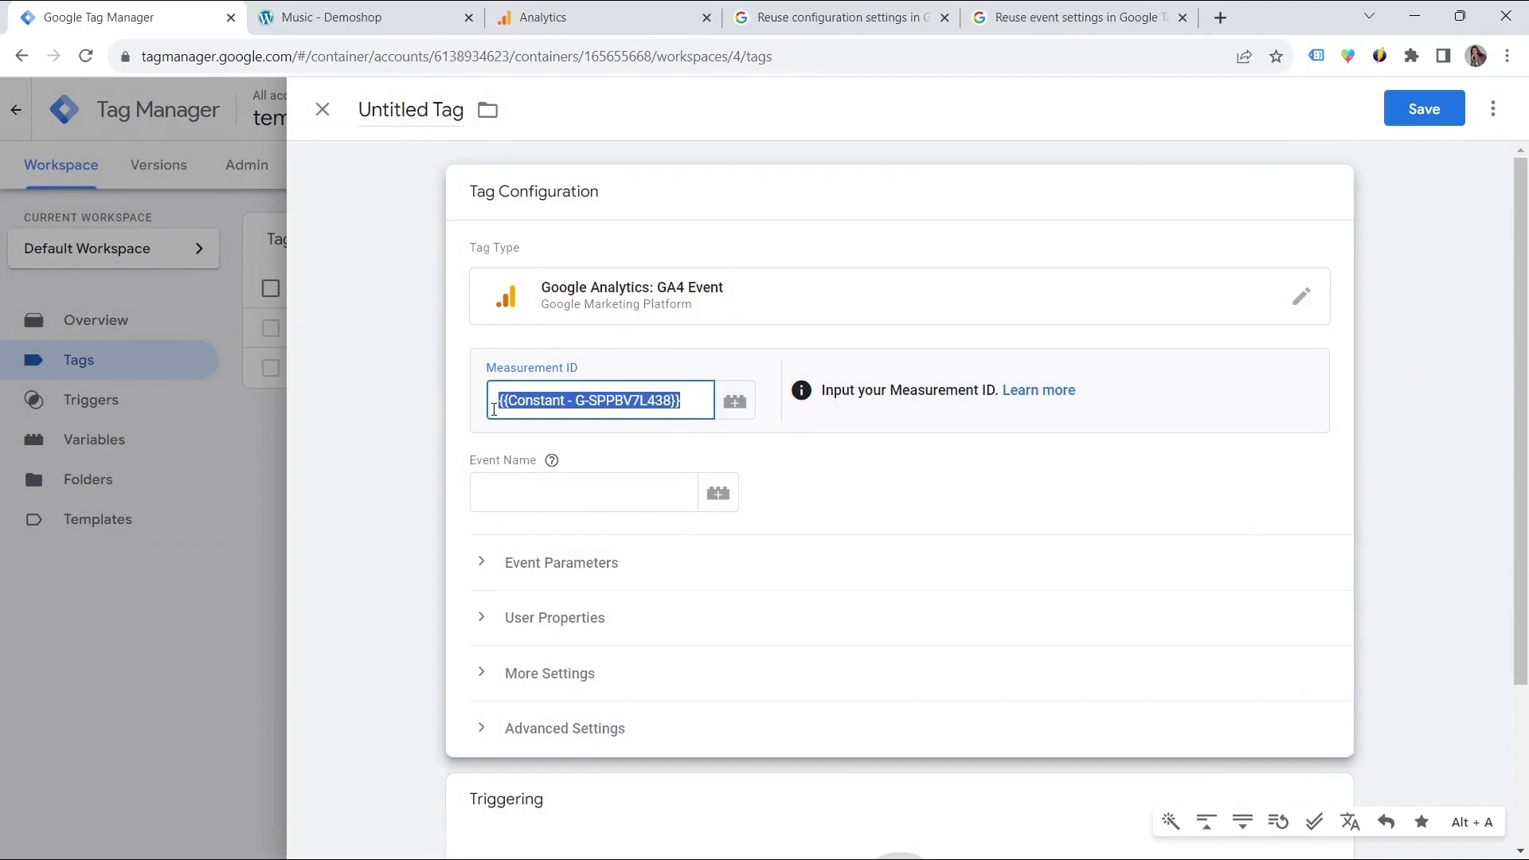
pyautogui.press('BackSpace')
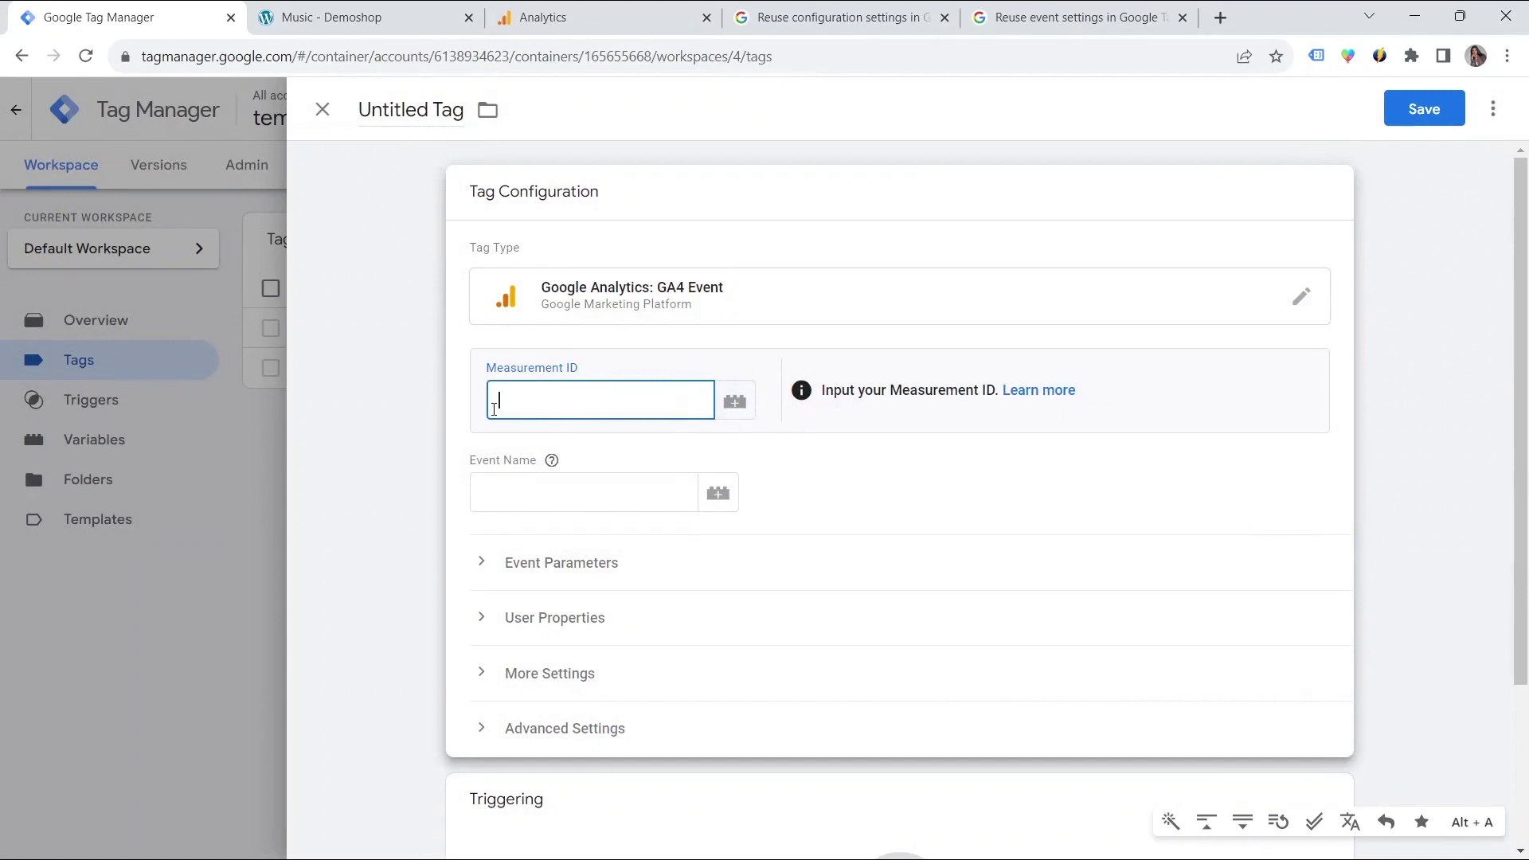
pyautogui.hotkey('ctrl', 'z')
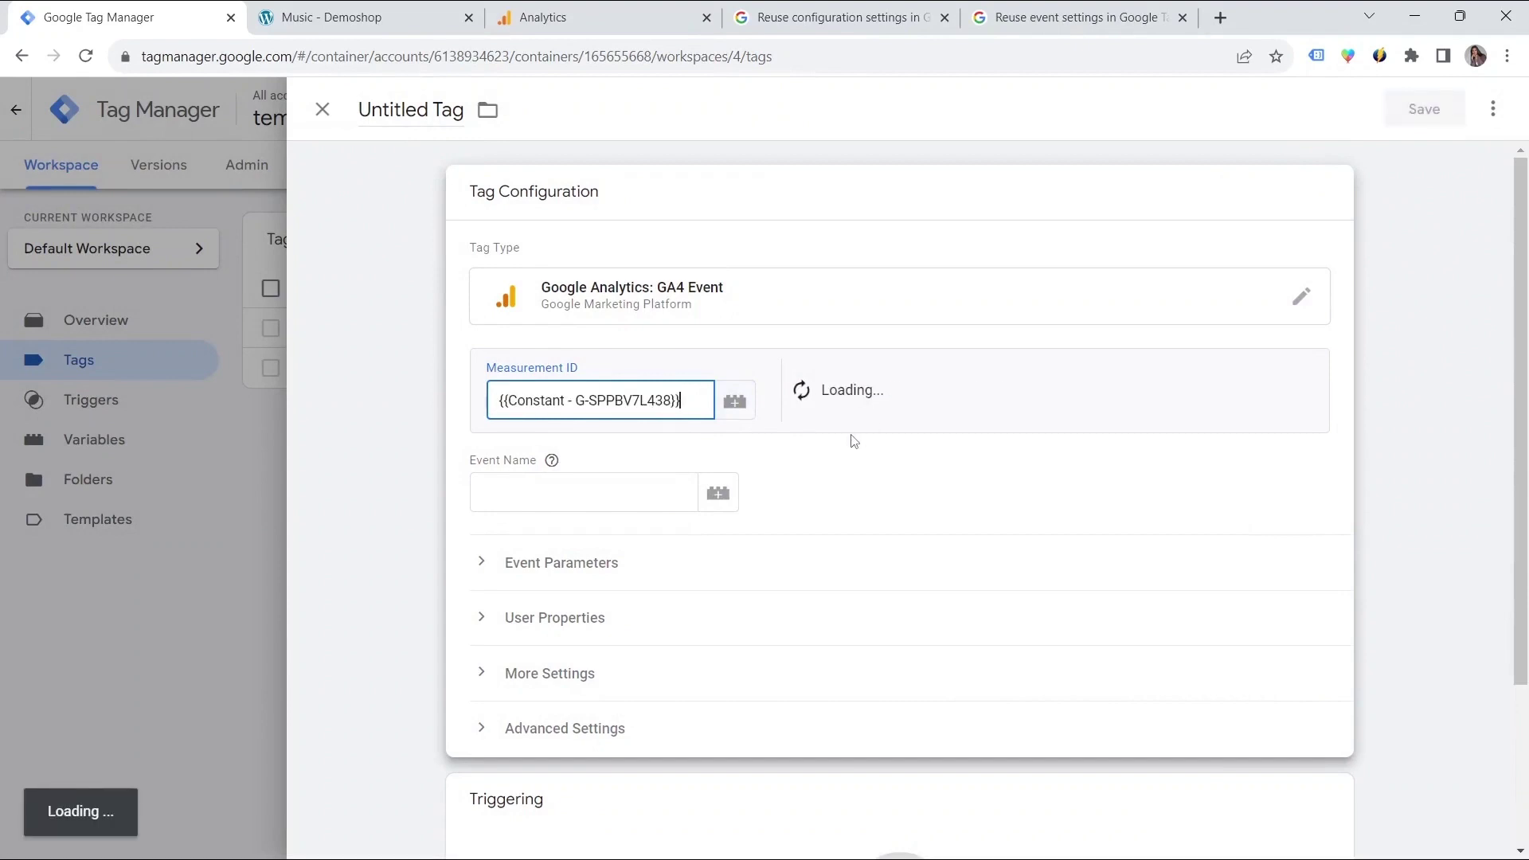
pyautogui.click(550, 498)
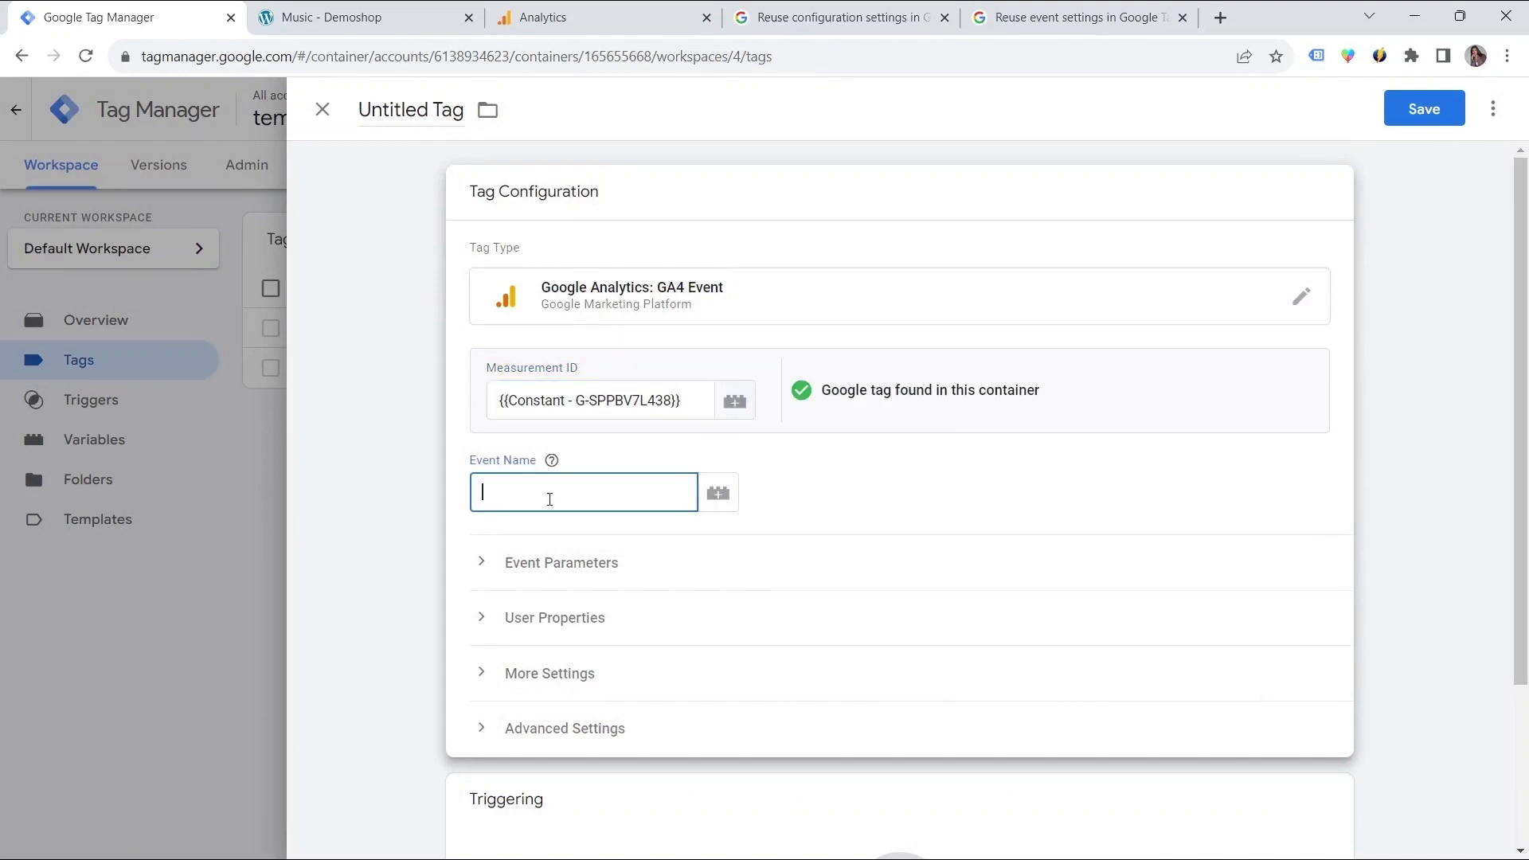
pyautogui.write('sgn_up')
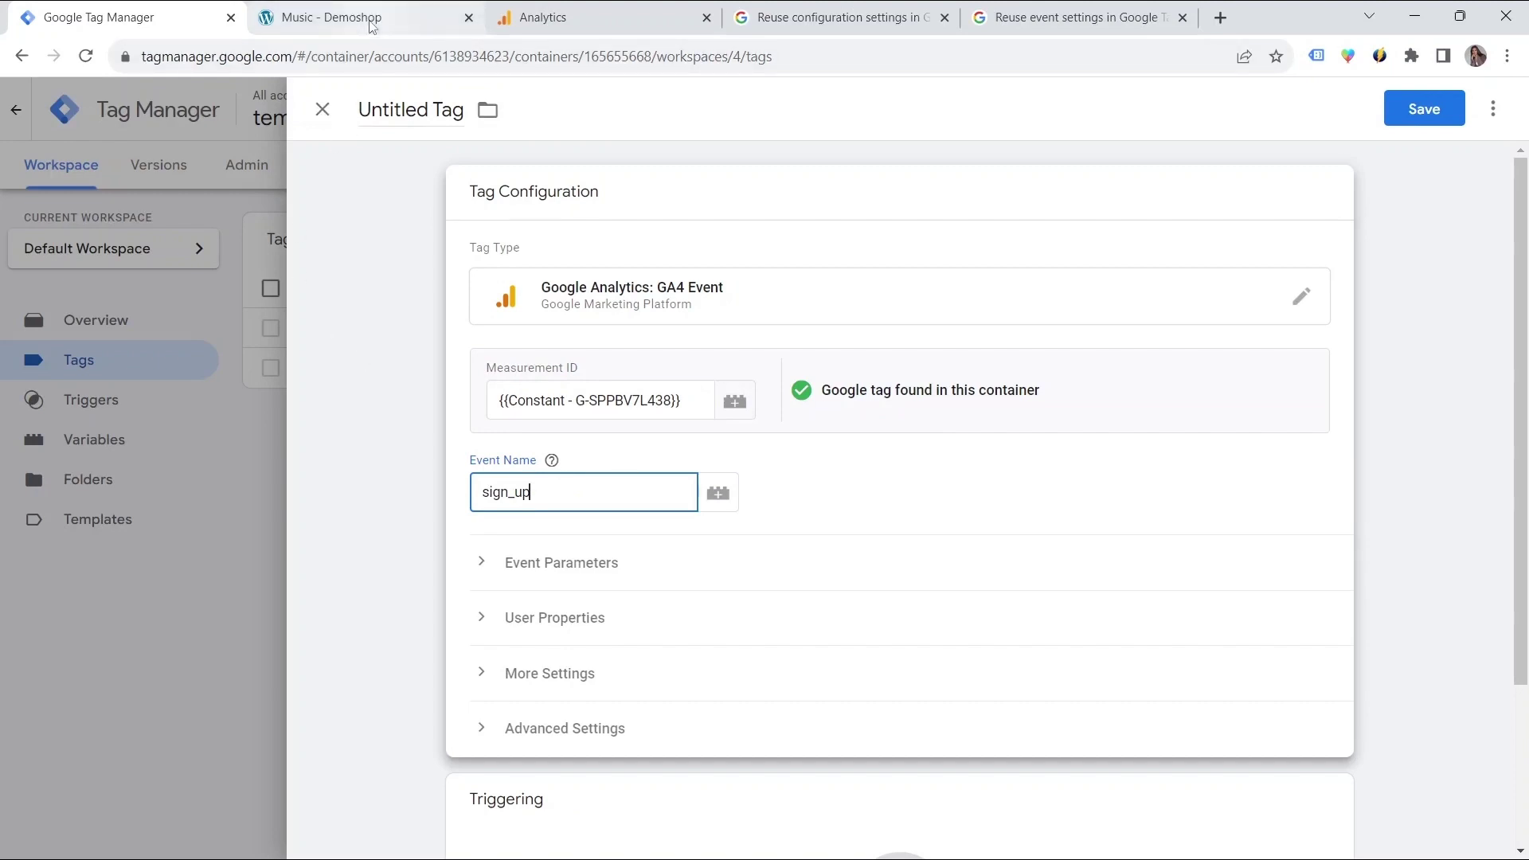
# Open the Demoshop sign up form page, then return to the new tag
pyautogui.click(332, 18)
pyautogui.moveTo(861, 286)
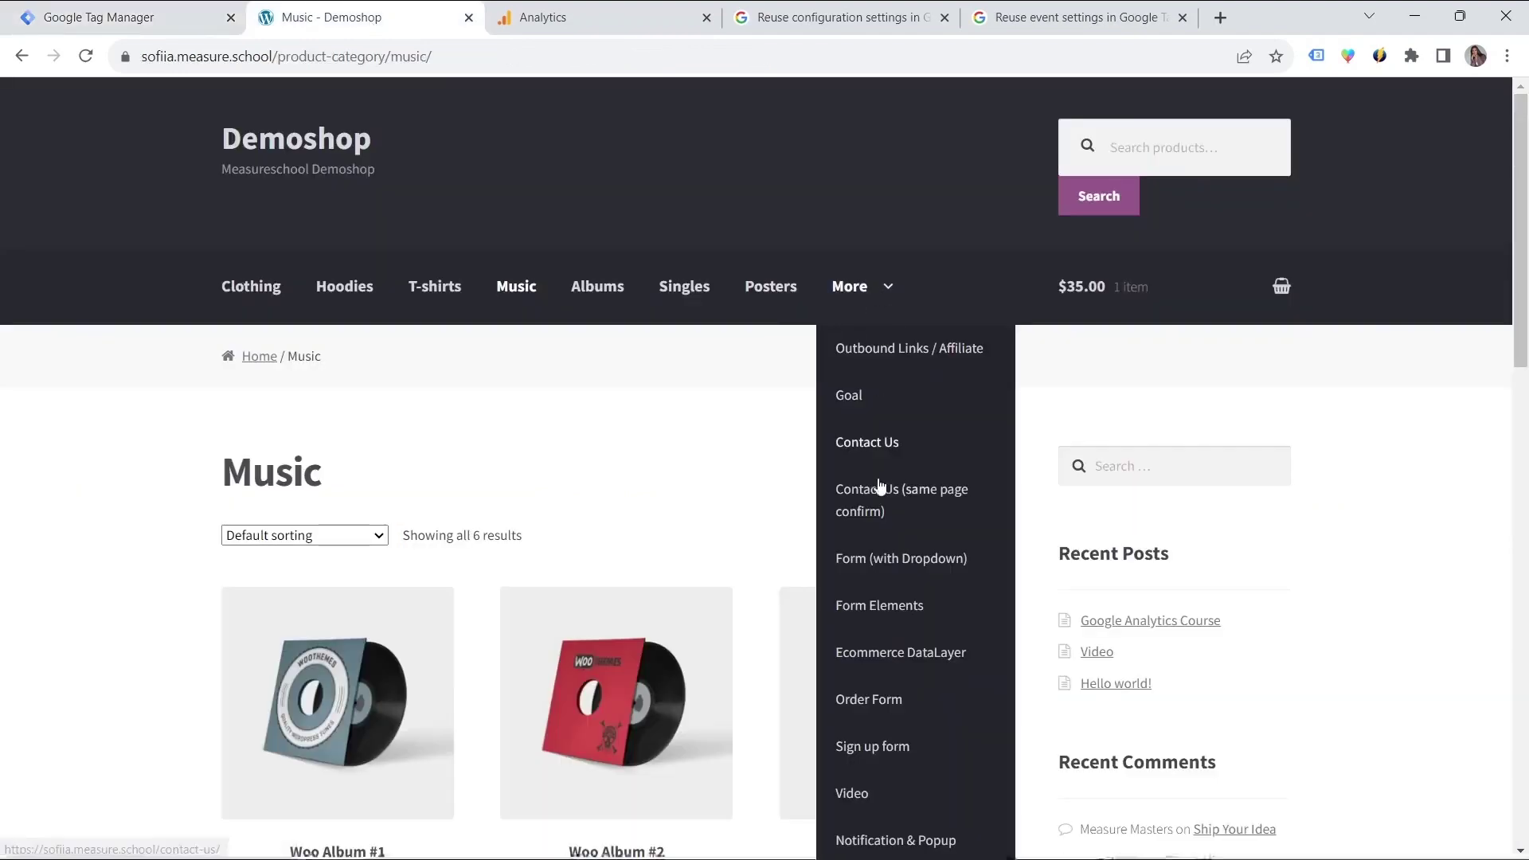
pyautogui.click(872, 746)
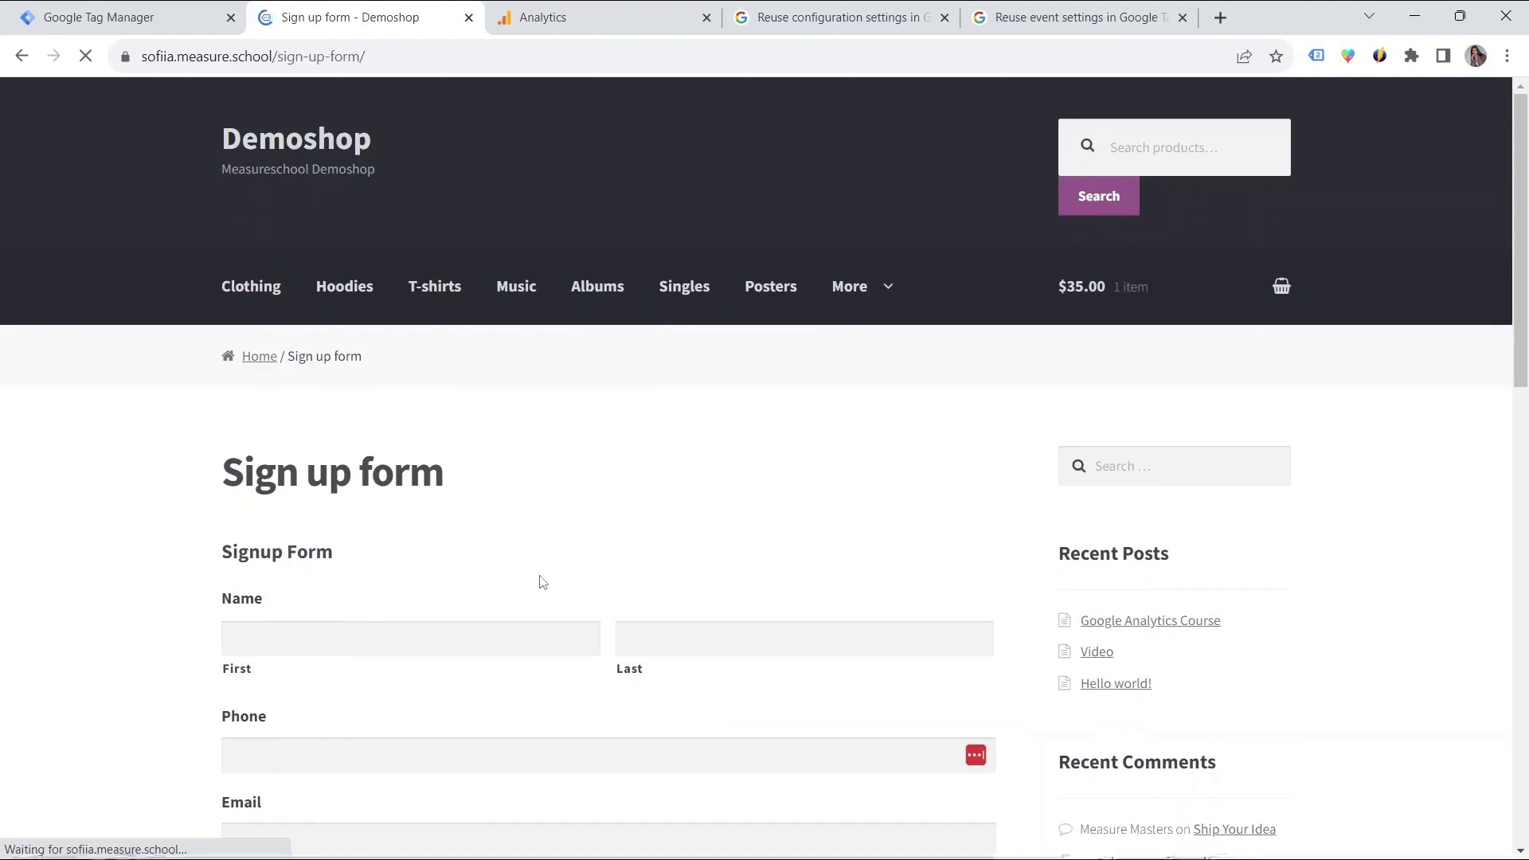
pyautogui.click(144, 17)
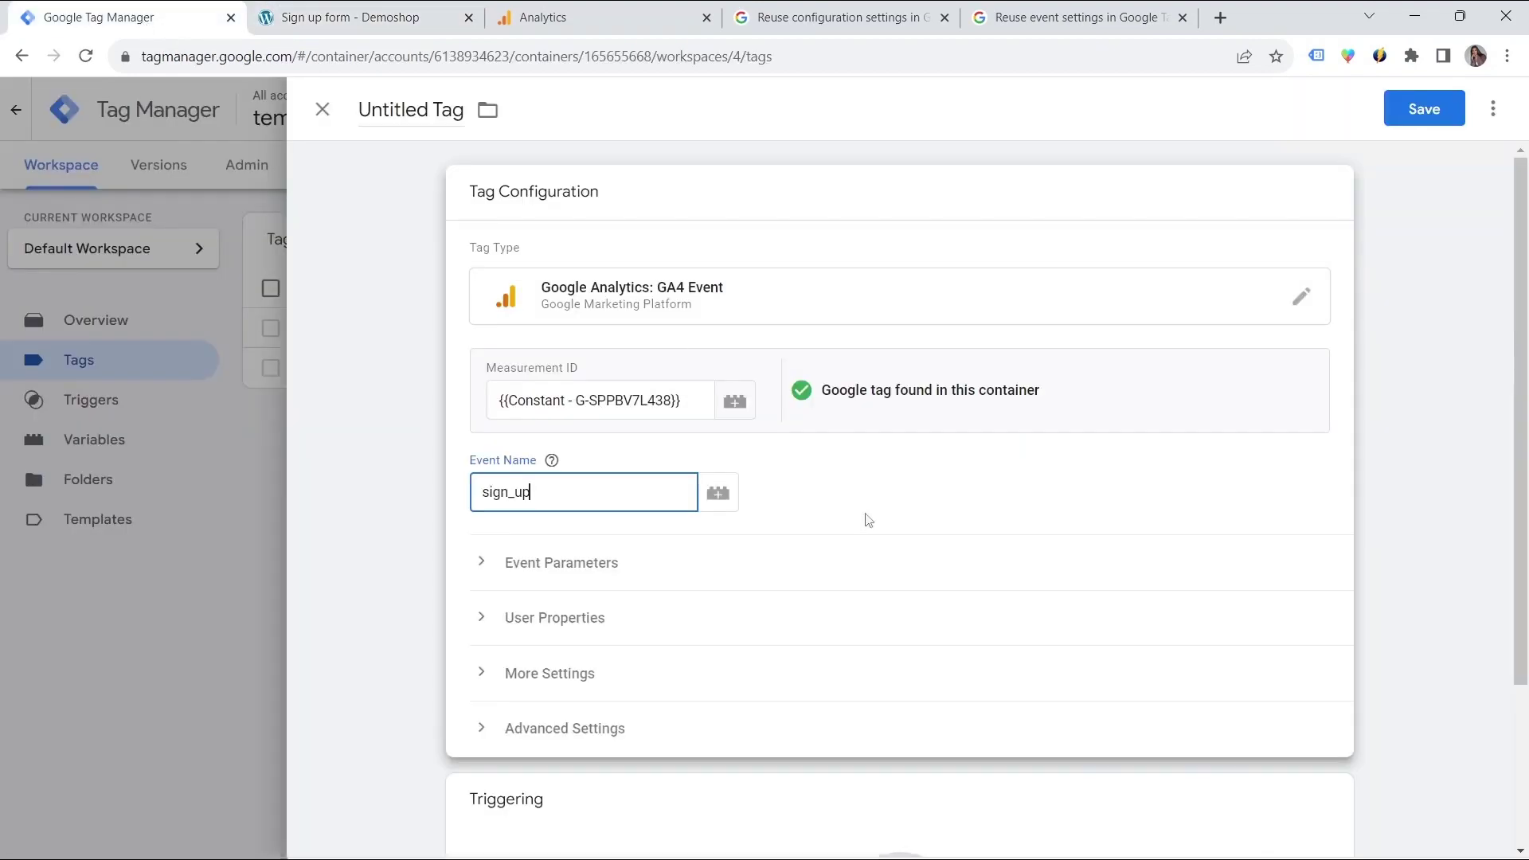
# Attach the GT Event Settings variable to the sign_up tag and reveal its inherited parameters
pyautogui.click(549, 562)
pyautogui.scroll(-1, 544, 525)
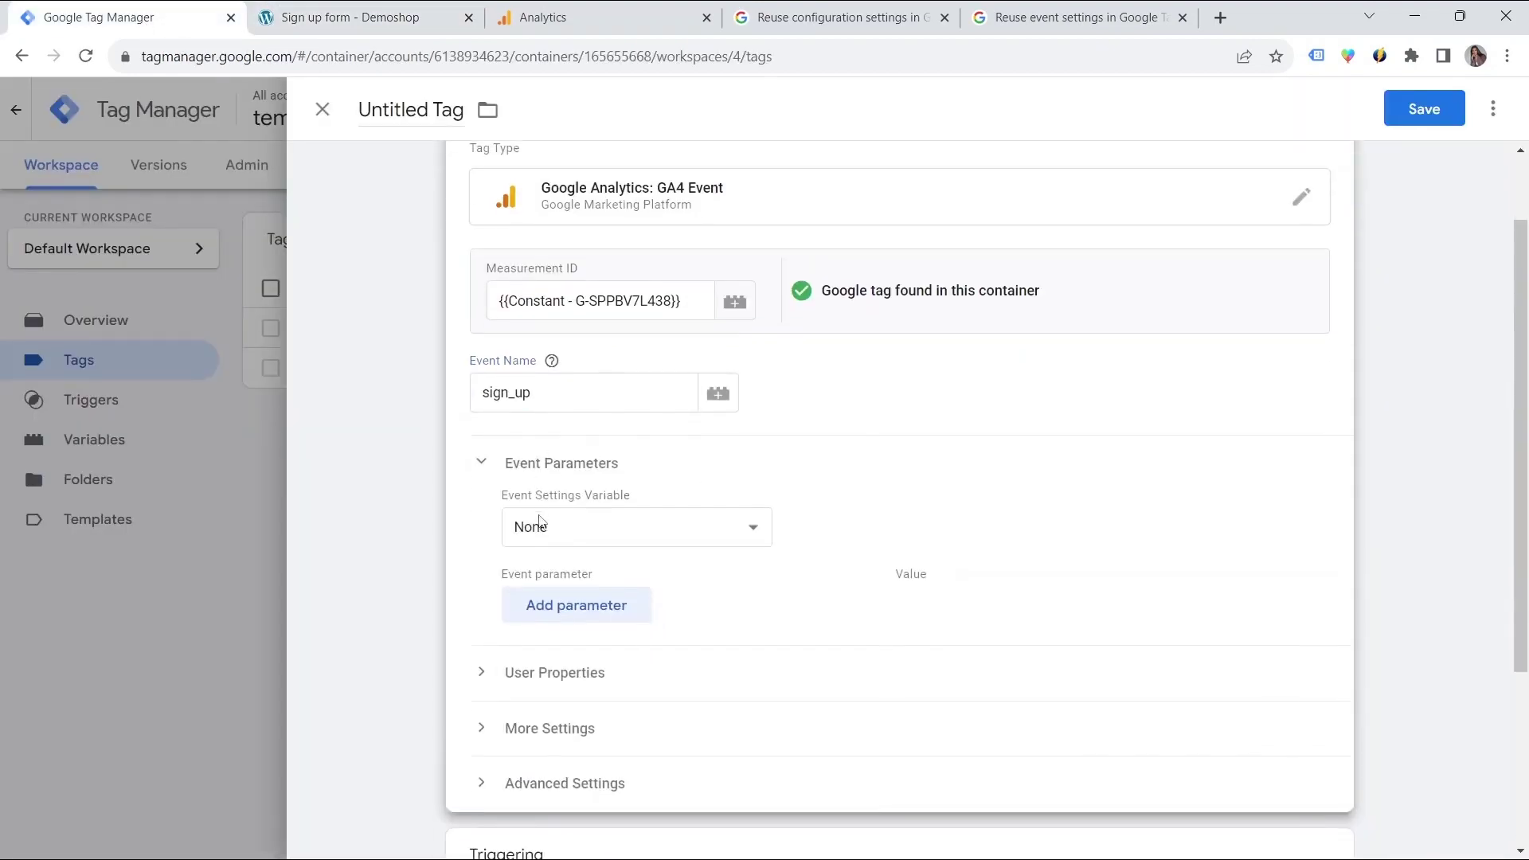
pyautogui.click(625, 531)
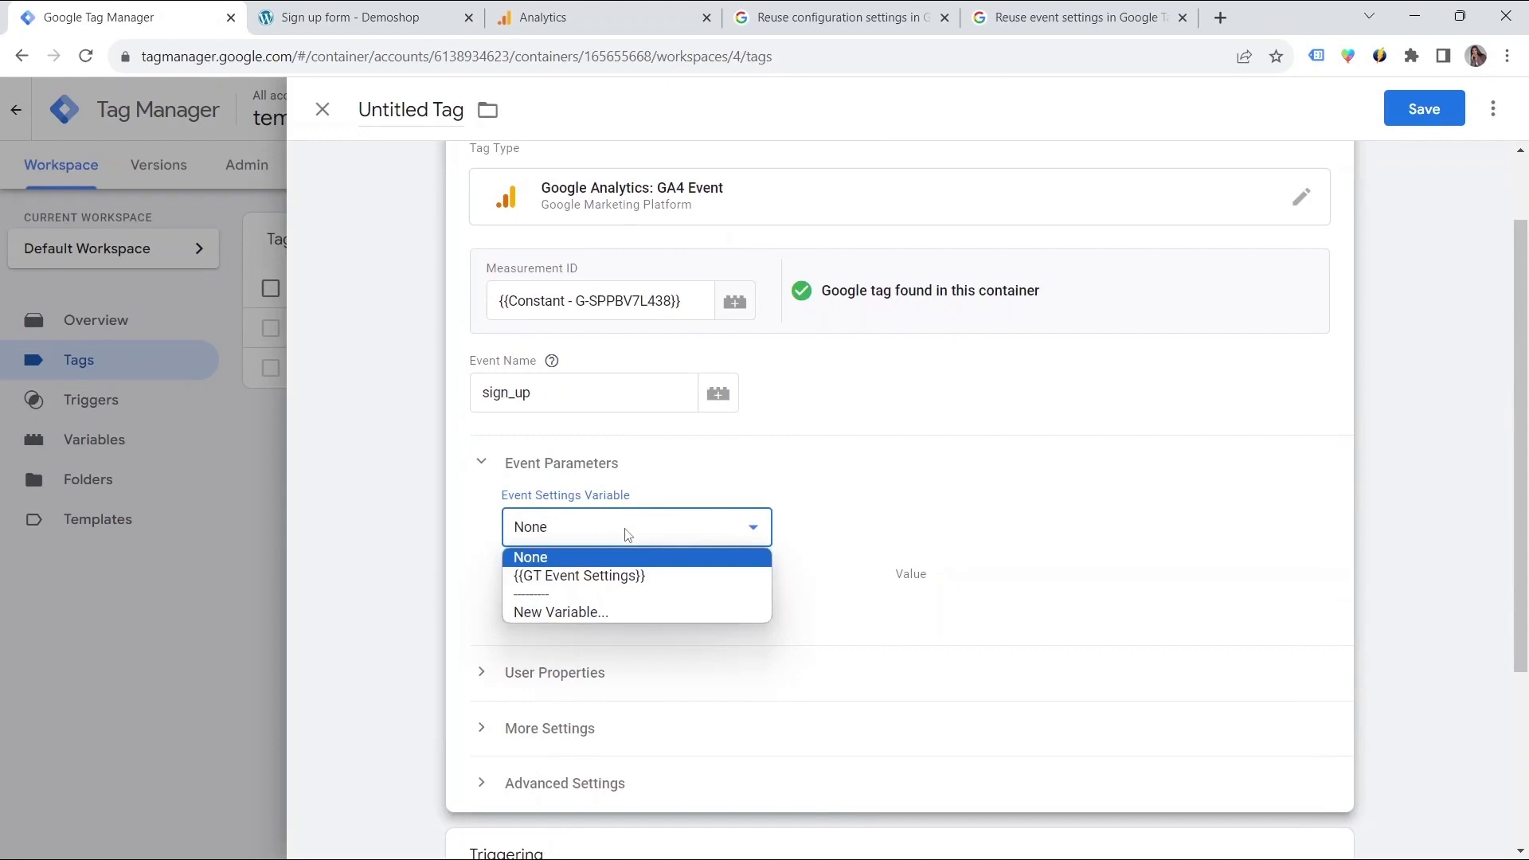
pyautogui.click(614, 579)
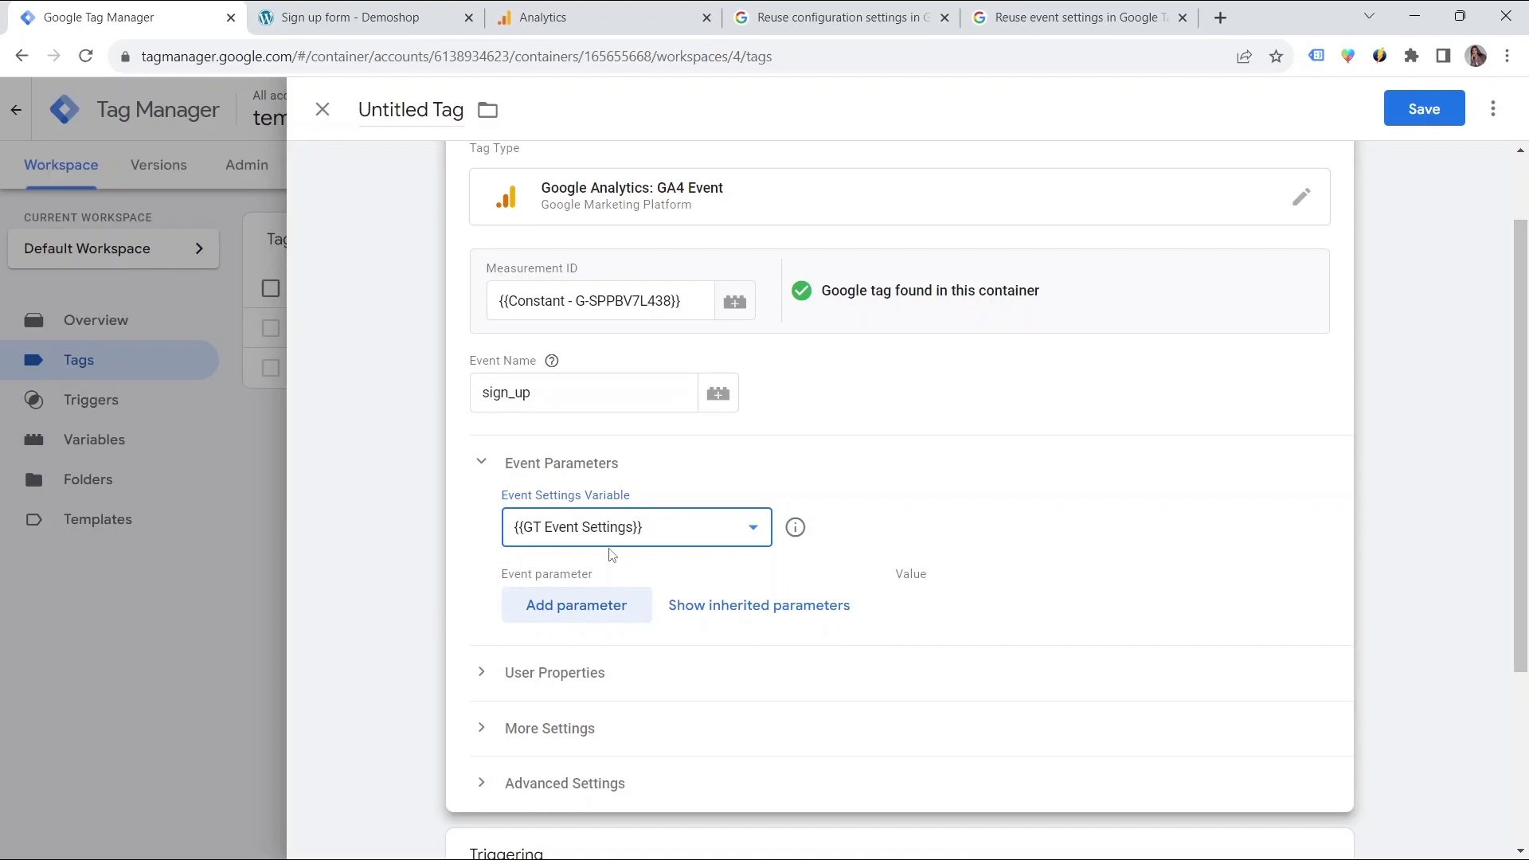
pyautogui.click(729, 606)
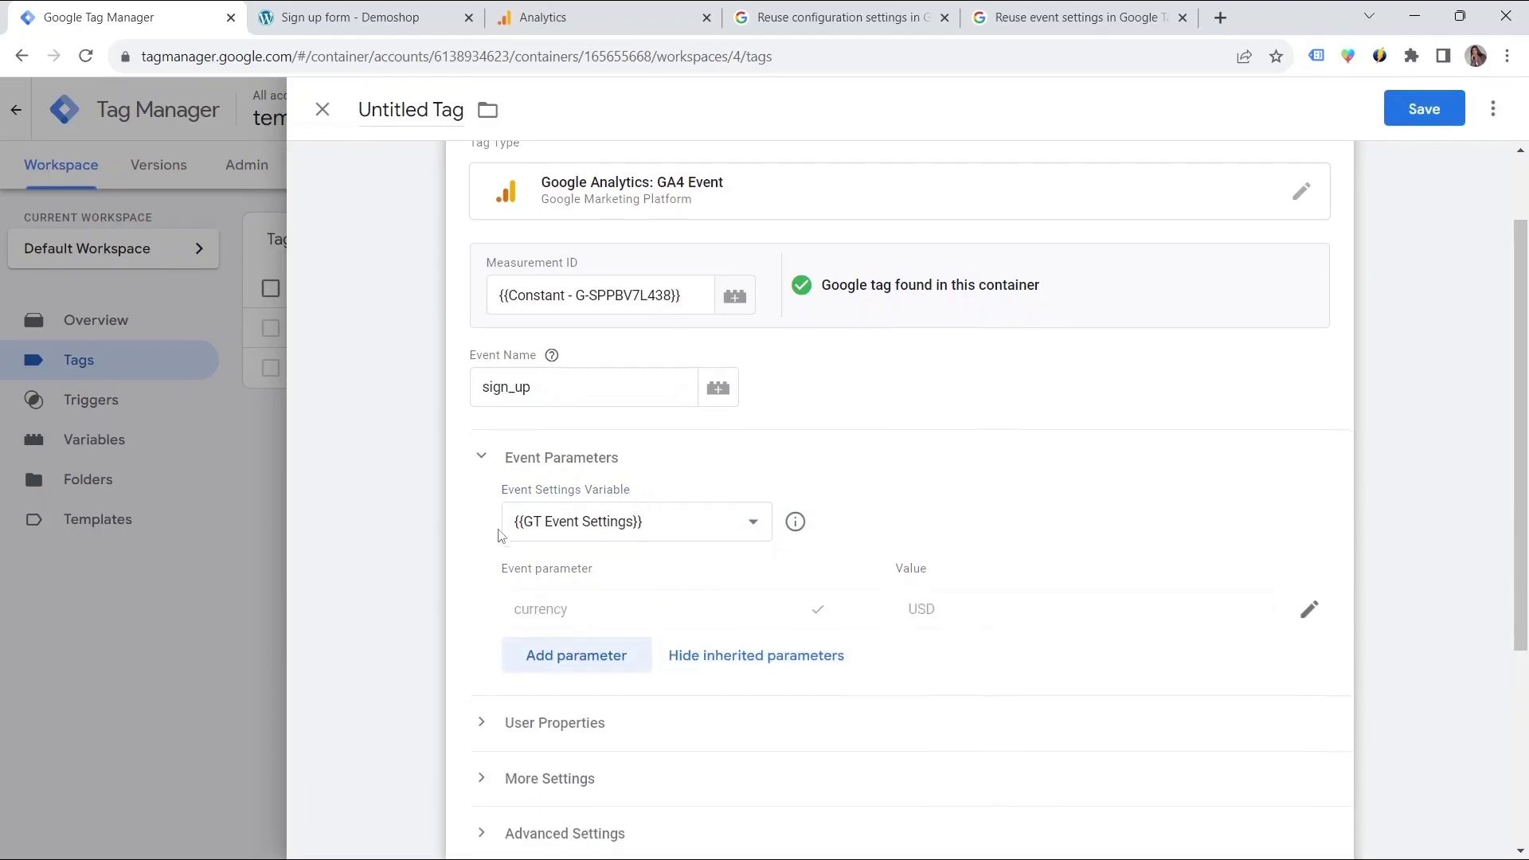
pyautogui.scroll(-1, 498, 534)
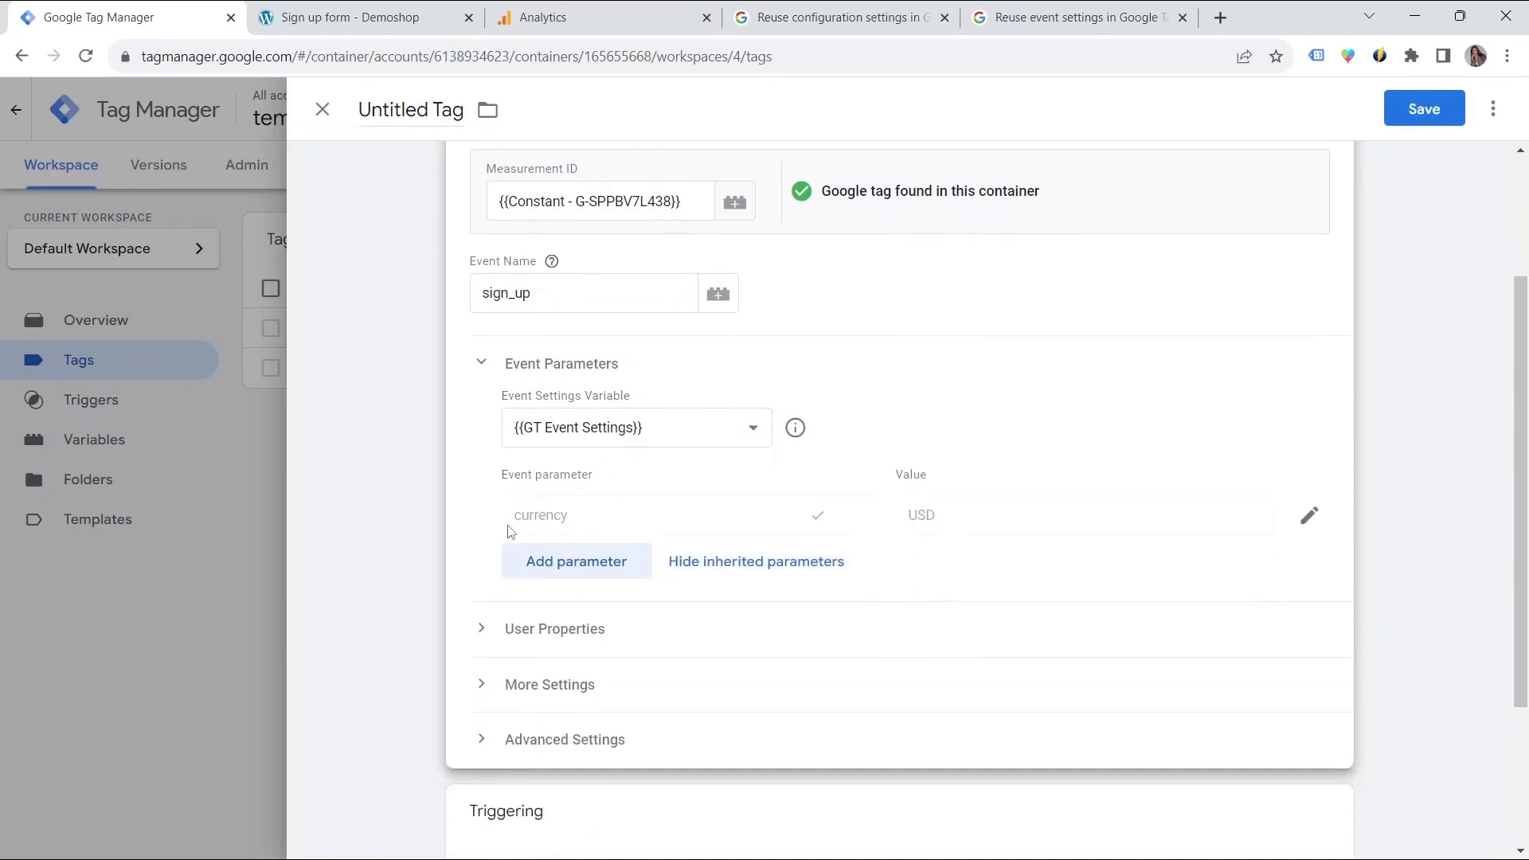
# Add the event parameter method = webform and bring up the trigger choices
pyautogui.click(551, 563)
pyautogui.write('m')
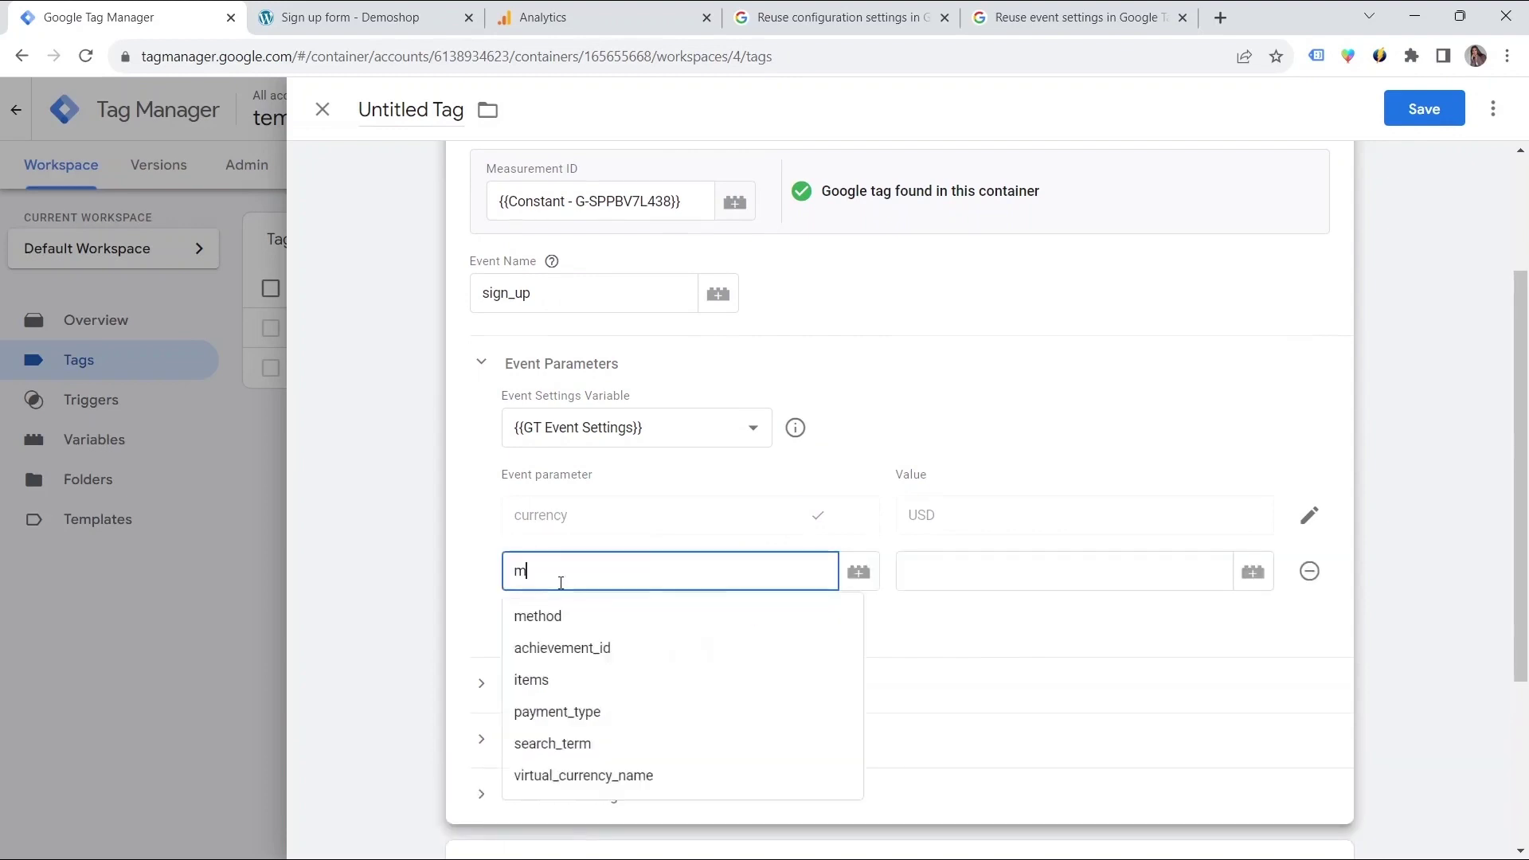
pyautogui.write('ethod')
pyautogui.click(948, 570)
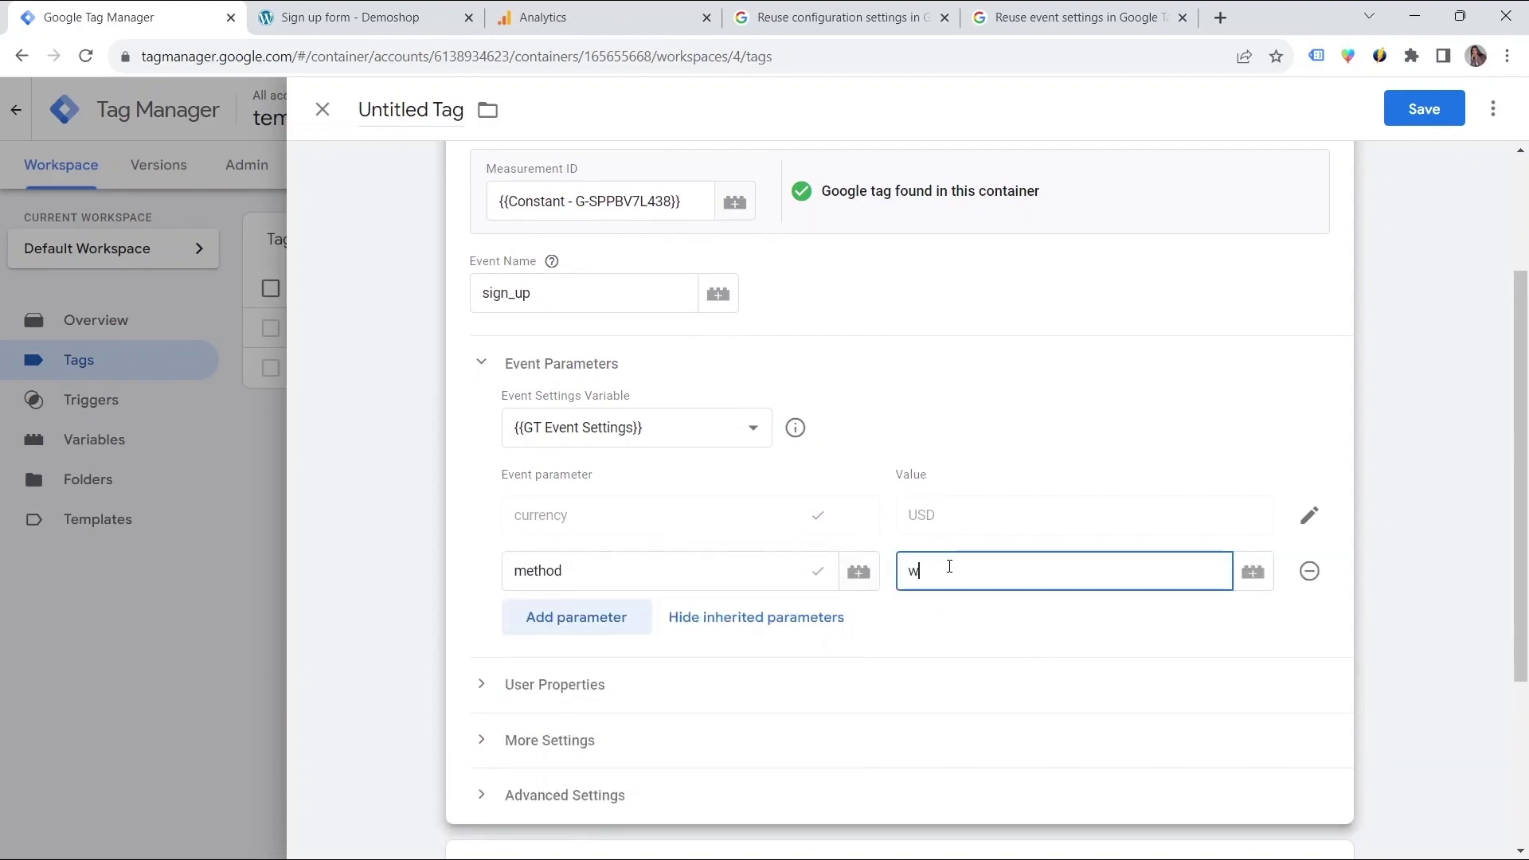
pyautogui.write('webform')
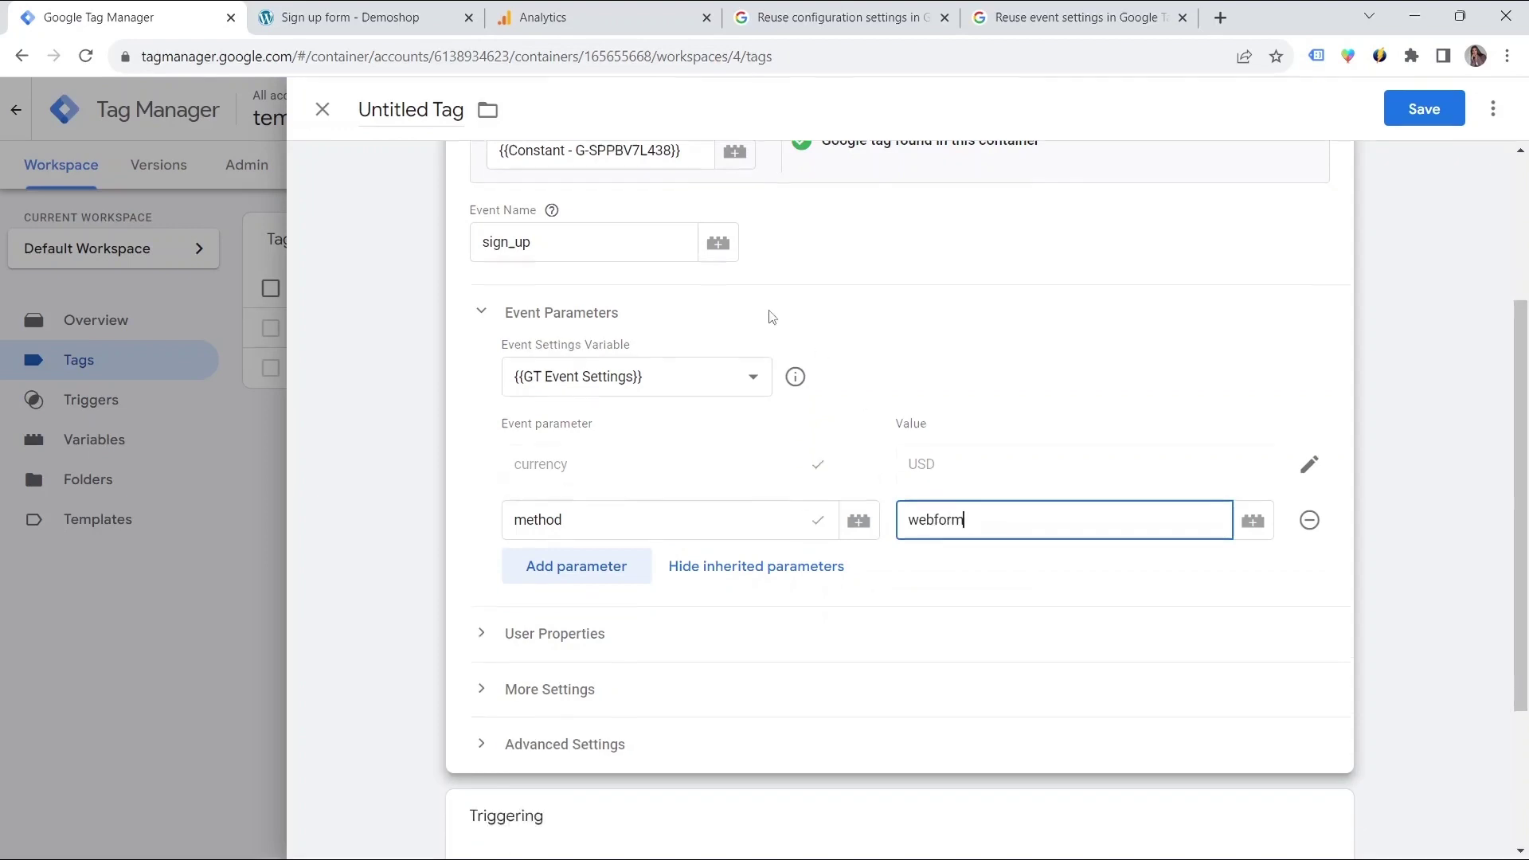
pyautogui.scroll(-3, 765, 478)
pyautogui.click(717, 672)
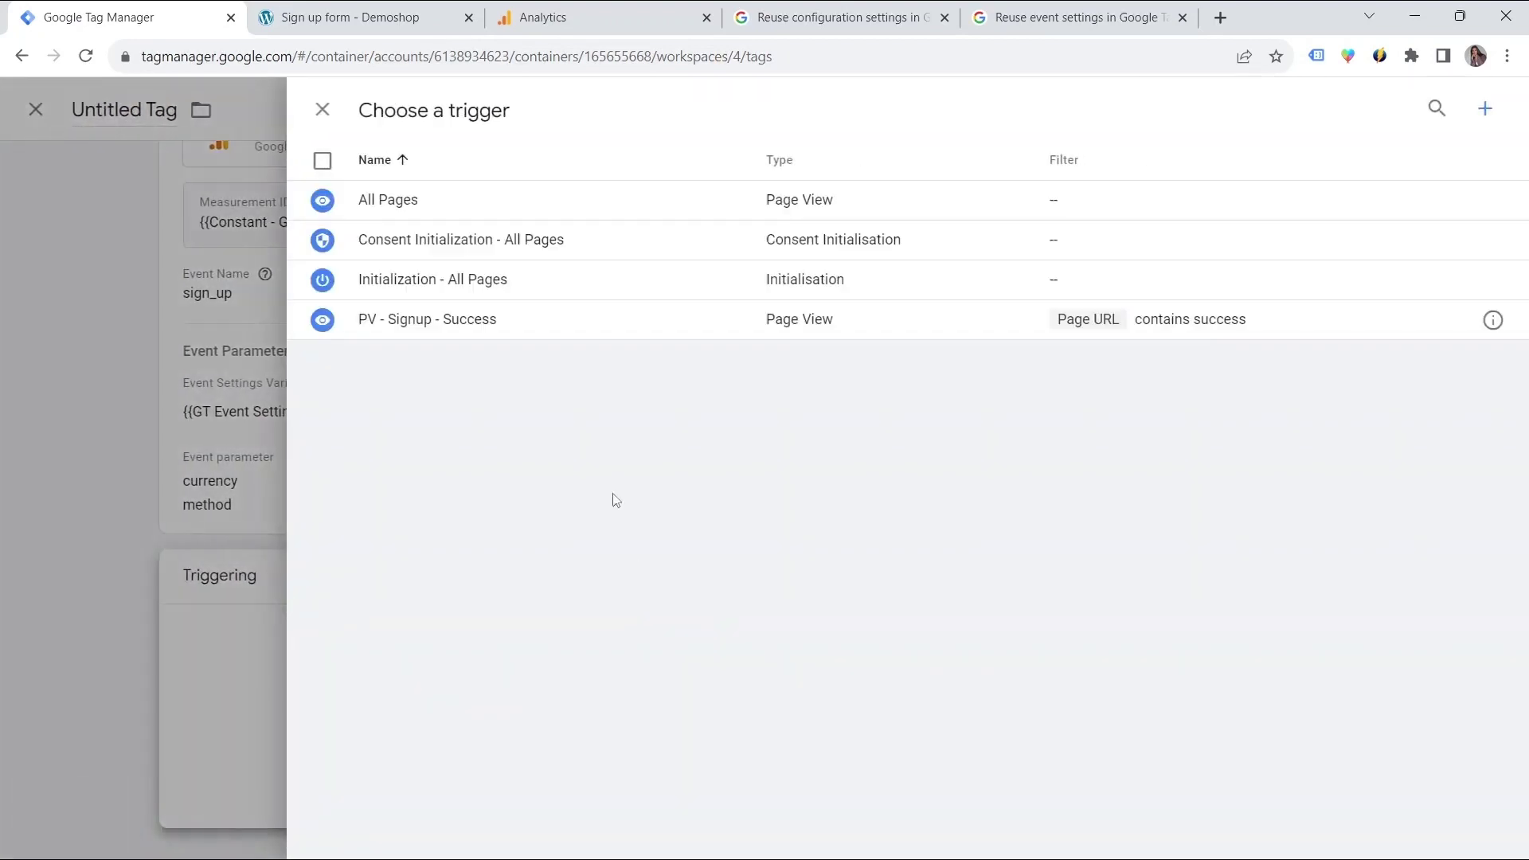
# Trigger on PV - Signup - Success, name it 'GA4 - Event - SignUp', save, and start Preview
pyautogui.click(560, 339)
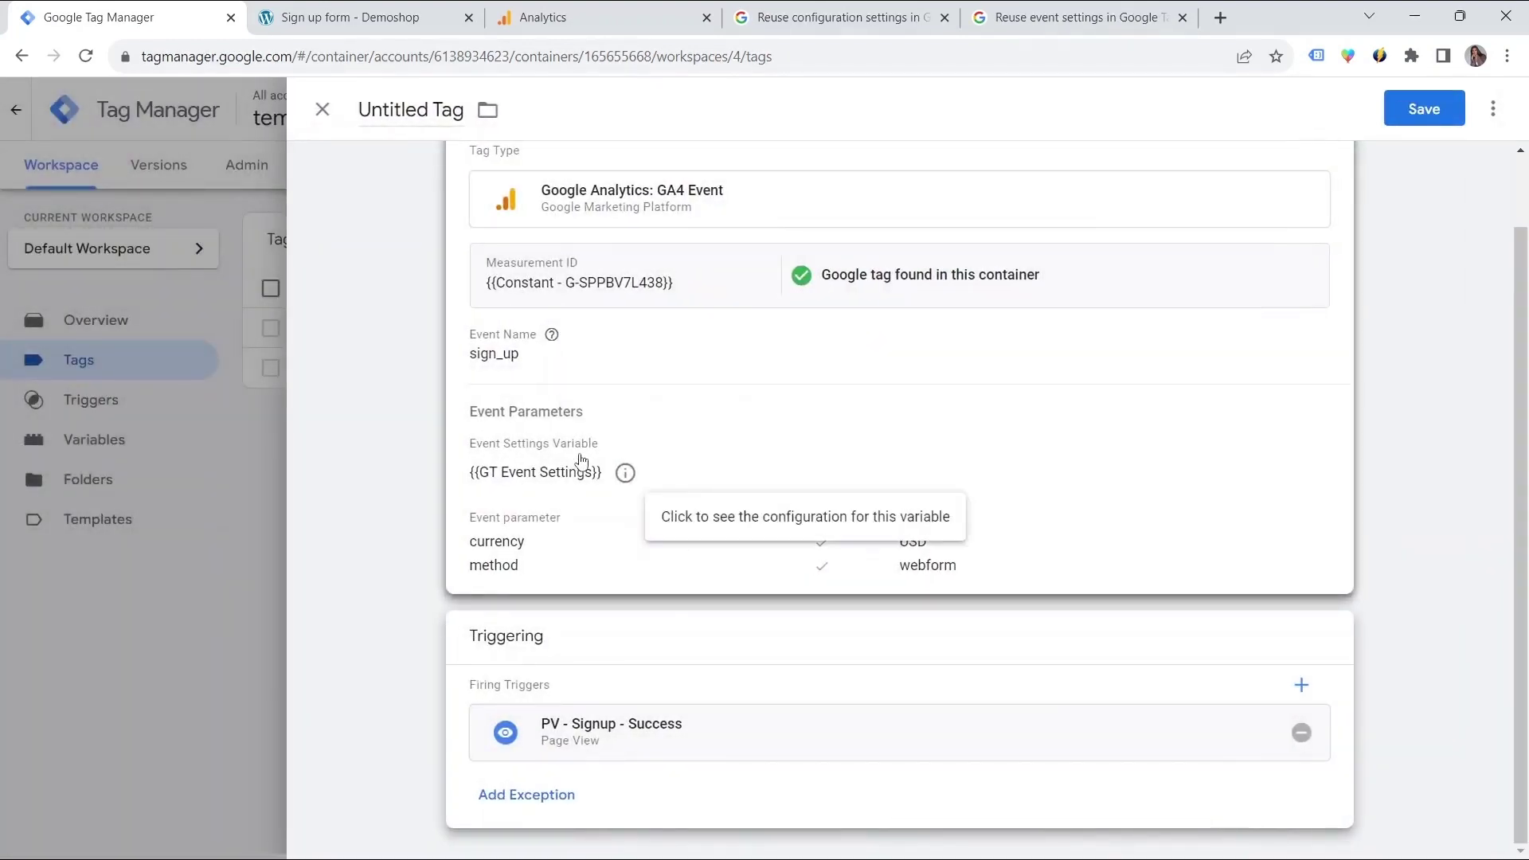
pyautogui.click(385, 112)
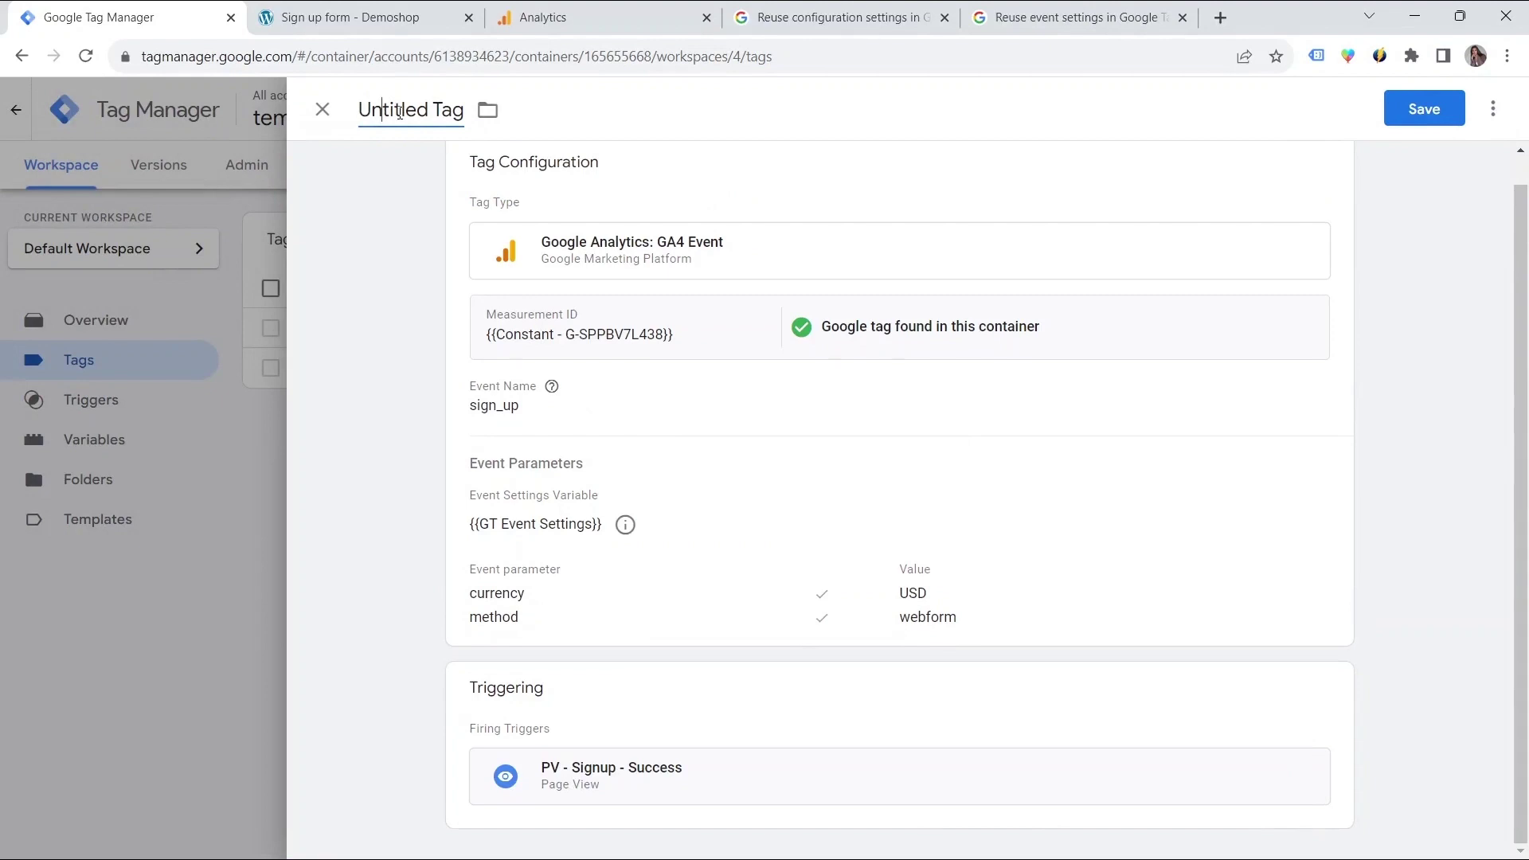
pyautogui.hotkey('ctrl', 'a')
pyautogui.write('GA4 - Event - SignUp')
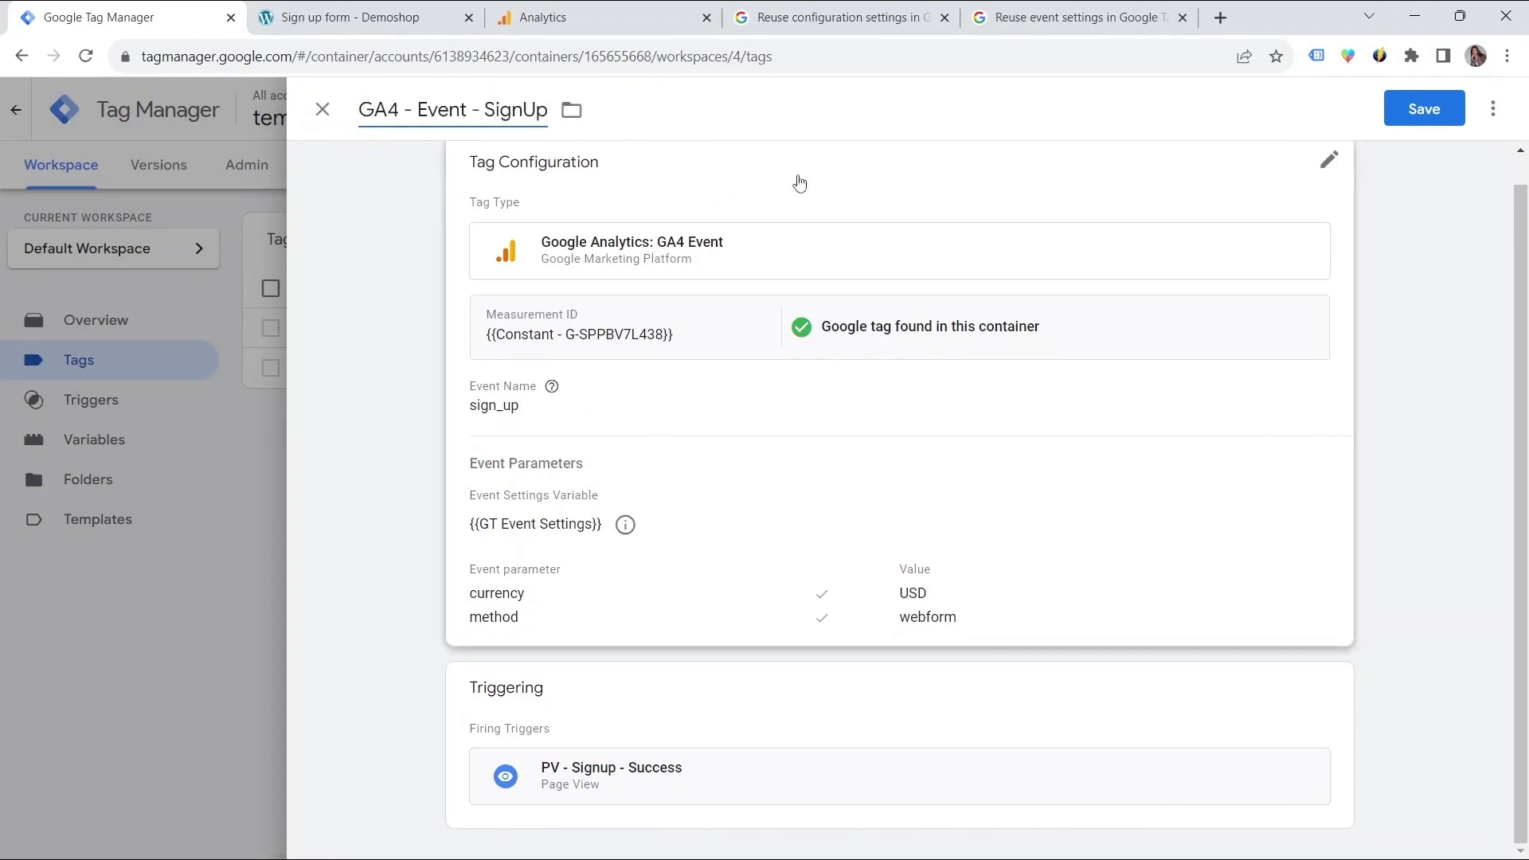
pyautogui.click(1423, 108)
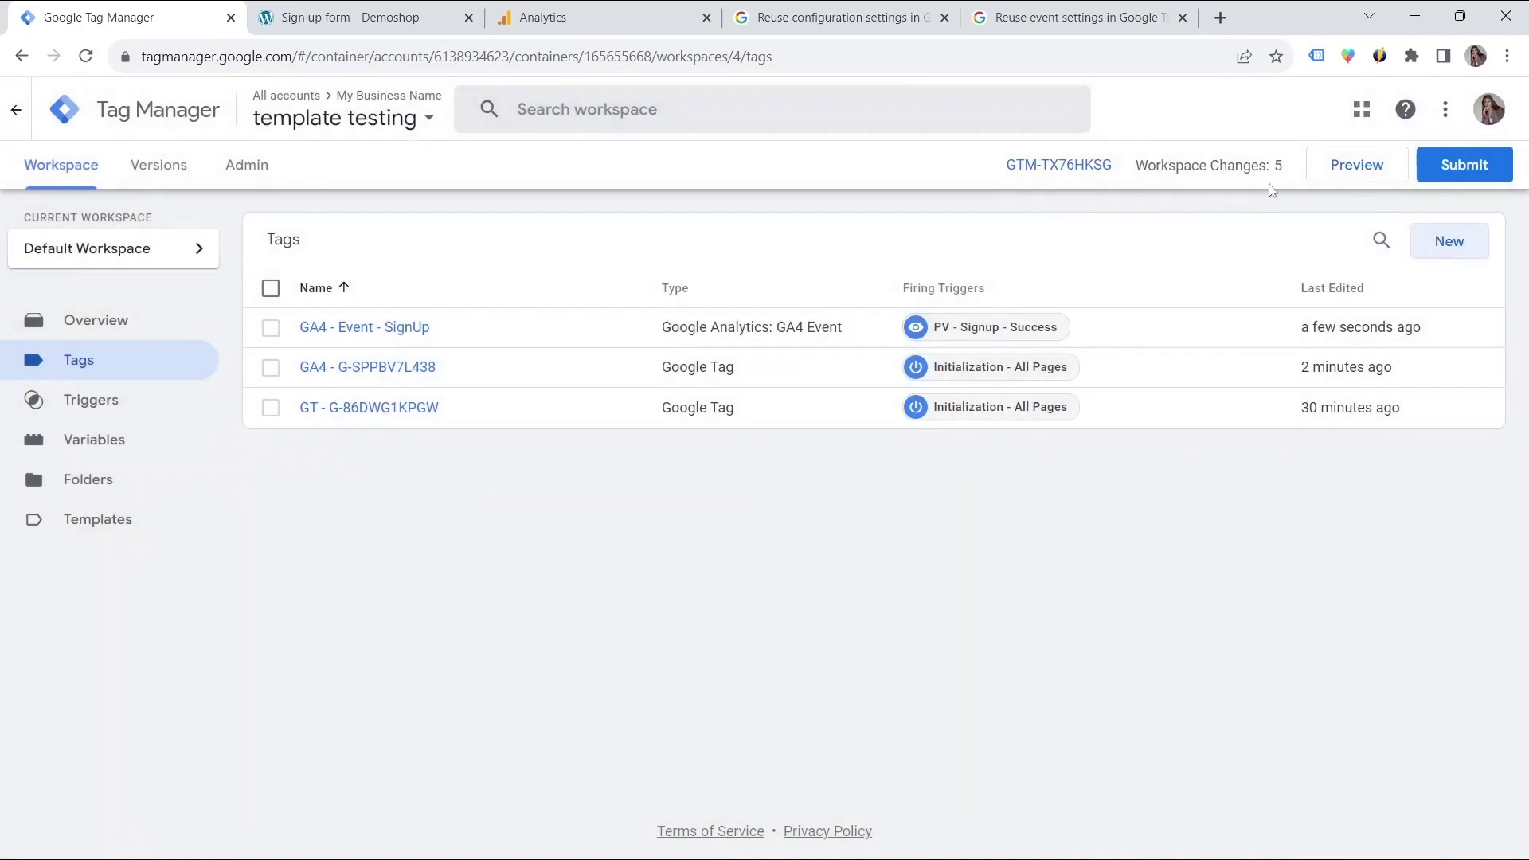
pyautogui.click(1349, 166)
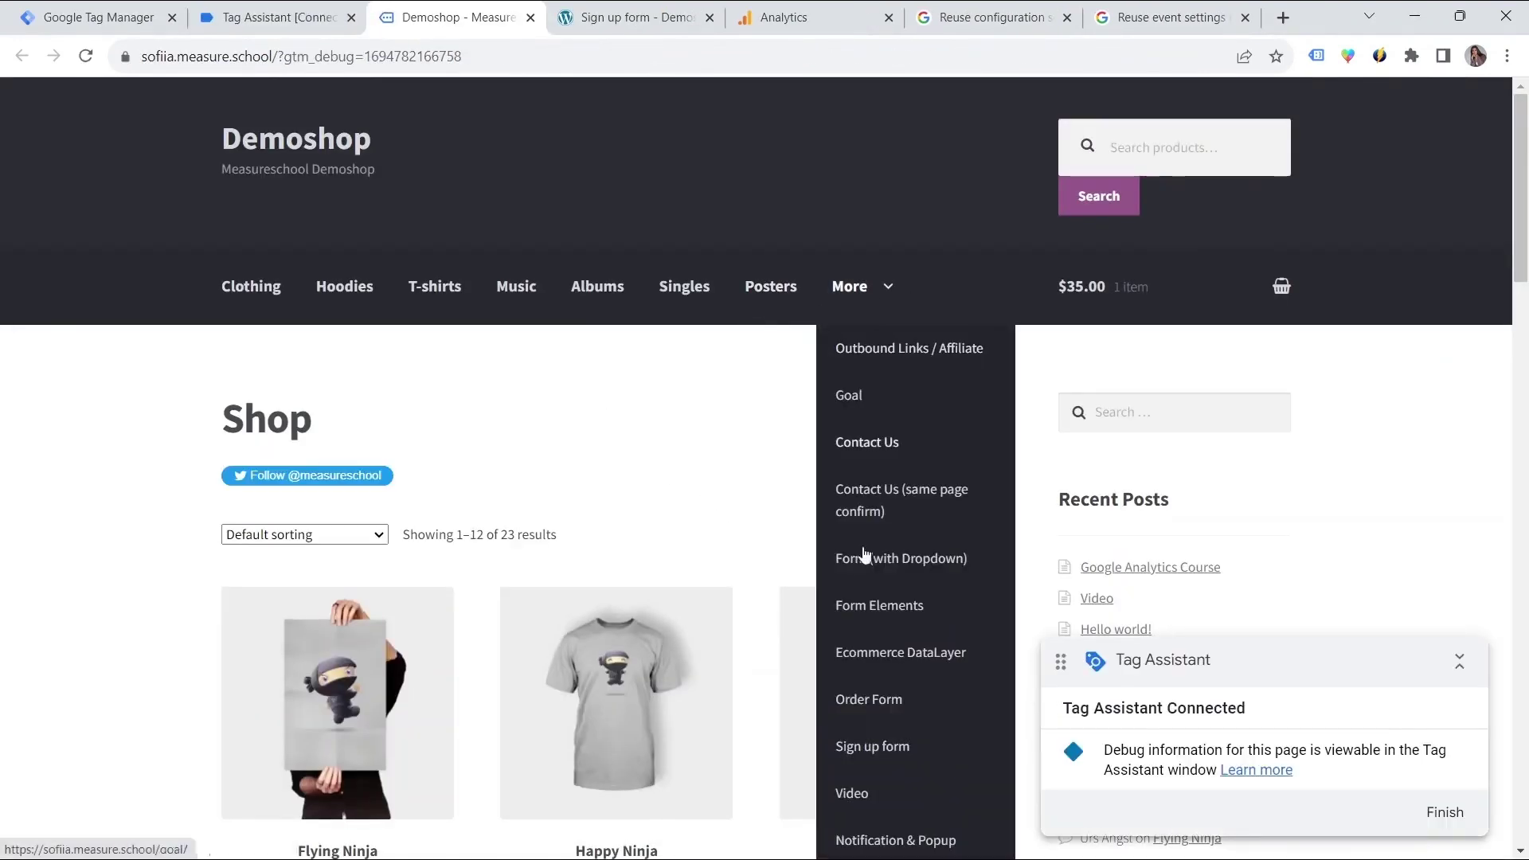
# On the sign up form, fill first and last name with Lorem Fill sample text
pyautogui.click(871, 745)
pyautogui.scroll(-3, 764, 478)
pyautogui.rightClick(314, 330)
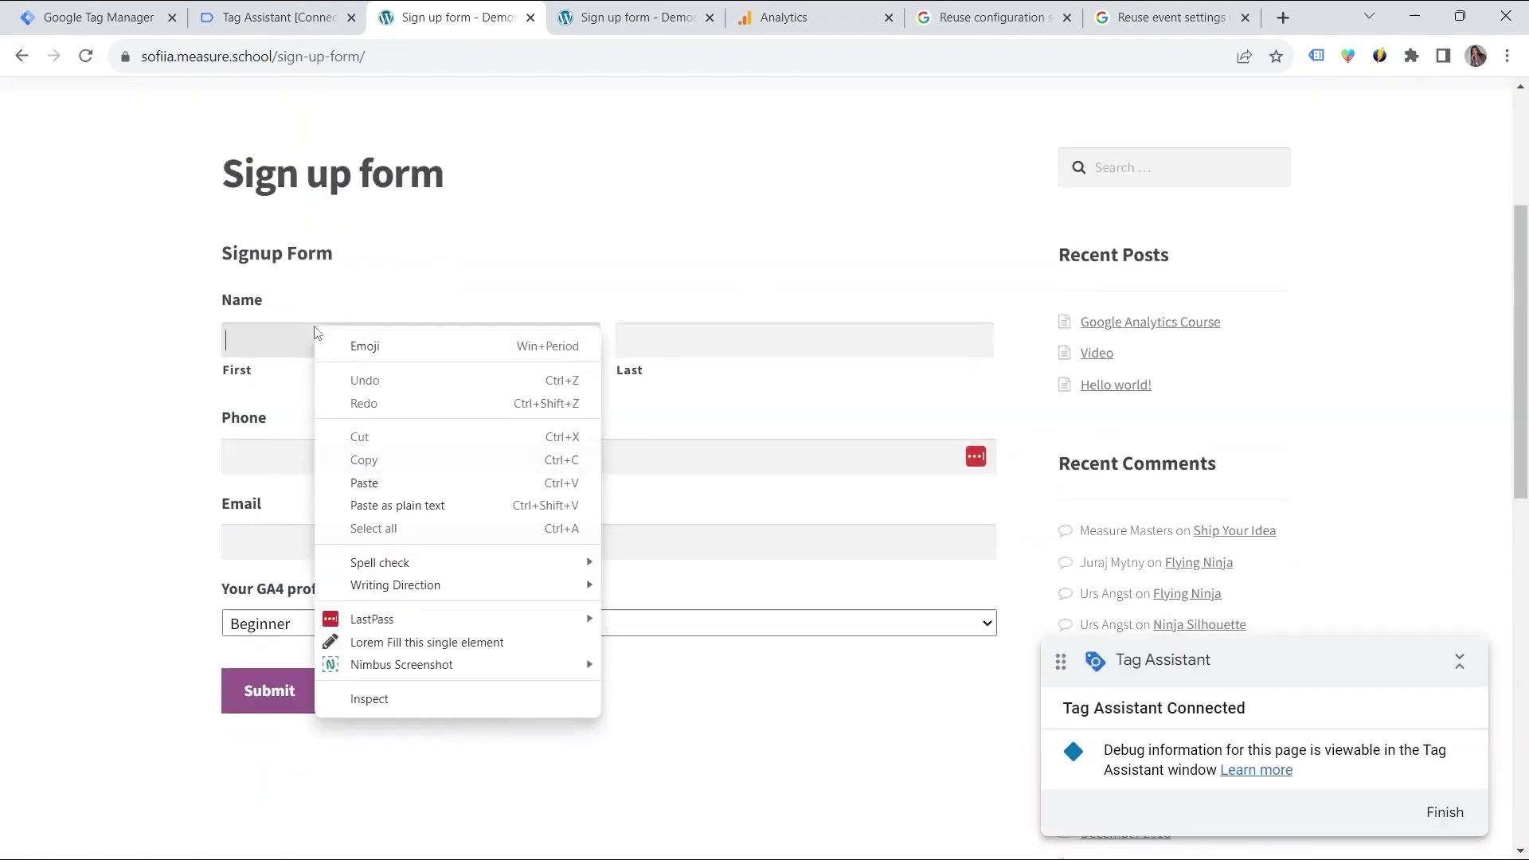
pyautogui.click(427, 642)
pyautogui.click(671, 343)
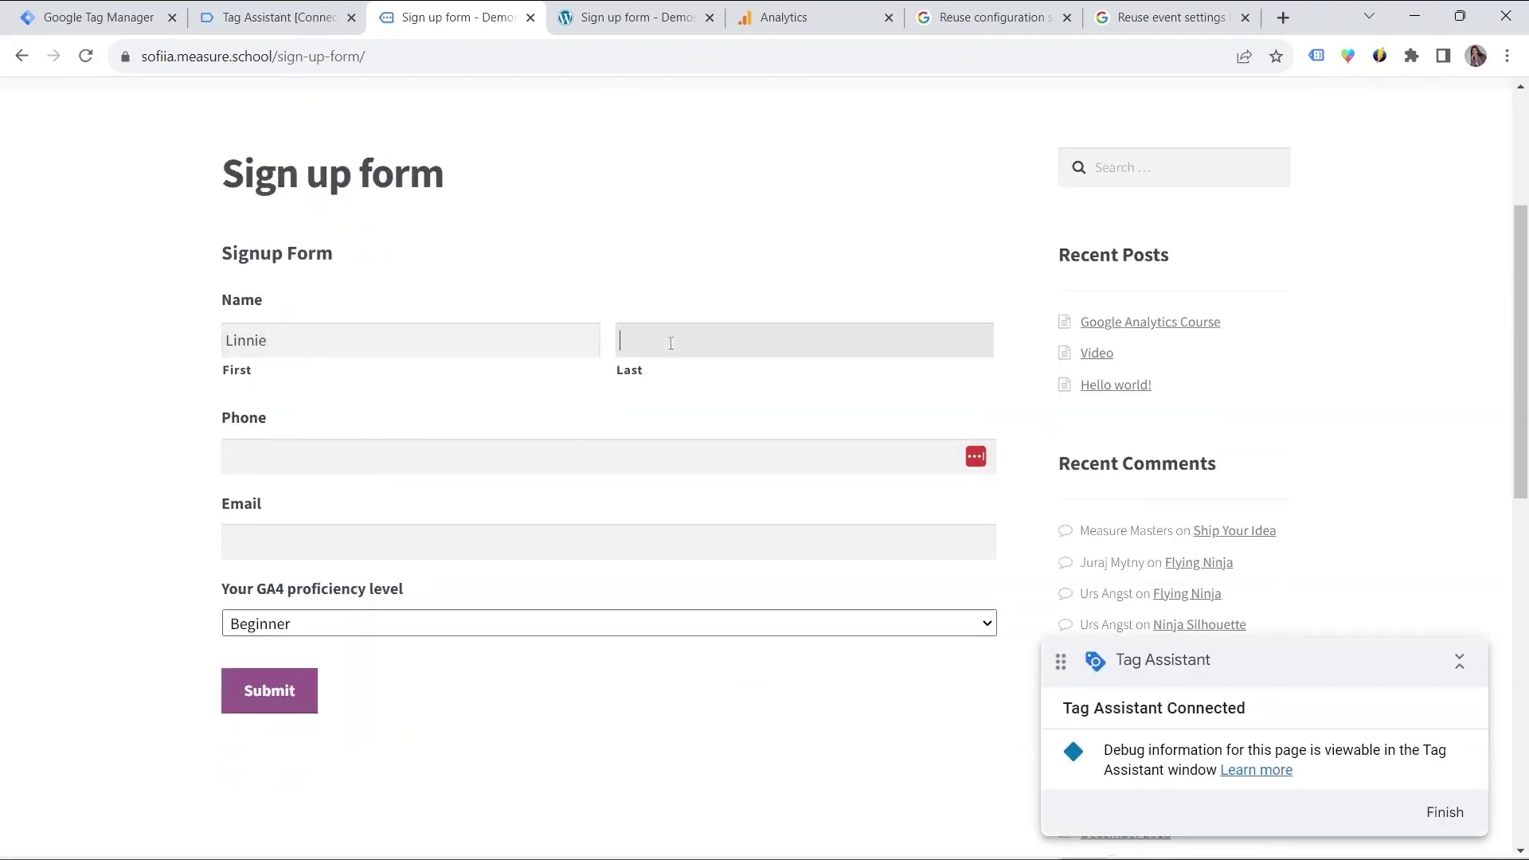
pyautogui.rightClick(671, 343)
pyautogui.click(710, 639)
# Lorem-fill the phone and email fields, then submit the form
pyautogui.click(286, 455)
pyautogui.rightClick(292, 458)
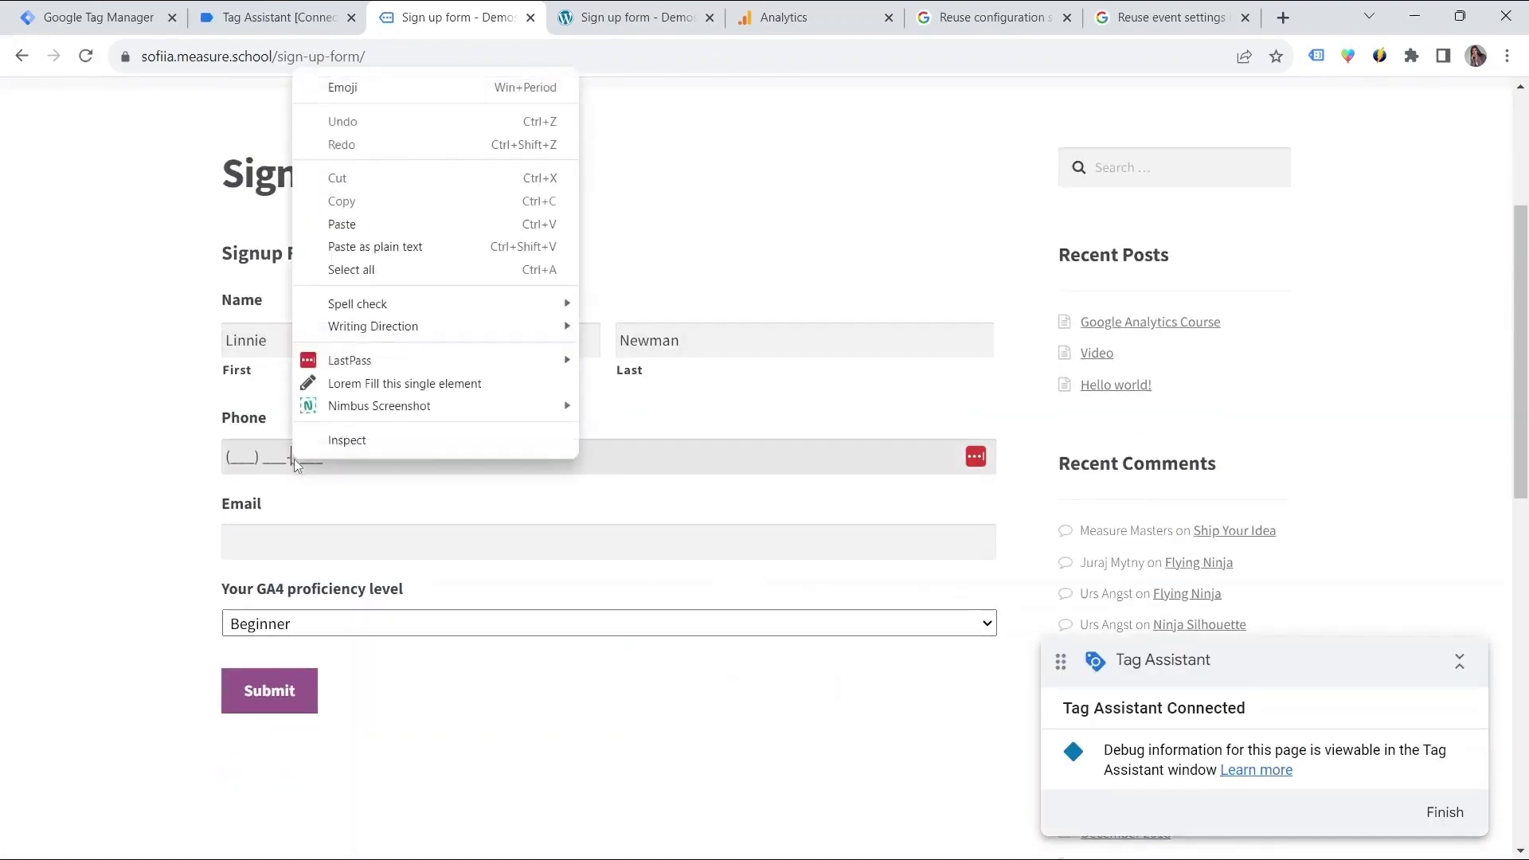
pyautogui.click(404, 383)
pyautogui.click(305, 544)
pyautogui.rightClick(305, 544)
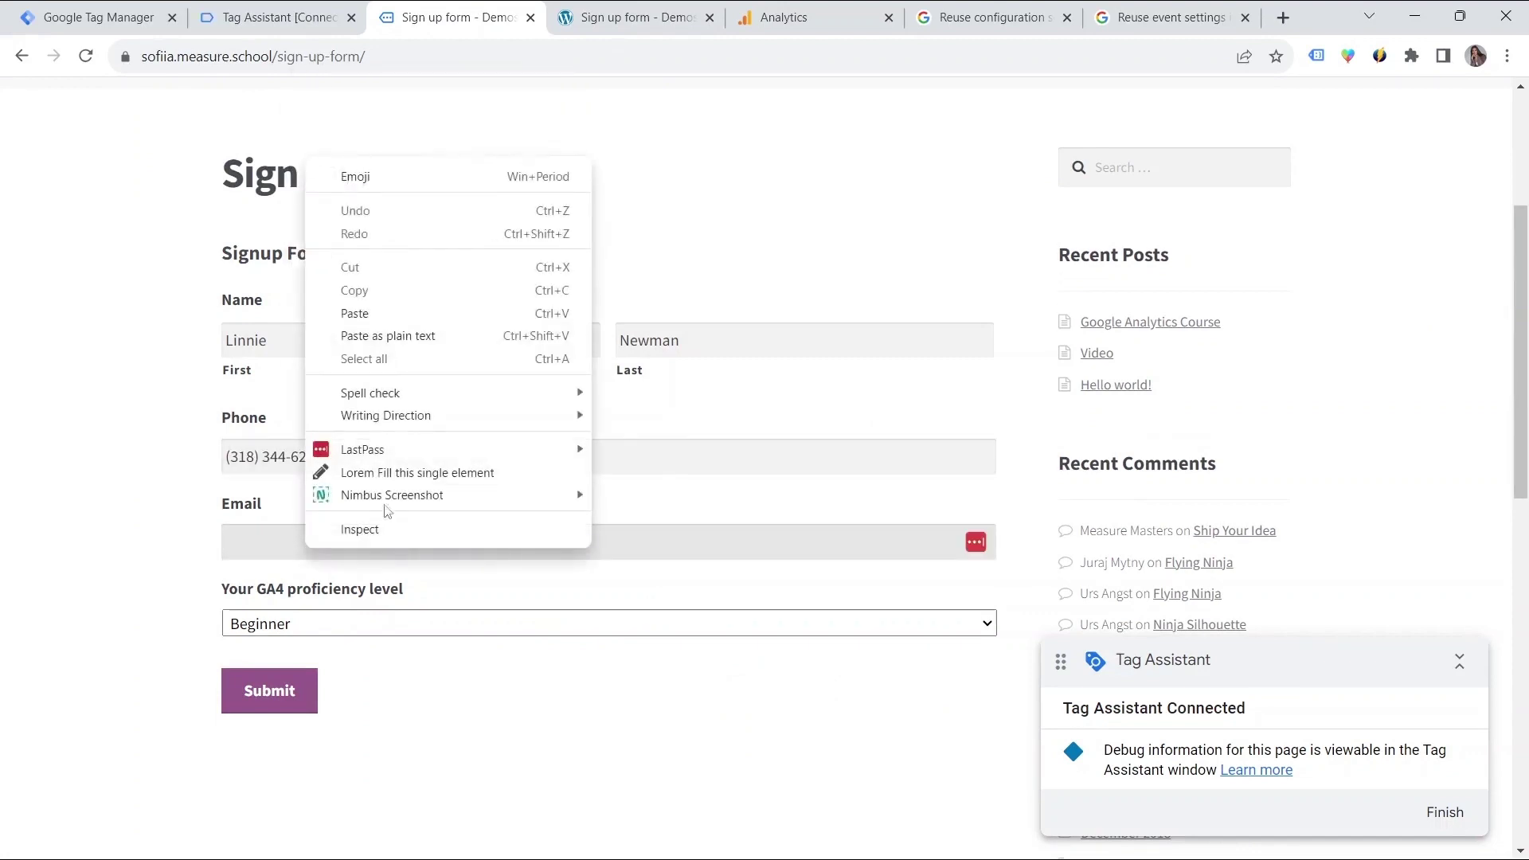
pyautogui.click(417, 473)
pyautogui.click(269, 691)
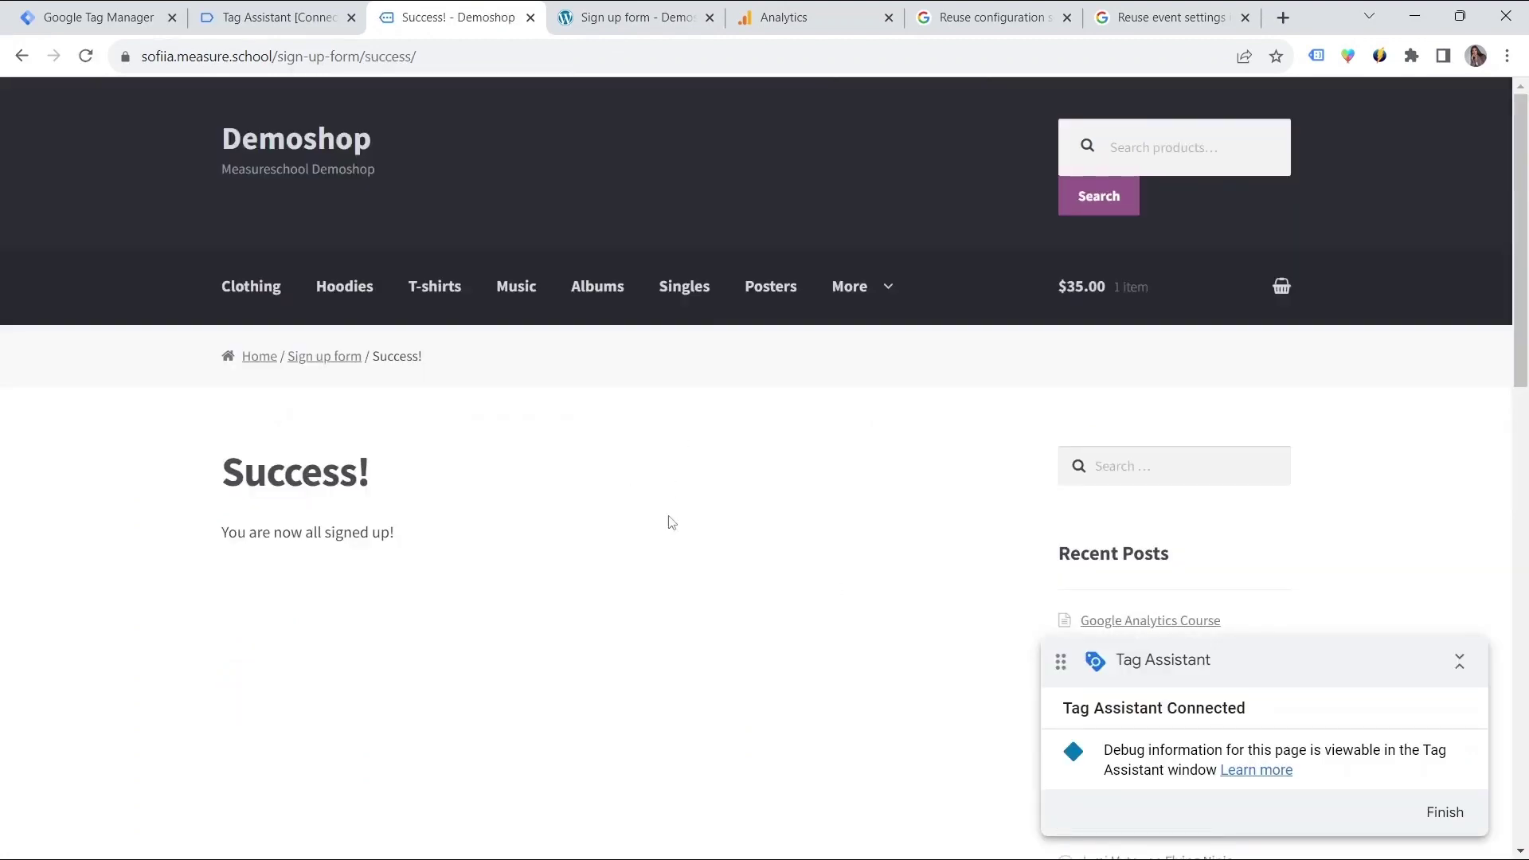
pyautogui.click(275, 18)
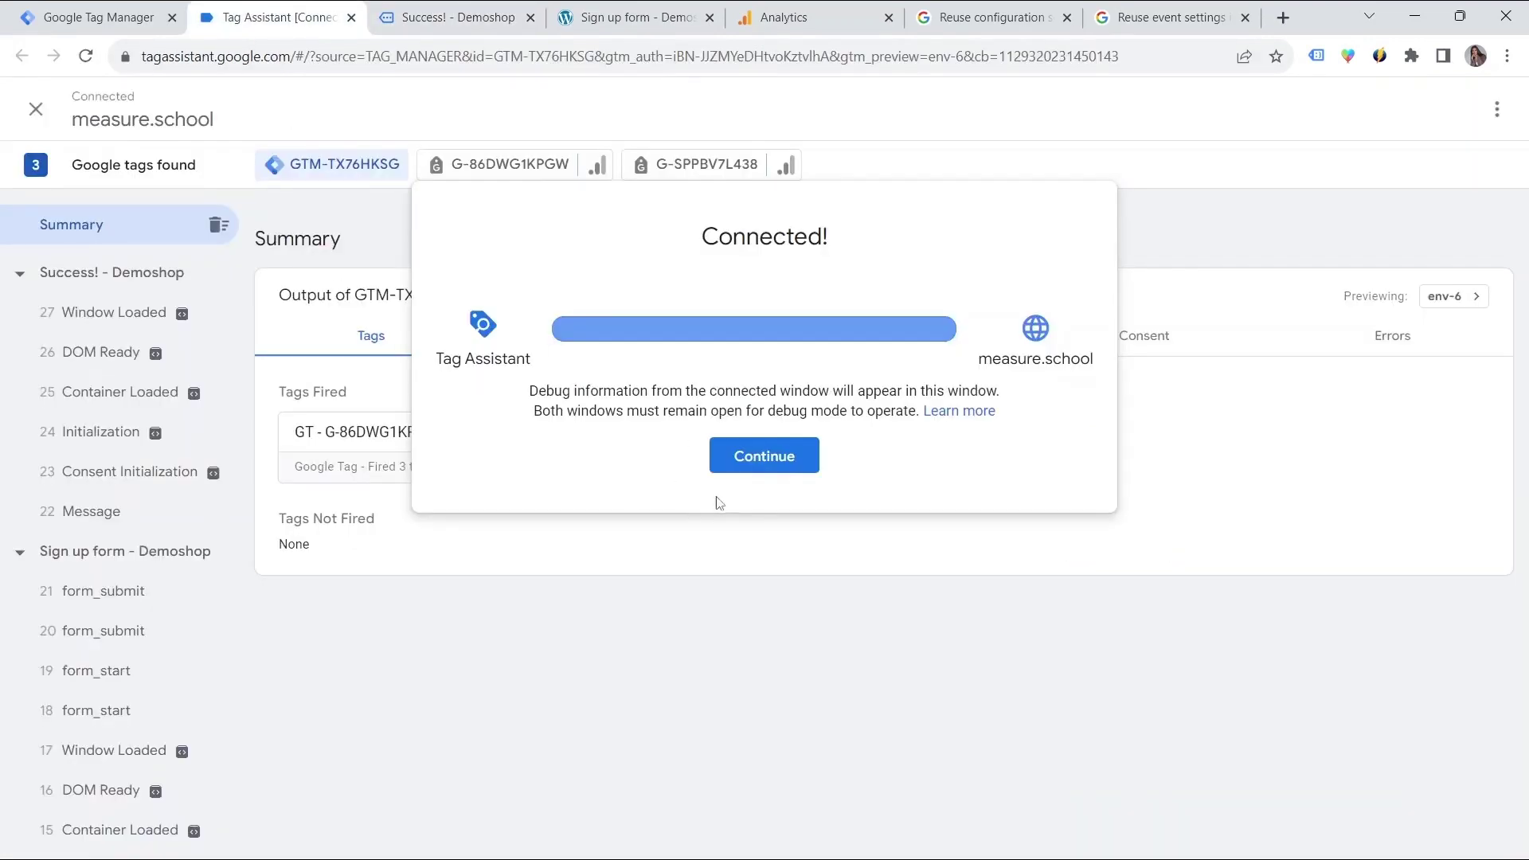
# Inspect the fired GA4 - Event - SignUp tag's full details under Success! Container Loaded
pyautogui.click(764, 457)
pyautogui.click(120, 391)
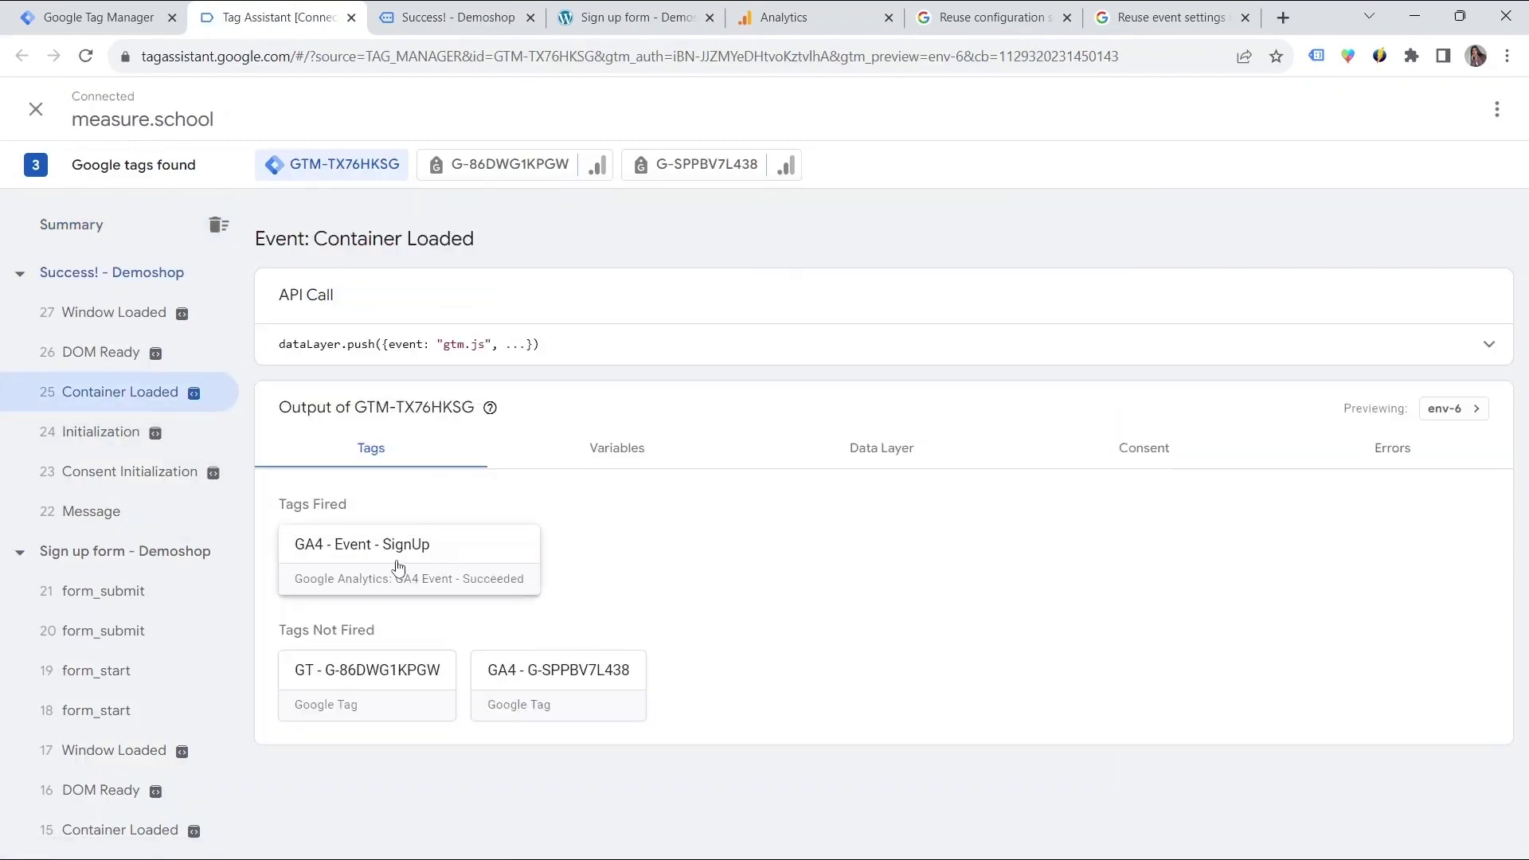
pyautogui.click(400, 569)
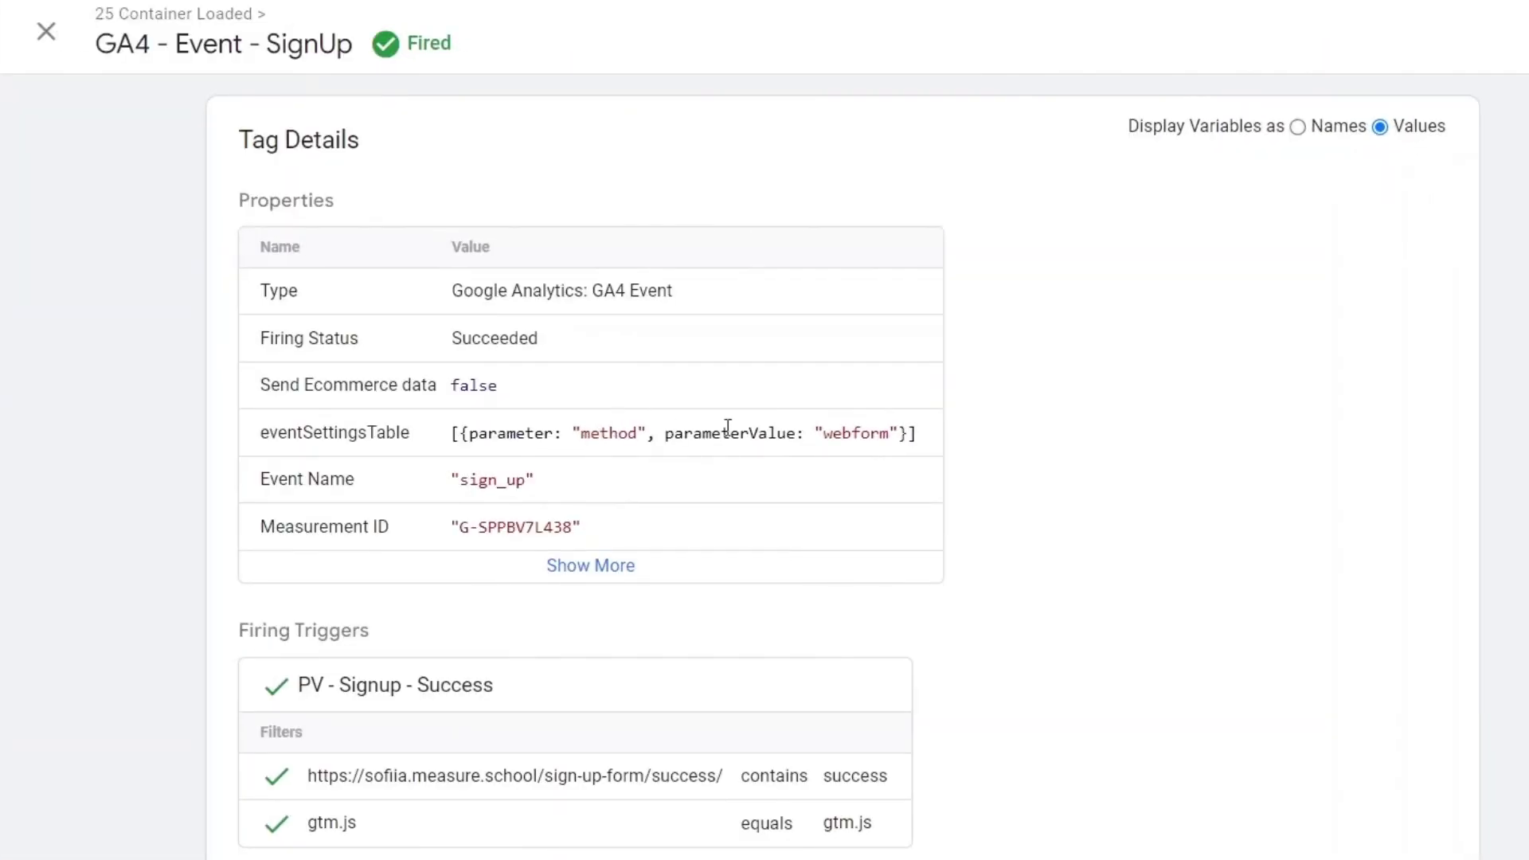
pyautogui.click(601, 570)
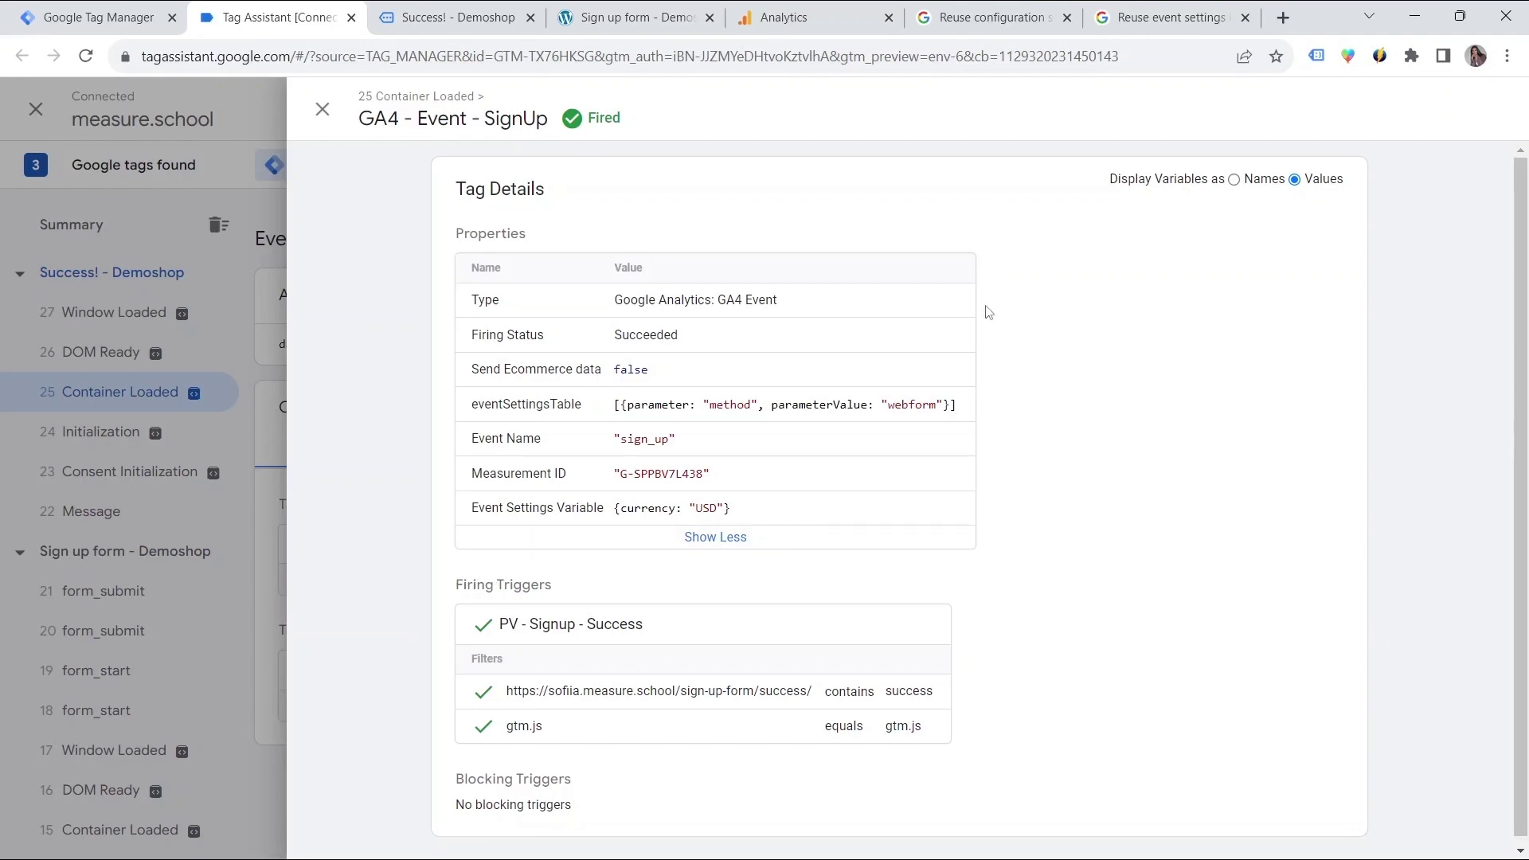
pyautogui.click(979, 18)
pyautogui.scroll(3, 465, 408)
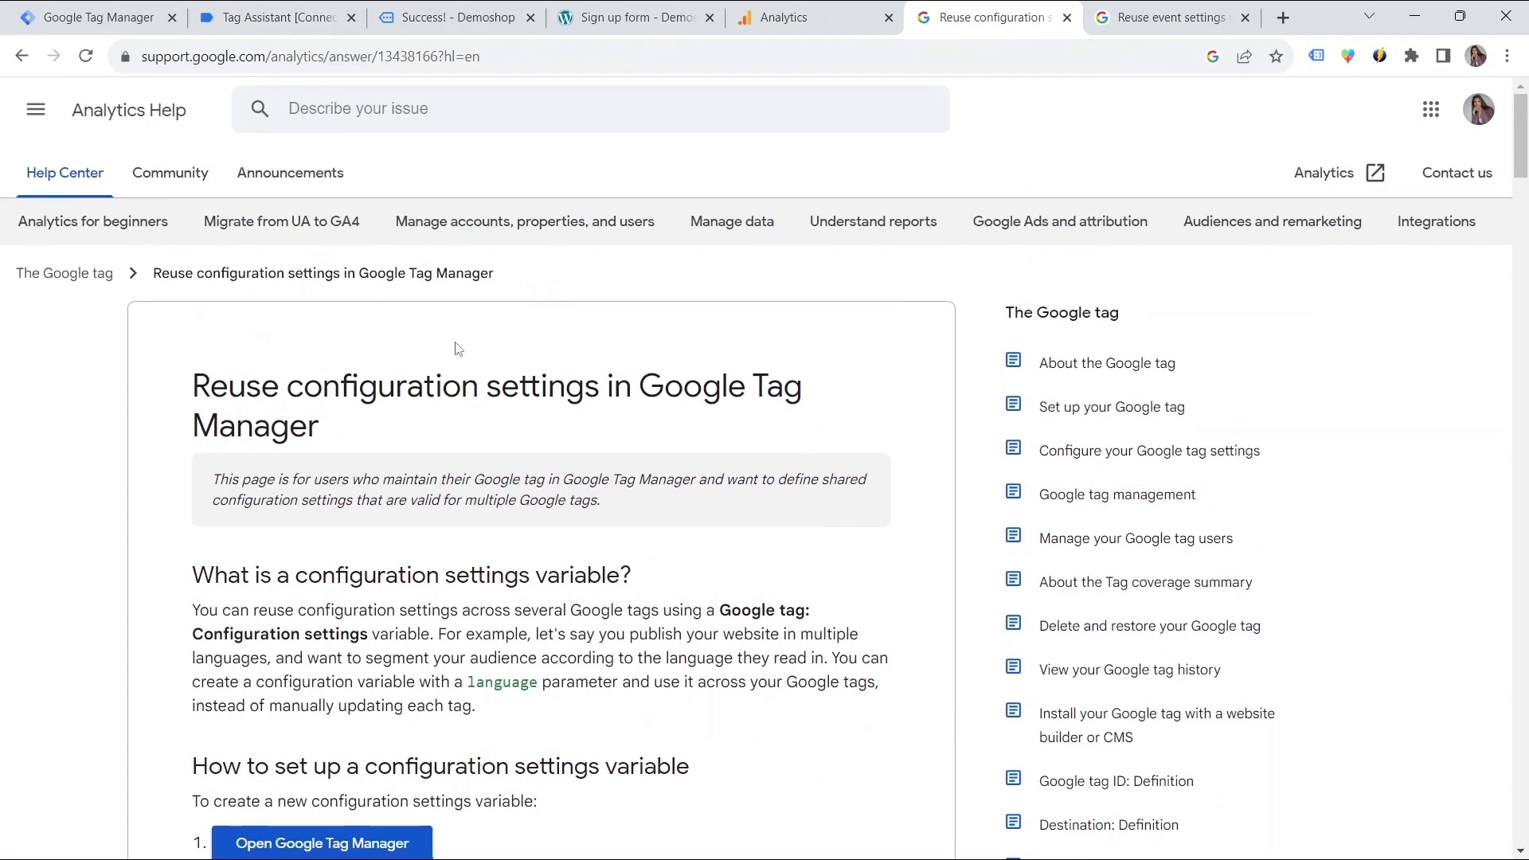
pyautogui.scroll(-2, 456, 348)
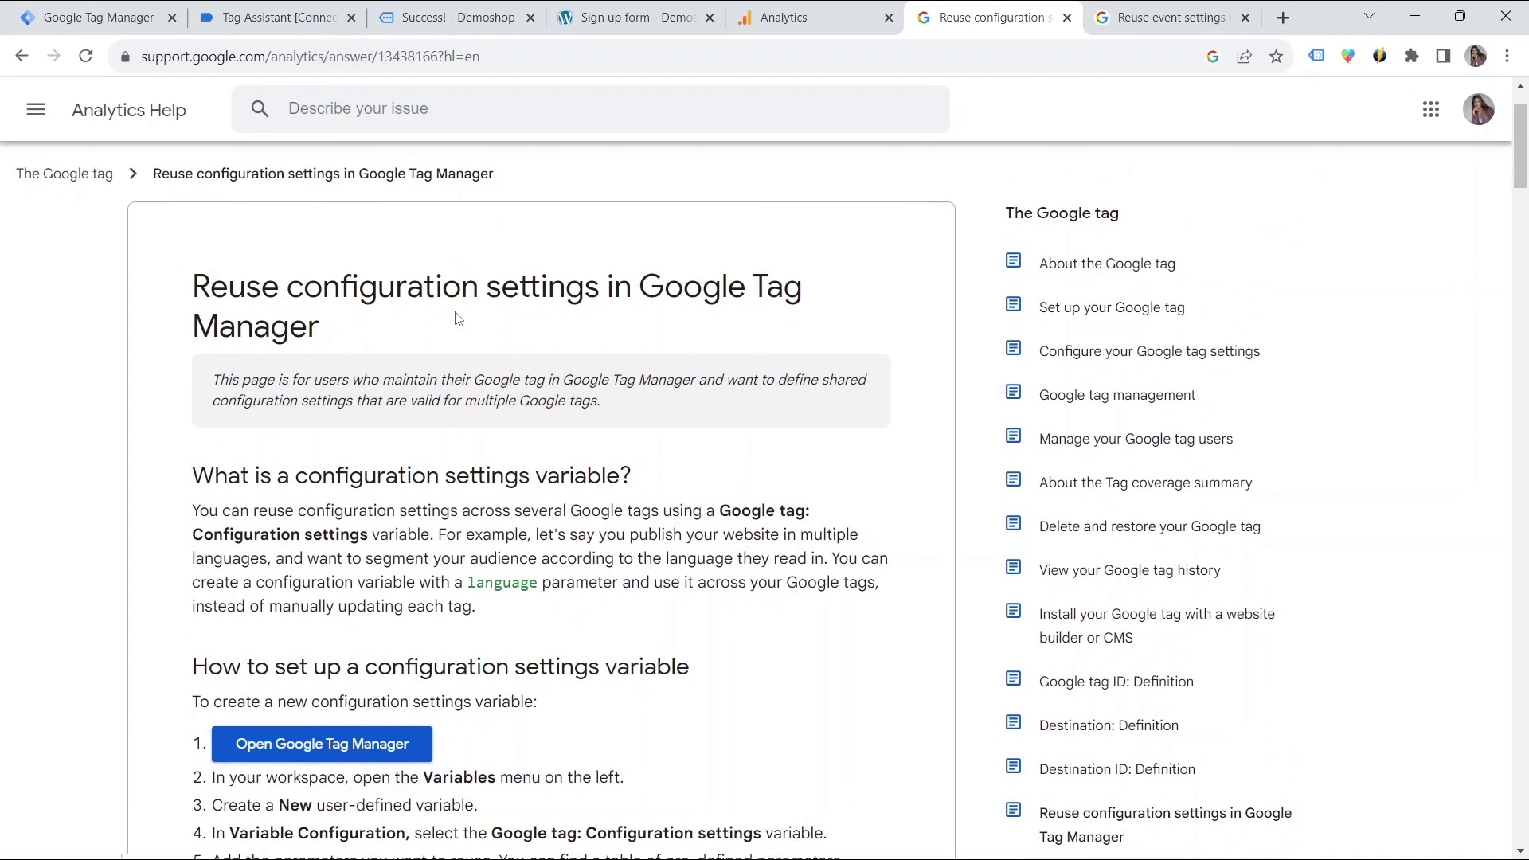
pyautogui.scroll(-4, 455, 318)
pyautogui.scroll(-6, 454, 318)
pyautogui.scroll(-5, 455, 317)
pyautogui.scroll(-1, 454, 318)
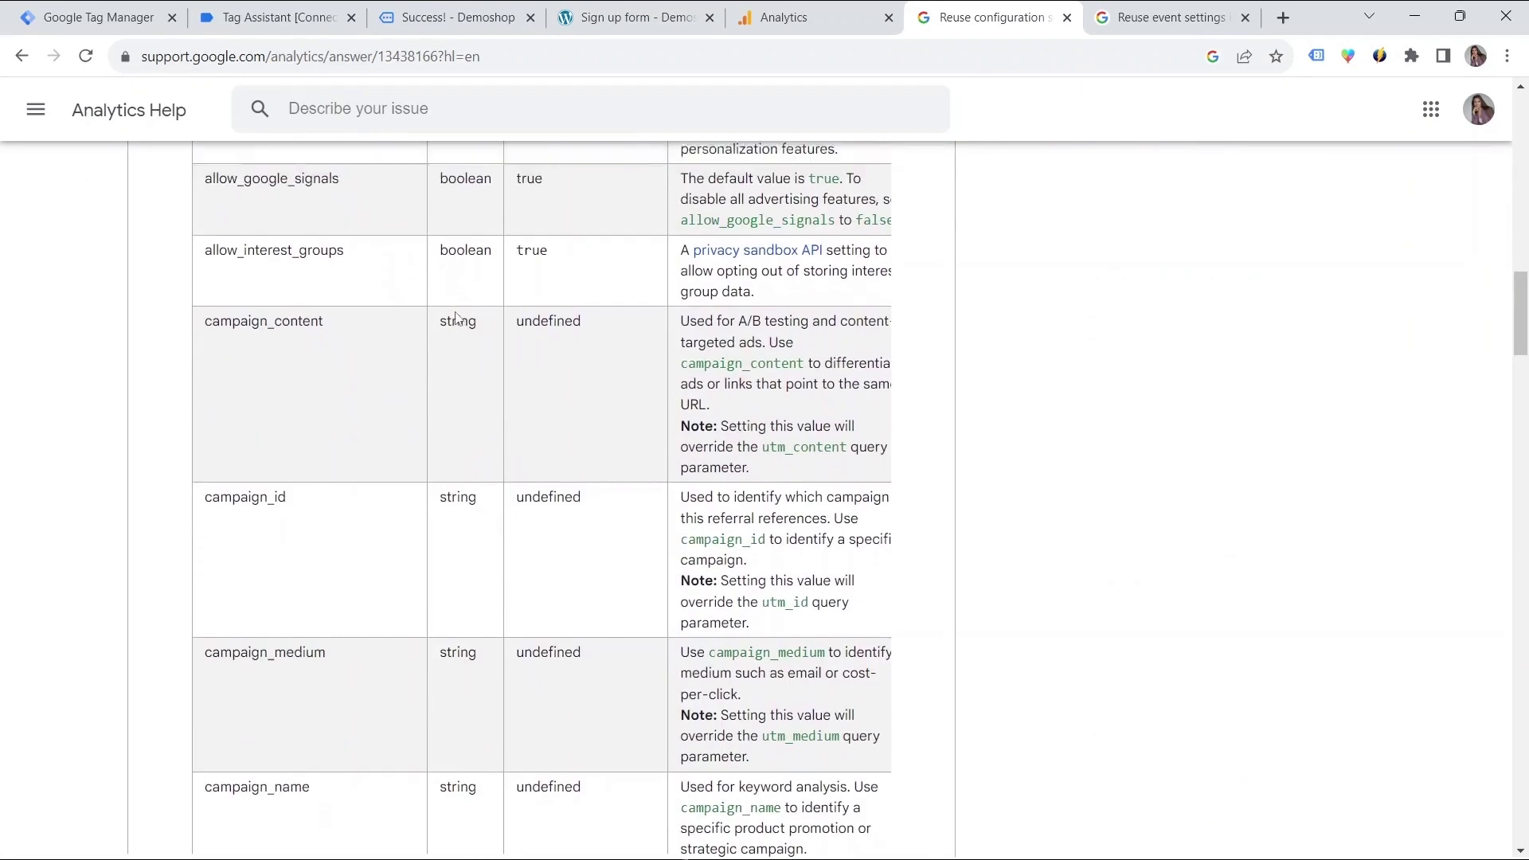
pyautogui.scroll(2, 455, 319)
# Switch to the 'Reuse event settings' Analytics Help article
pyautogui.click(1155, 16)
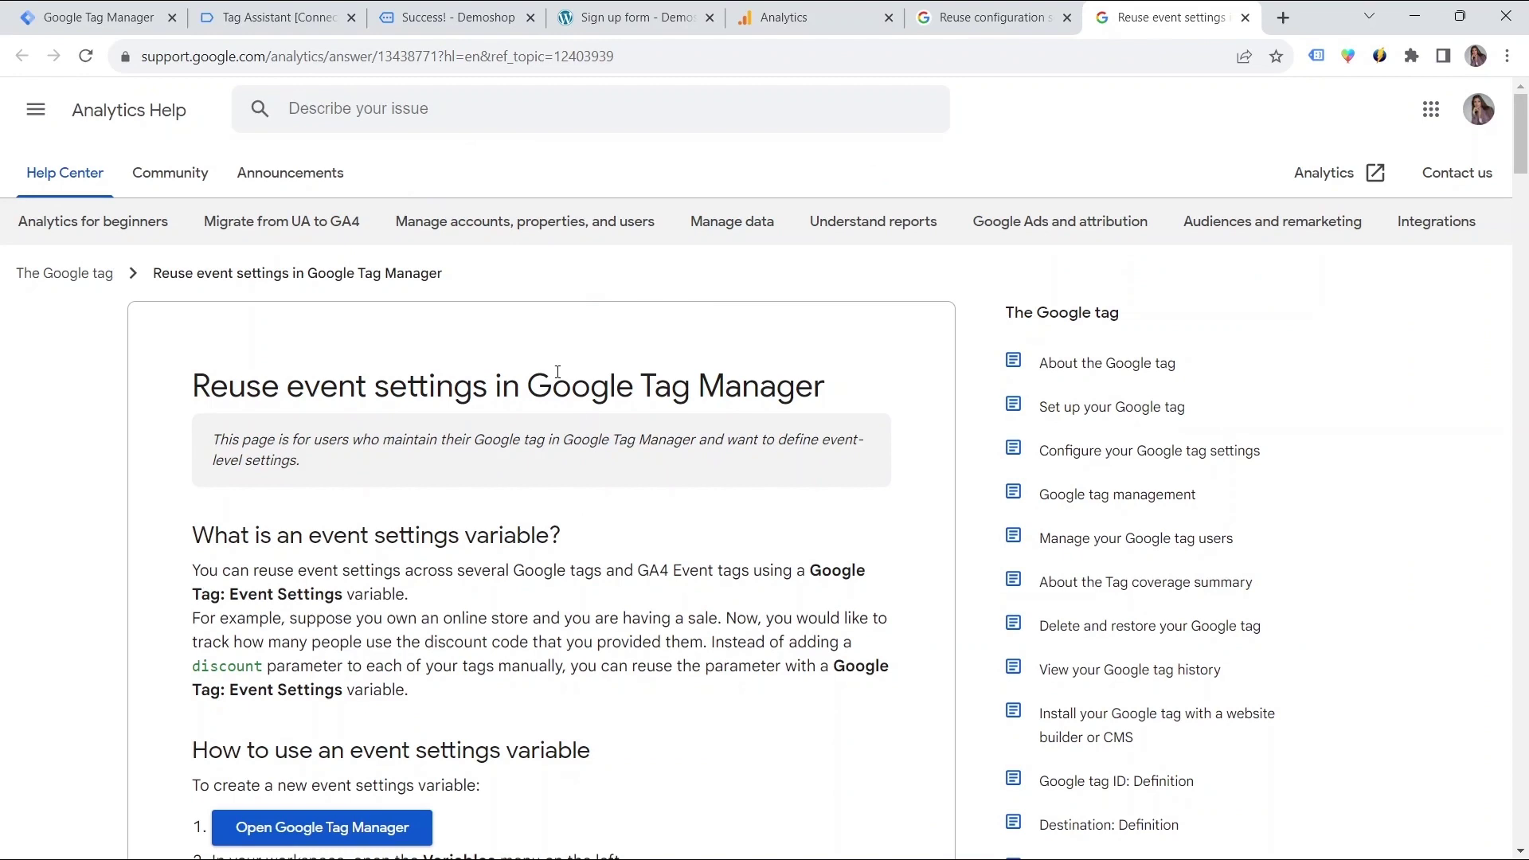